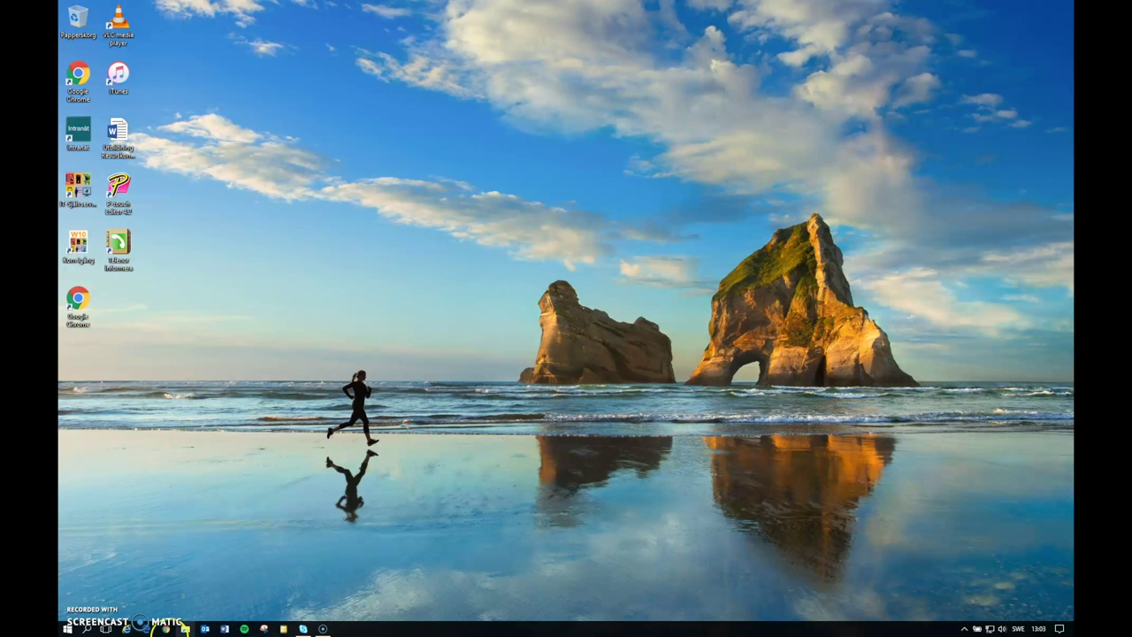
Open Google Forms from a new Chrome window and create a blank form.
{"action": "left_click", "coordinate": [166, 621]}
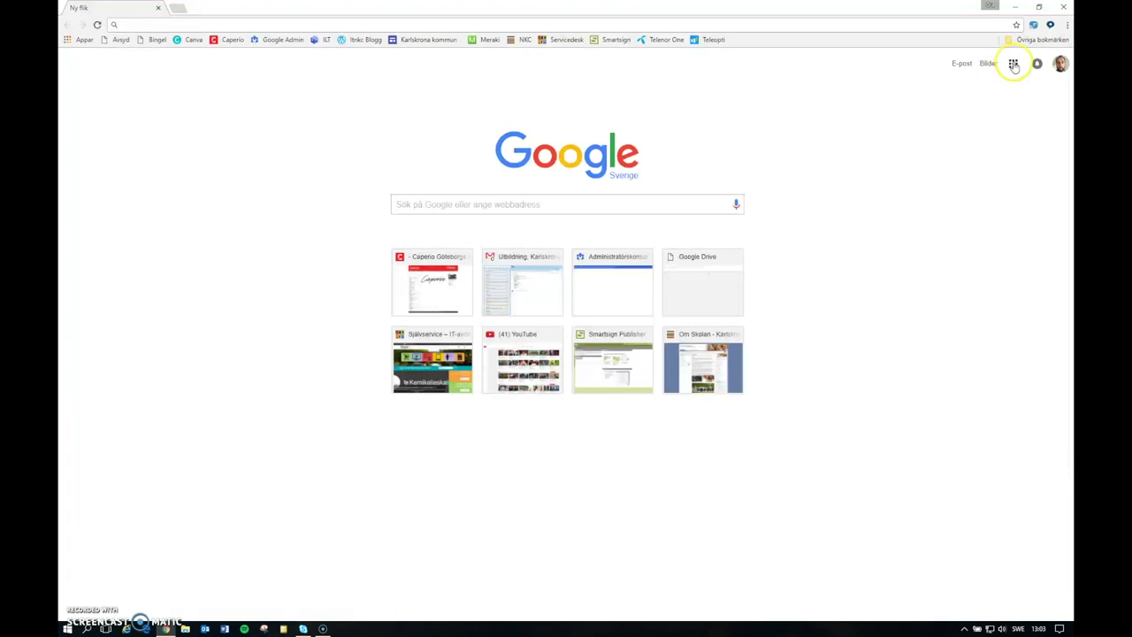
{"action": "left_click", "coordinate": [1012, 63]}
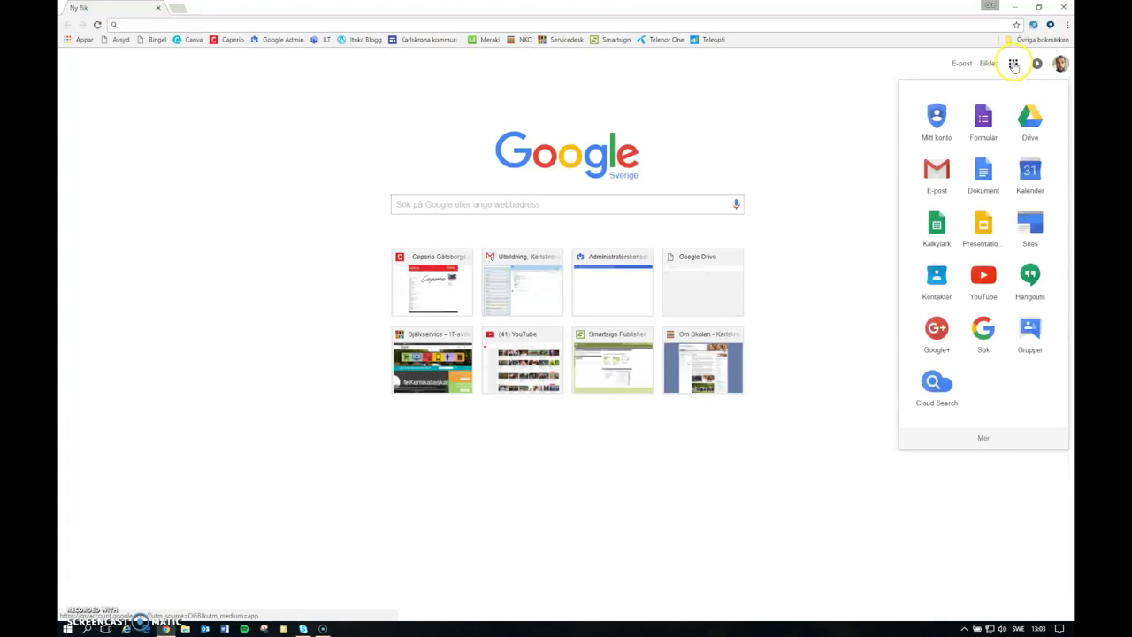
{"action": "left_click", "coordinate": [984, 121]}
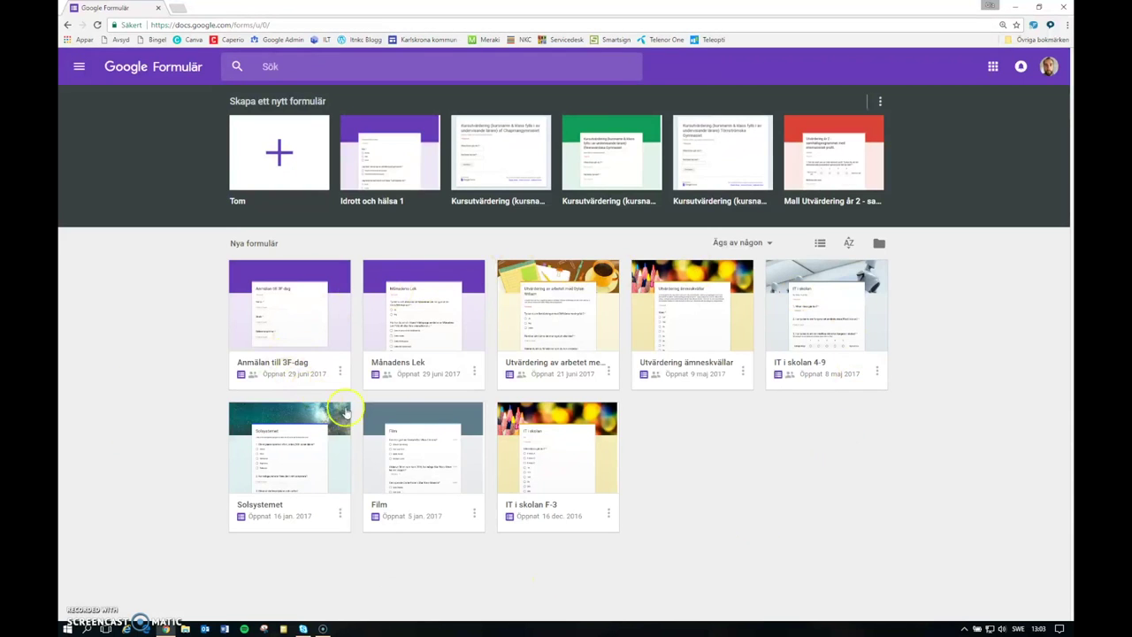
{"action": "left_click", "coordinate": [277, 150]}
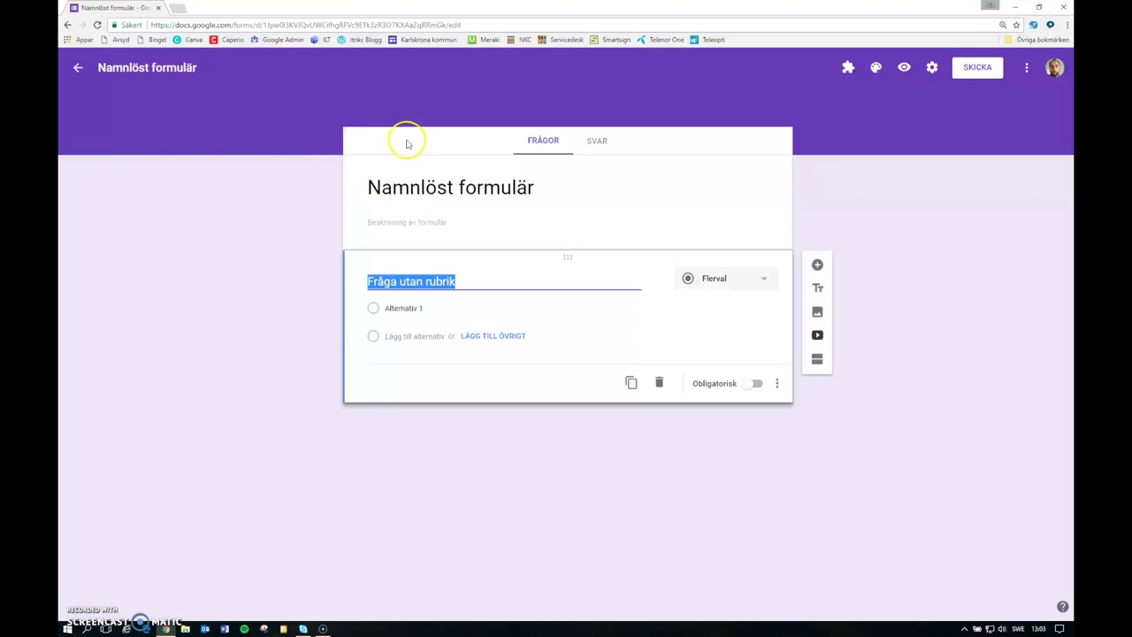
Change the form's theme colour from the colour palette to medium blue.
{"action": "left_click", "coordinate": [875, 69]}
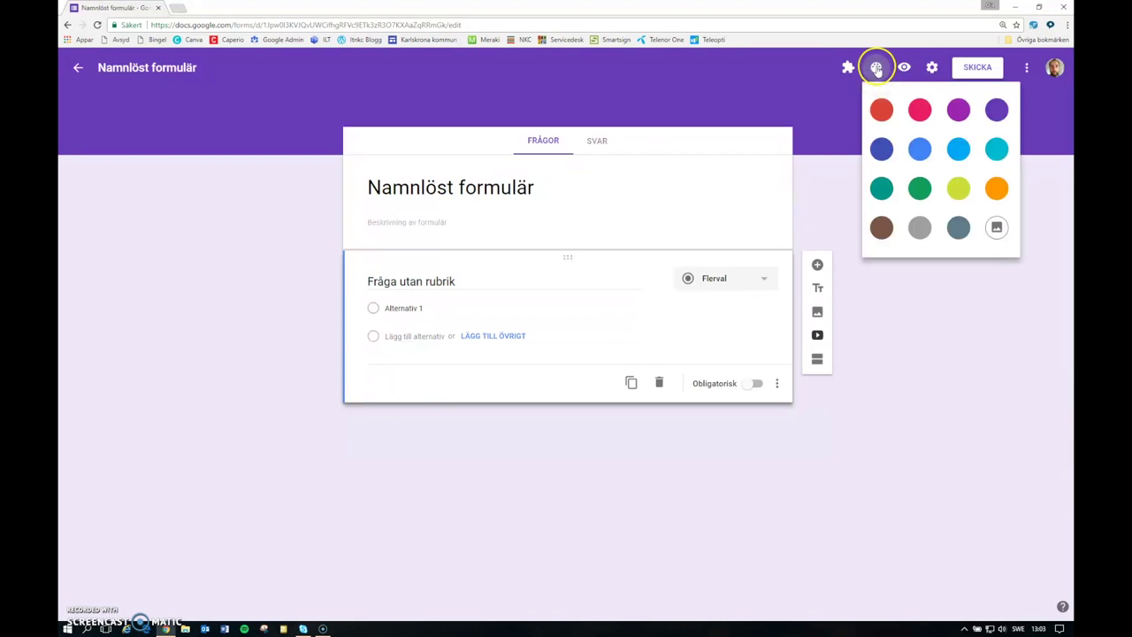
{"action": "left_click", "coordinate": [920, 148]}
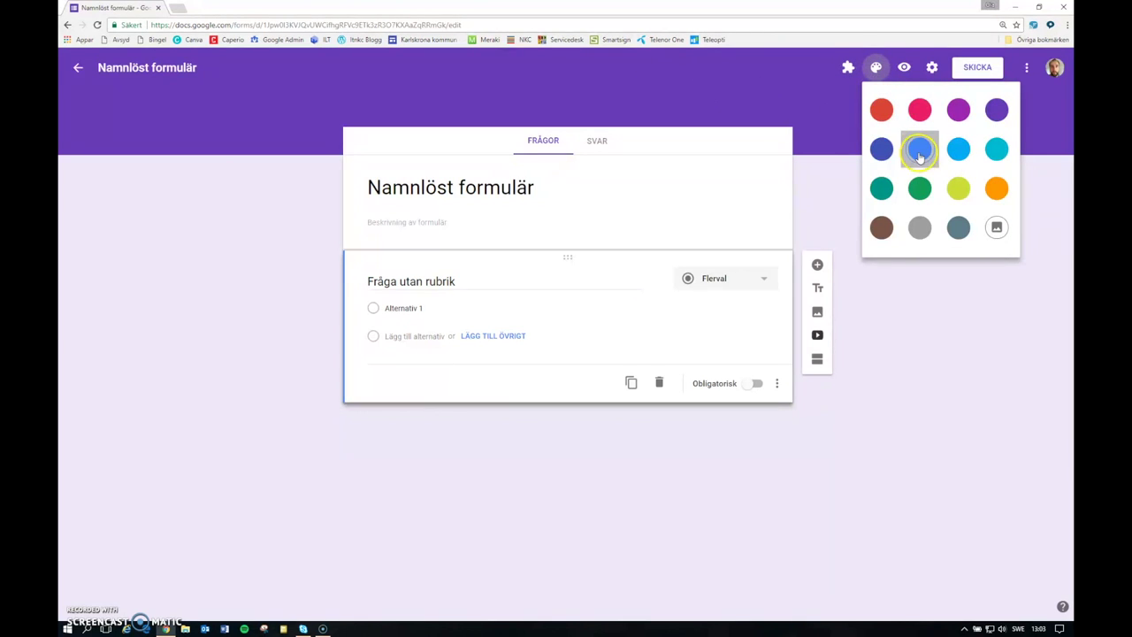
Look through the header theme images in the Jobb och skola category without applying any.
{"action": "left_click", "coordinate": [876, 69]}
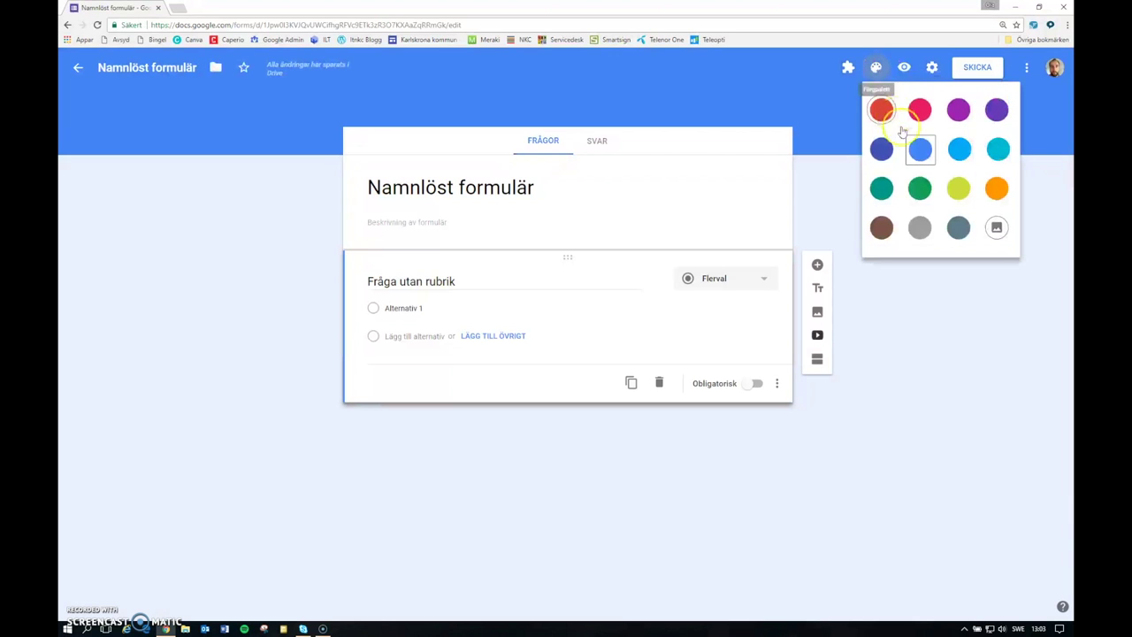
{"action": "left_click", "coordinate": [995, 228]}
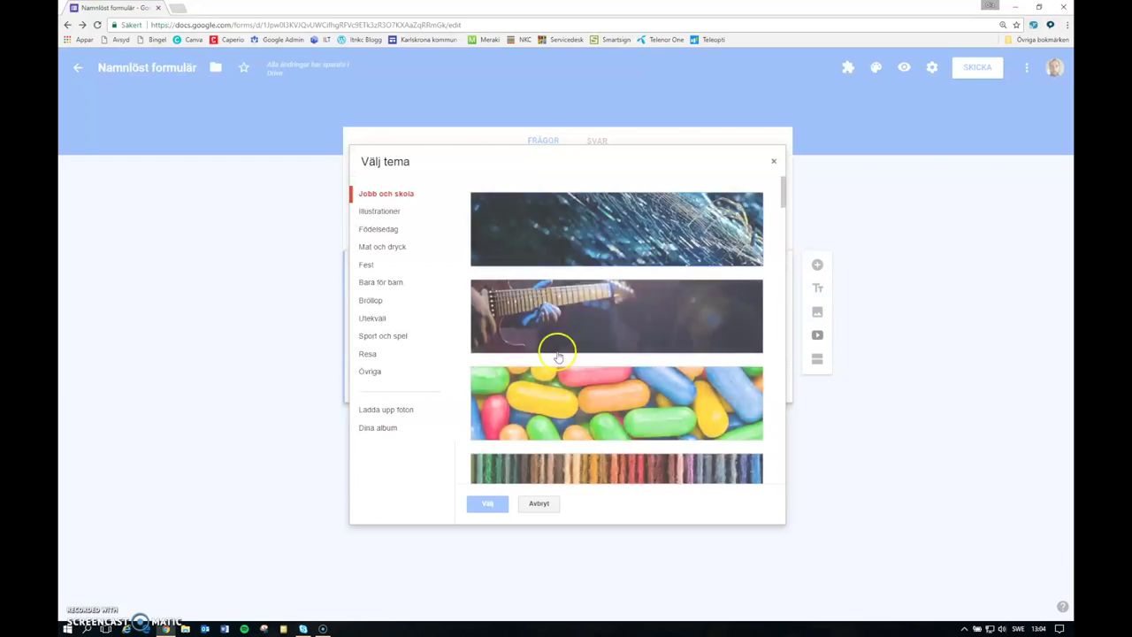
{"action": "scroll", "coordinate": [601, 318], "scroll_direction": "down", "scroll_amount": 3}
{"action": "scroll", "coordinate": [612, 292], "scroll_direction": "down", "scroll_amount": 4}
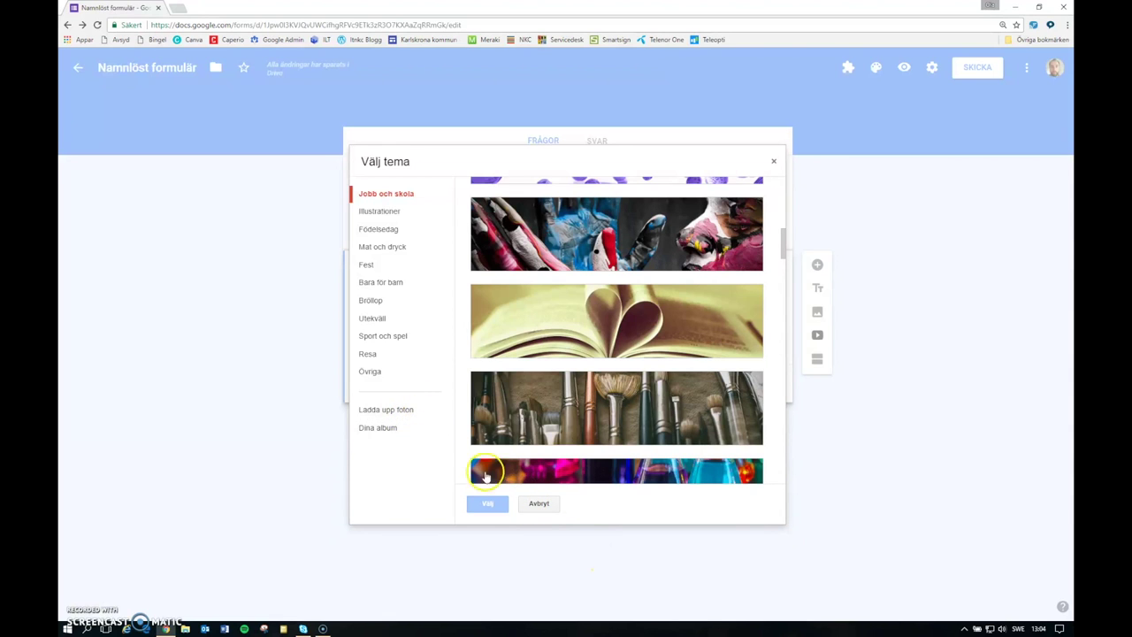
{"action": "left_click", "coordinate": [539, 503]}
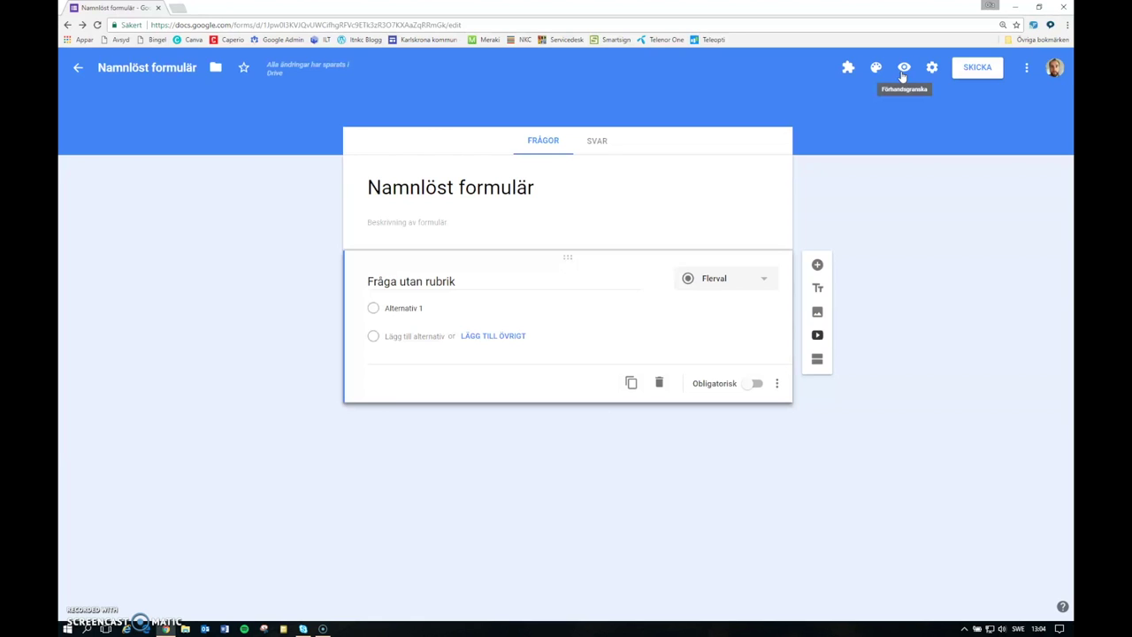
{"action": "left_click", "coordinate": [935, 74]}
{"action": "left_click", "coordinate": [966, 73]}
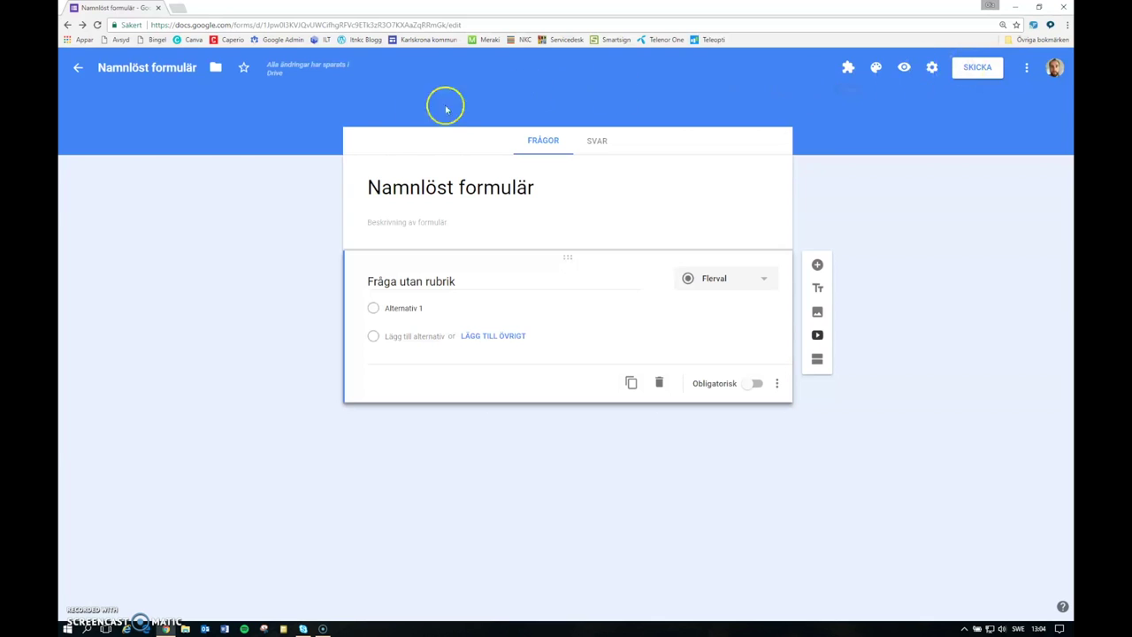
Rename the untitled form as "Test".
{"action": "left_click", "coordinate": [132, 67]}
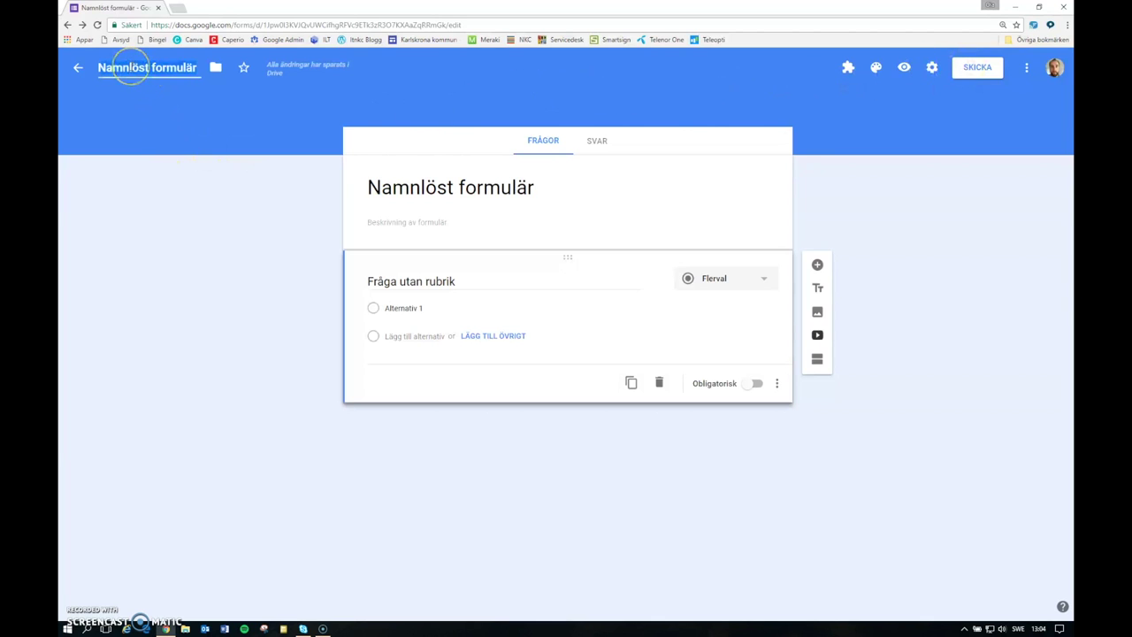
{"action": "type", "text": "Test"}
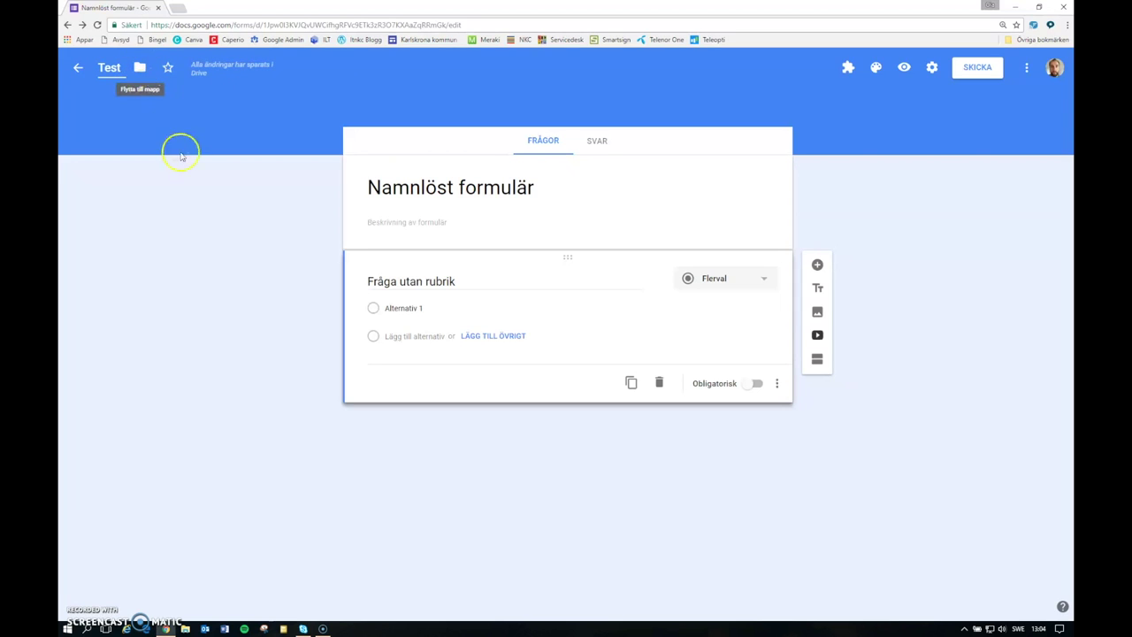
{"action": "left_click", "coordinate": [202, 180]}
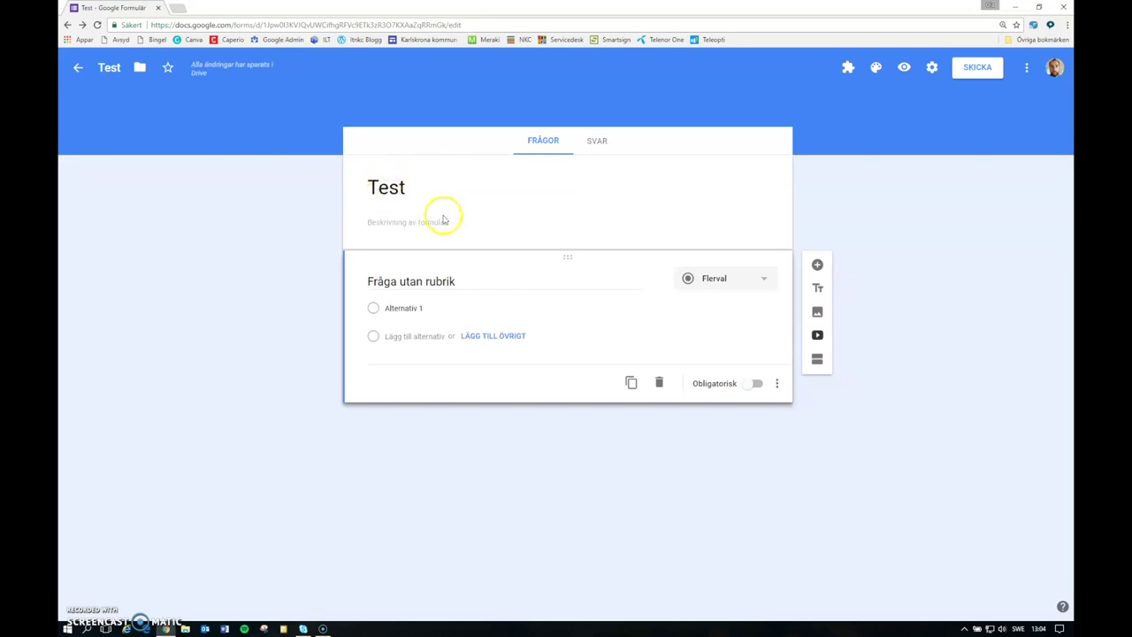
Enter "Testbeskrivning" as the form's description.
{"action": "left_click", "coordinate": [412, 221]}
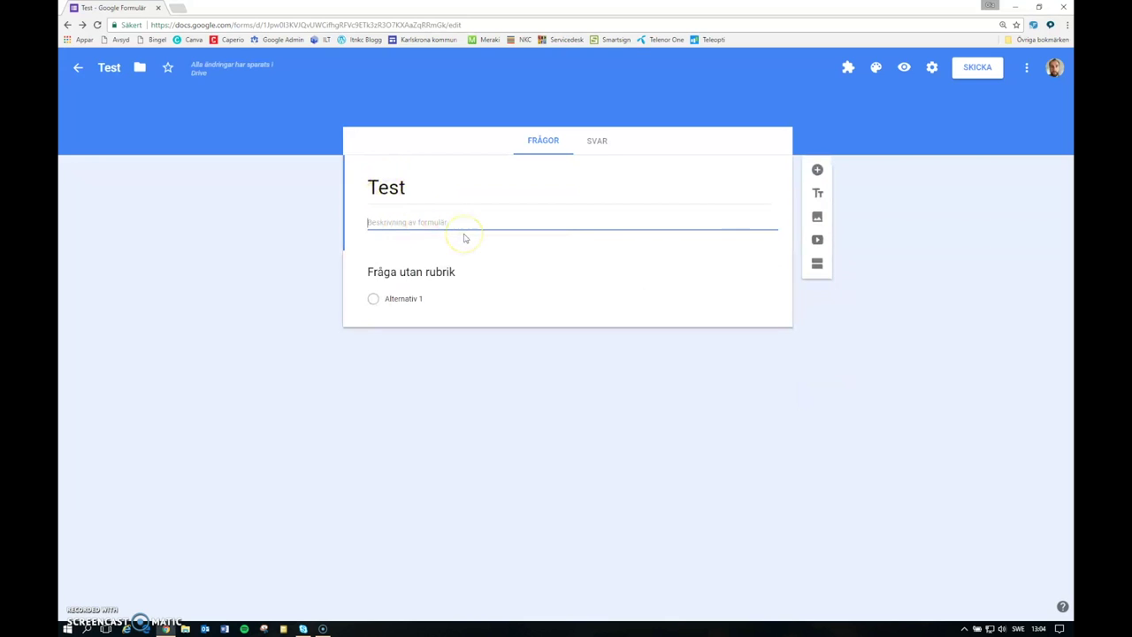
{"action": "type", "text": "Te"}
{"action": "left_click", "coordinate": [395, 255]}
{"action": "left_click", "coordinate": [305, 256]}
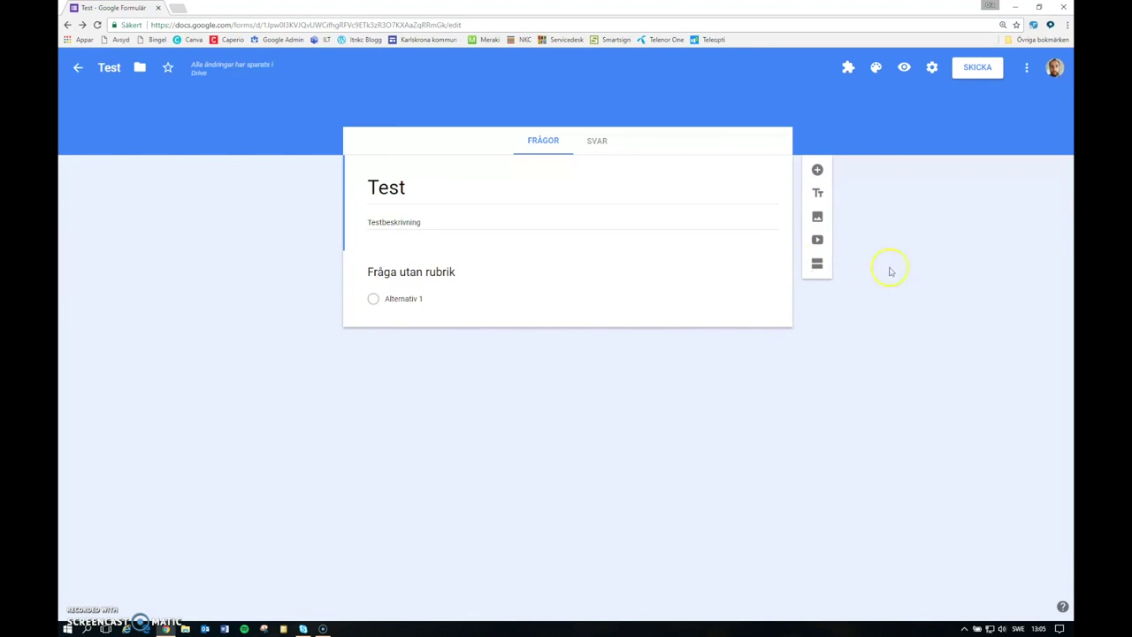
Add a blank question and, below it, a title and description block titled "I nästa fråga vill jag att ni...".
{"action": "left_click", "coordinate": [818, 171]}
{"action": "left_click", "coordinate": [884, 214]}
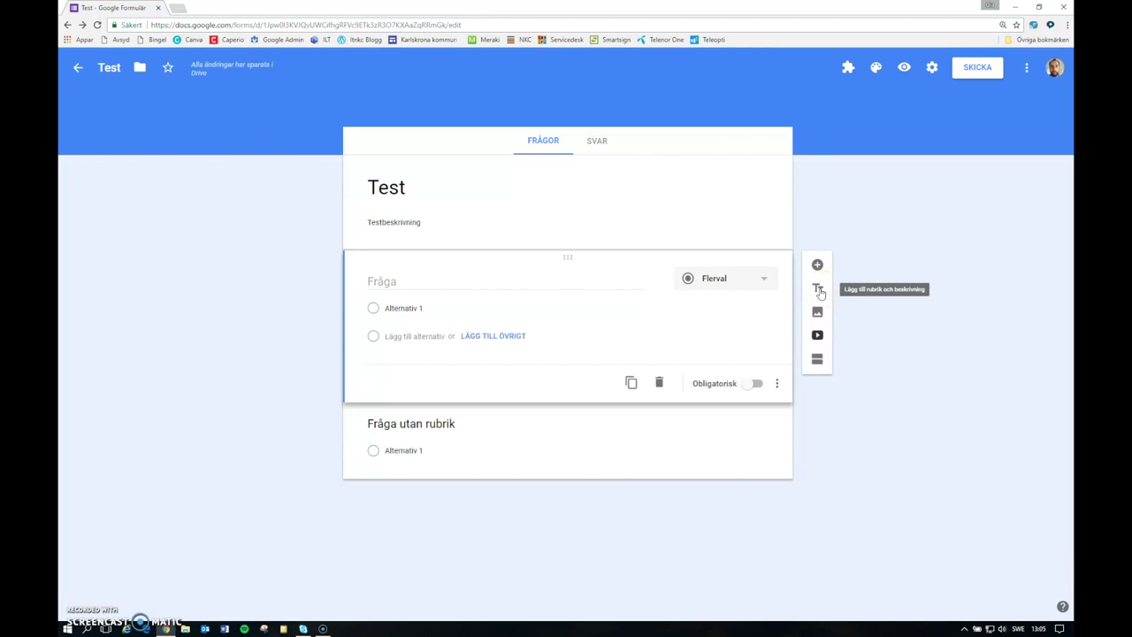
{"action": "left_click", "coordinate": [818, 290]}
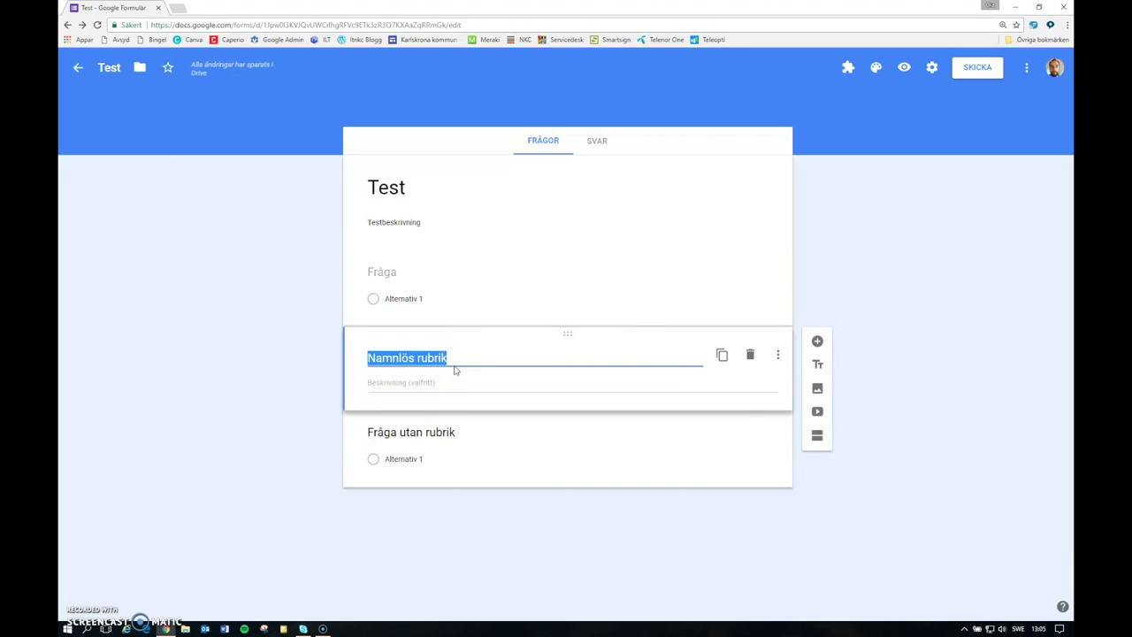
{"action": "type", "text": "I n"}
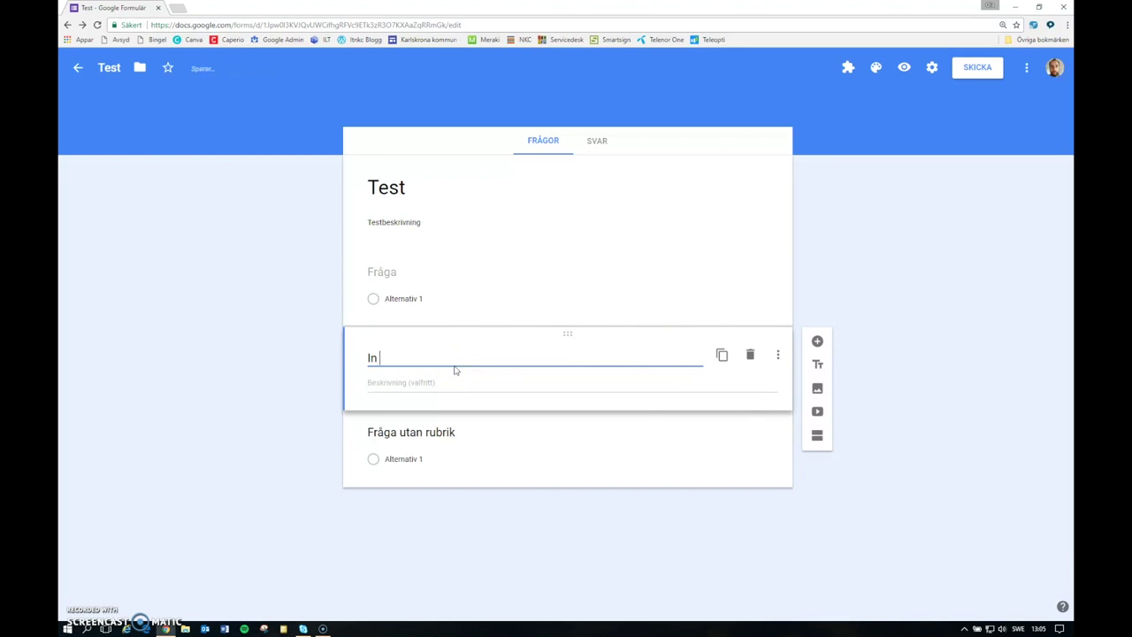
{"action": "type", "text": "ästa fråga vill jag att ni..."}
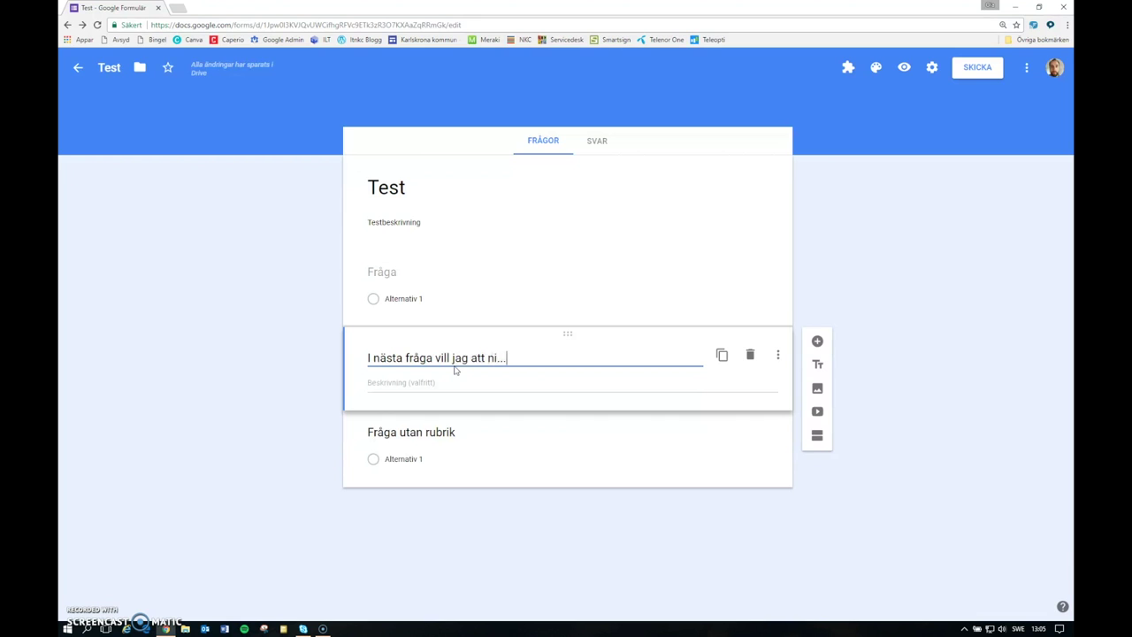
Start inserting an image below the title block and search Google's images for "google".
{"action": "left_click", "coordinate": [817, 390]}
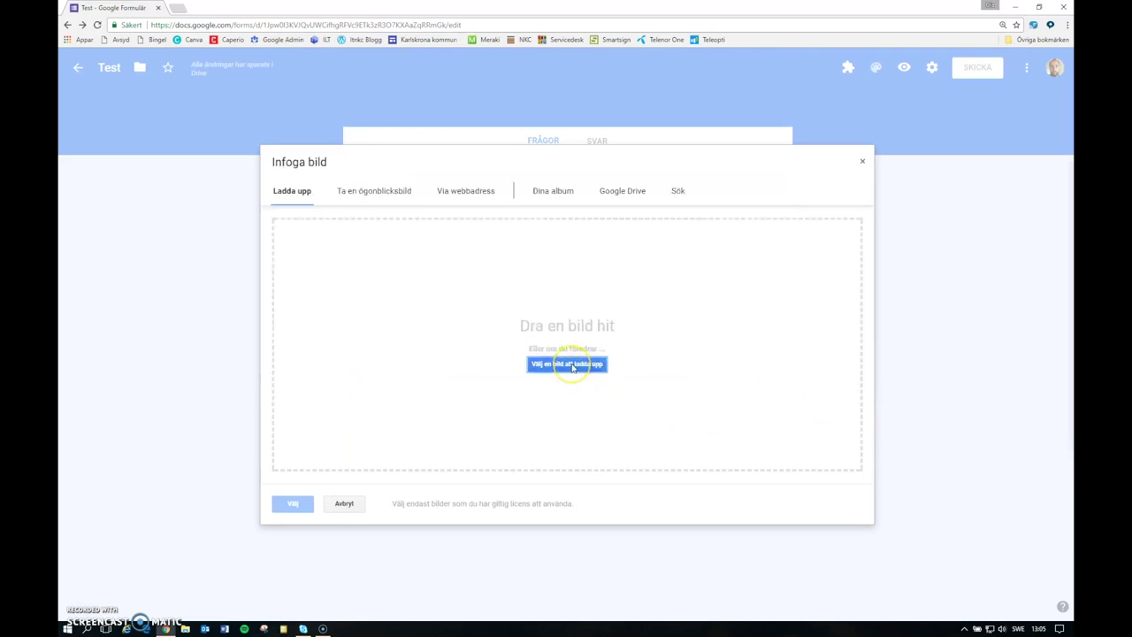
{"action": "left_click", "coordinate": [677, 192]}
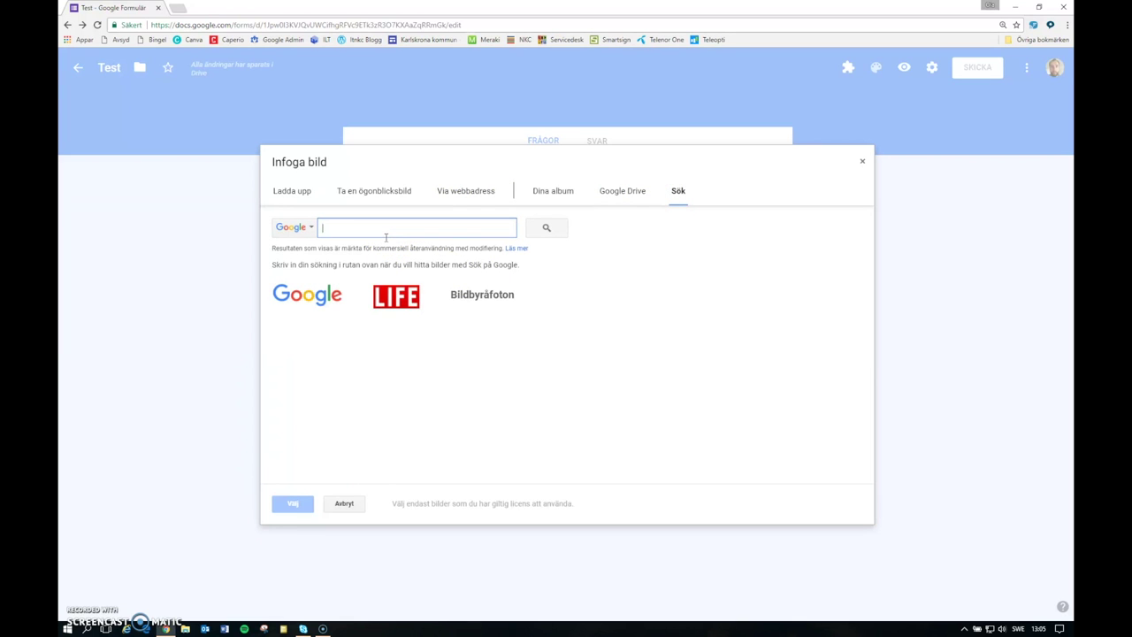
{"action": "type", "text": "google"}
{"action": "key", "text": "Return"}
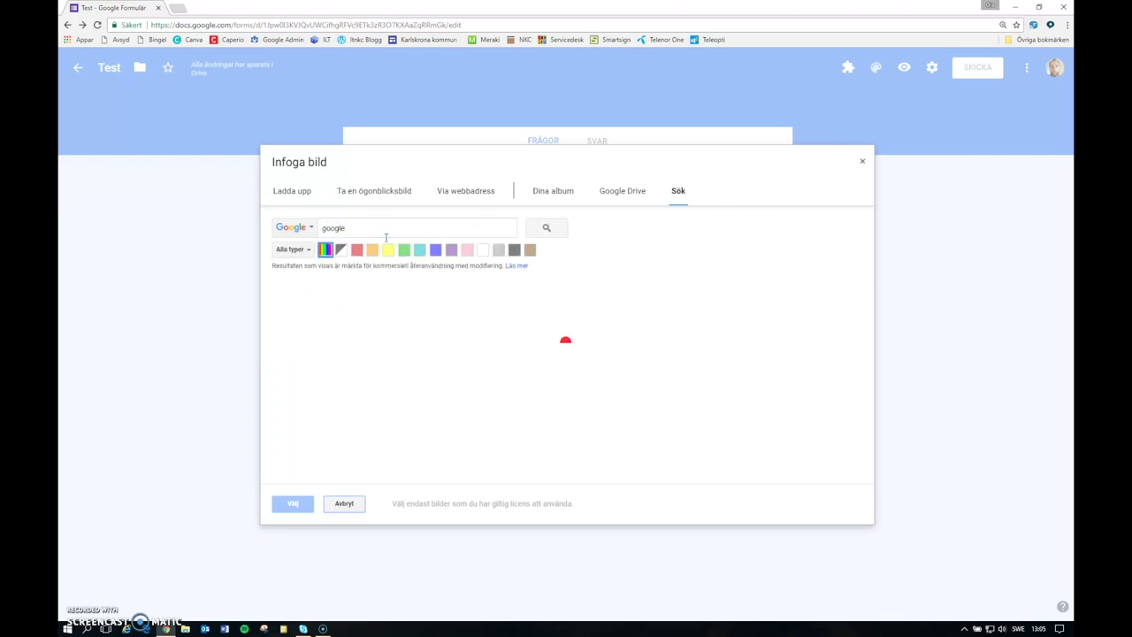
Try to insert the first Google G logo from the image search results.
{"action": "left_click", "coordinate": [314, 309]}
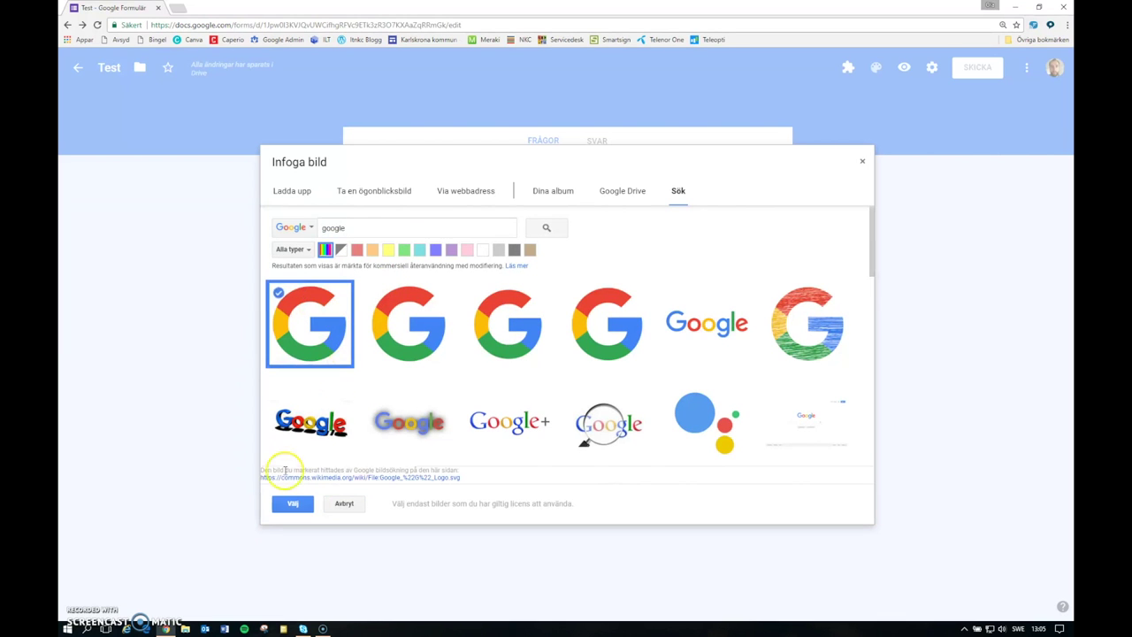
{"action": "left_click", "coordinate": [290, 500]}
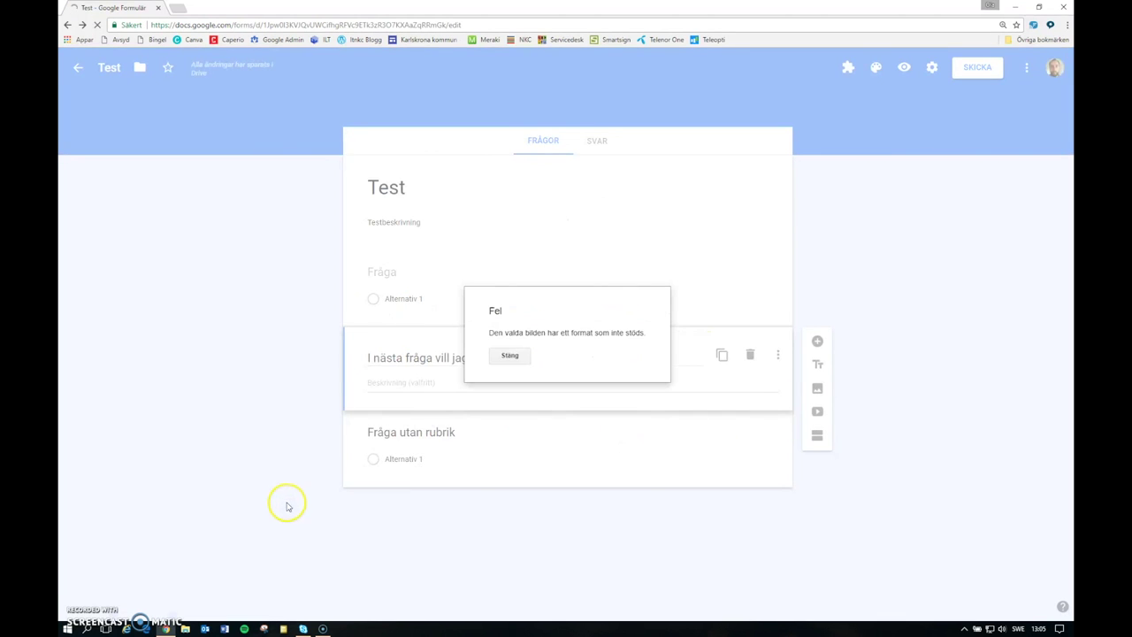
{"action": "left_click", "coordinate": [510, 356]}
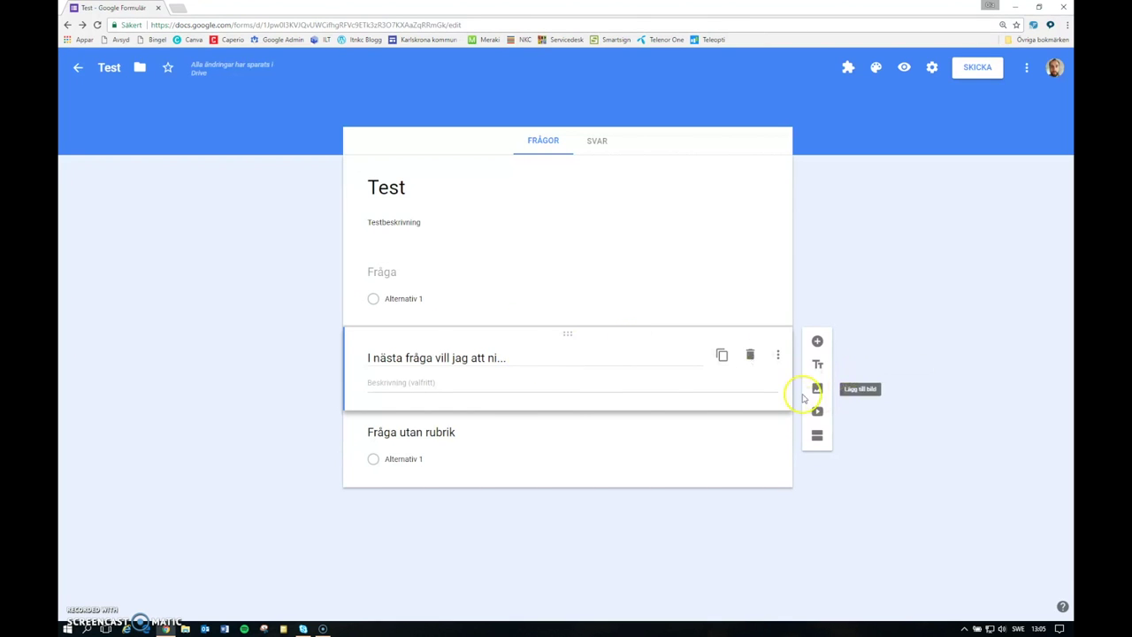
Insert the second Google G logo from the image search results below the title block.
{"action": "left_click", "coordinate": [817, 390]}
{"action": "left_click", "coordinate": [412, 358]}
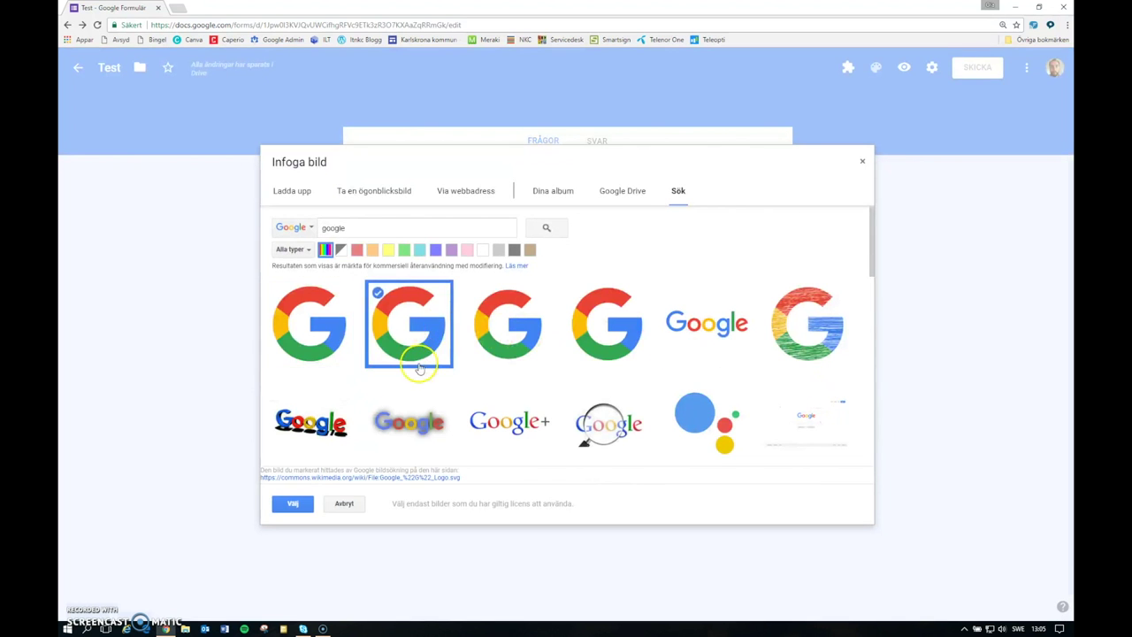
{"action": "left_click", "coordinate": [312, 503]}
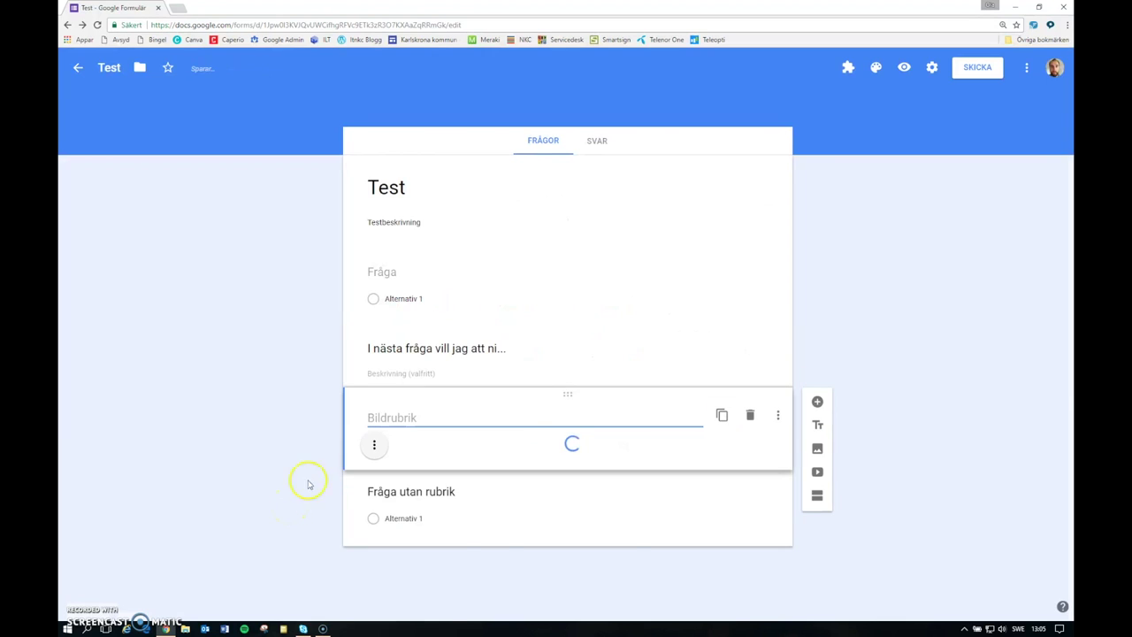
{"action": "scroll", "coordinate": [495, 389], "scroll_direction": "down", "scroll_amount": 3}
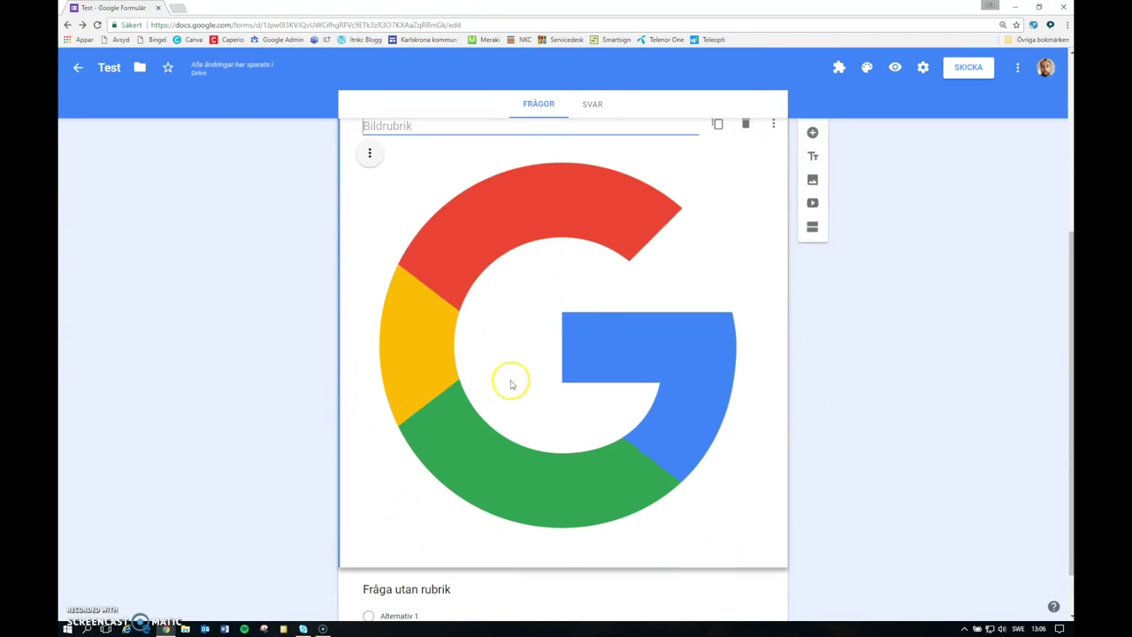
{"action": "scroll", "coordinate": [575, 313], "scroll_direction": "up", "scroll_amount": 2}
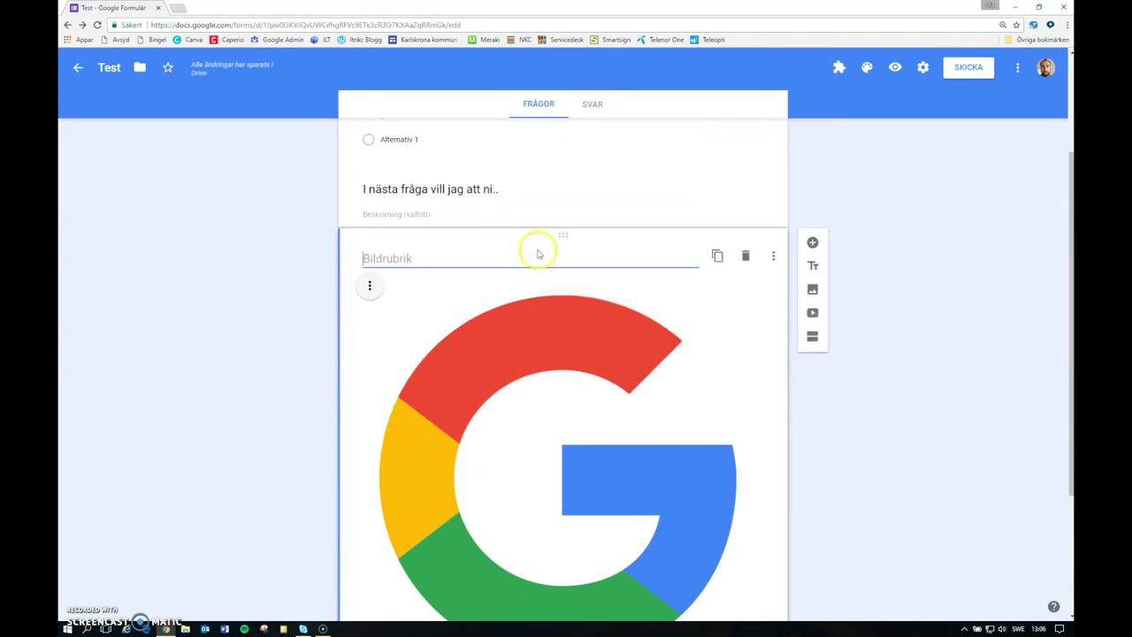
Complete the title above the image as "I nästa fråga vill jag att ni tittar på bilden och skriver det första ni kommer att tänka på.".
{"action": "left_click", "coordinate": [498, 189]}
{"action": "left_click", "coordinate": [497, 198]}
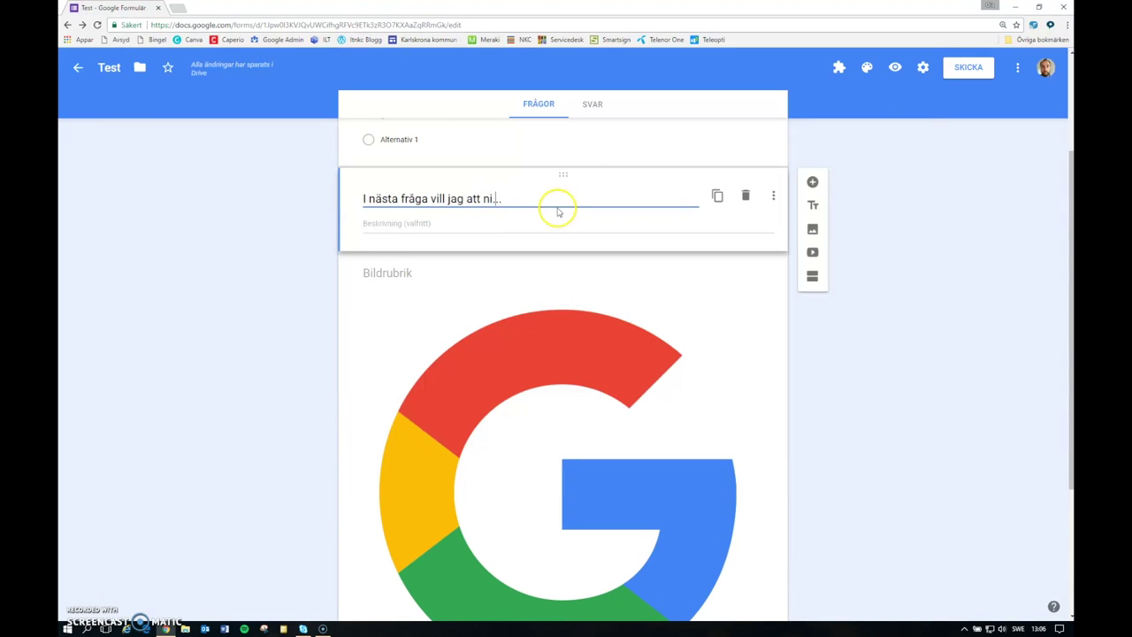
{"action": "key", "text": "BackSpace"}
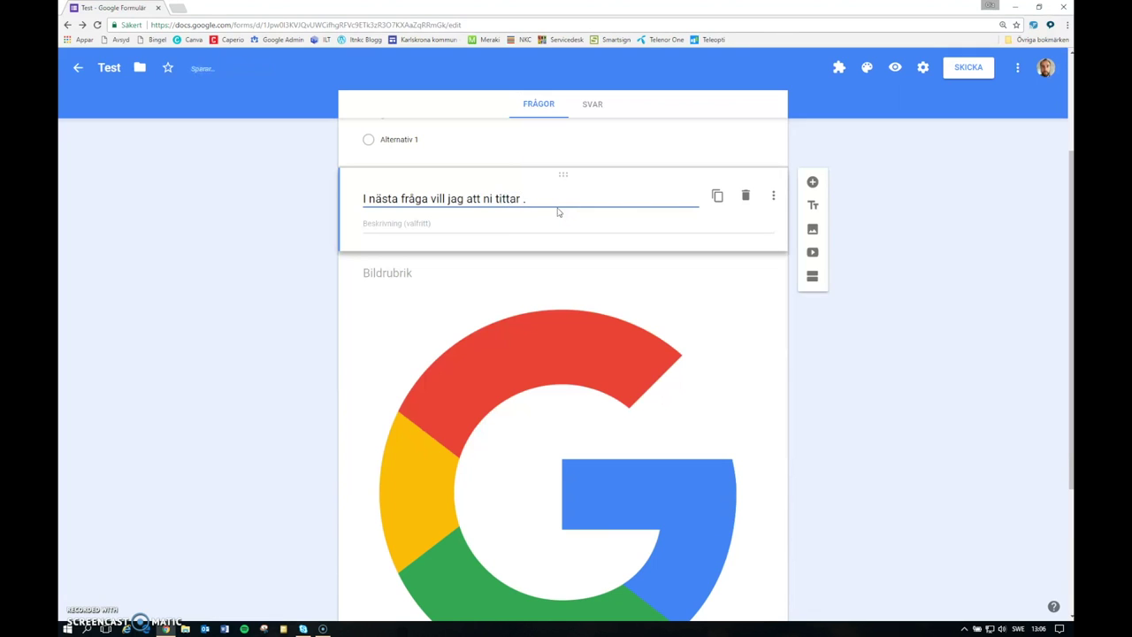
{"action": "type", "text": "h skriver det"}
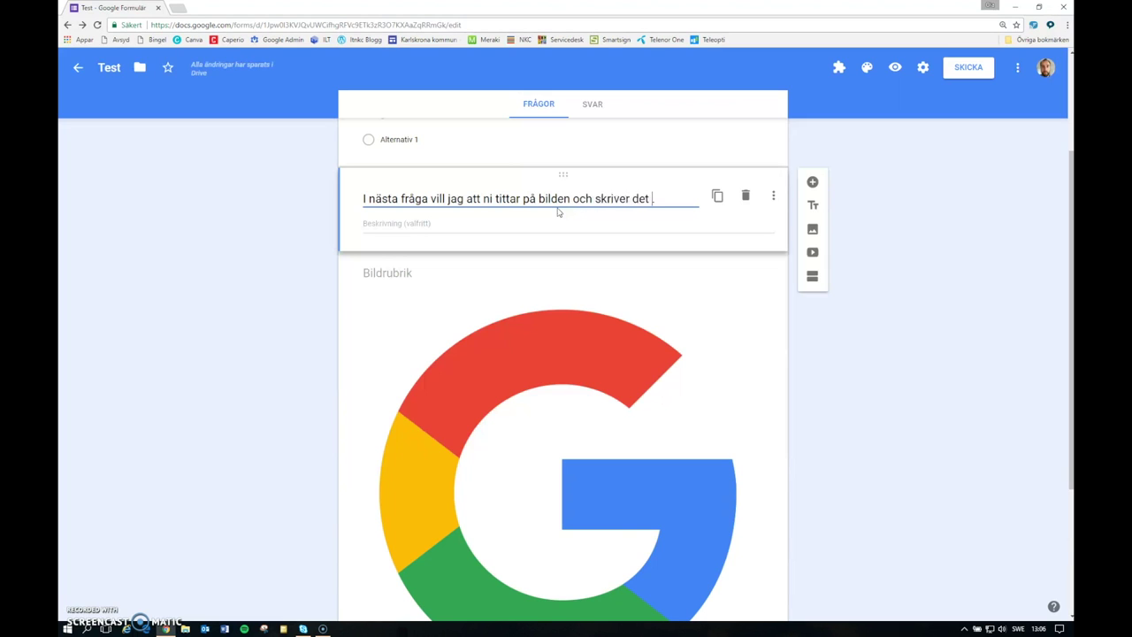
{"action": "type", "text": " ni kommer att tänka på."}
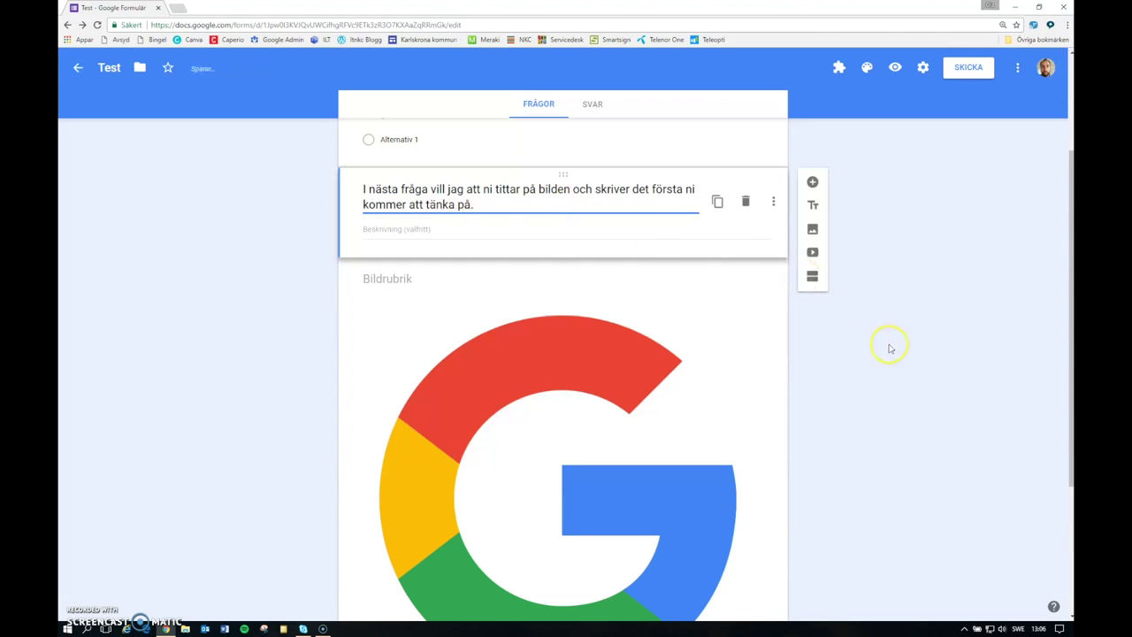
{"action": "left_click", "coordinate": [890, 344]}
{"action": "scroll", "coordinate": [878, 324], "scroll_direction": "up", "scroll_amount": 1}
{"action": "scroll", "coordinate": [879, 322], "scroll_direction": "up", "scroll_amount": 1}
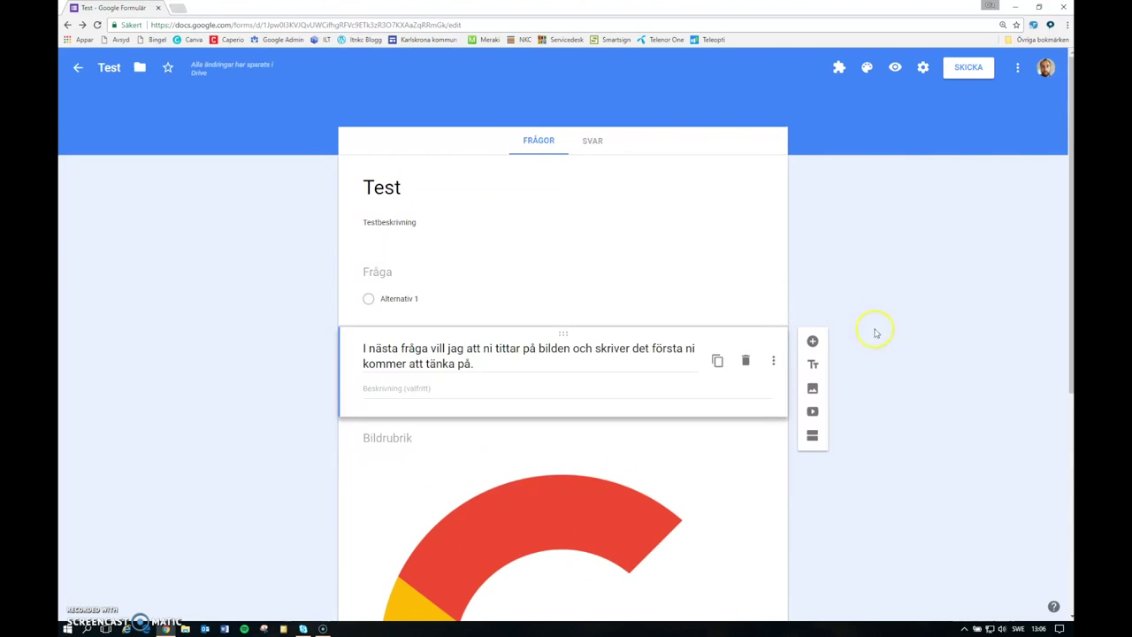
Start inserting a video and search YouTube for "google forms".
{"action": "left_click", "coordinate": [813, 412]}
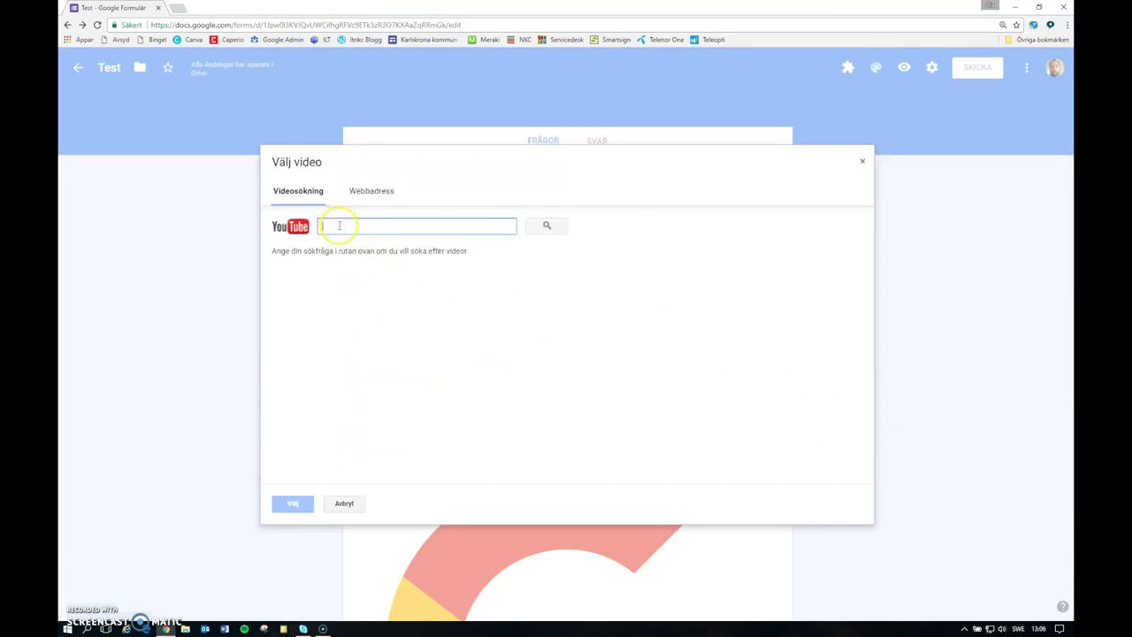
{"action": "type", "text": "oogle form"}
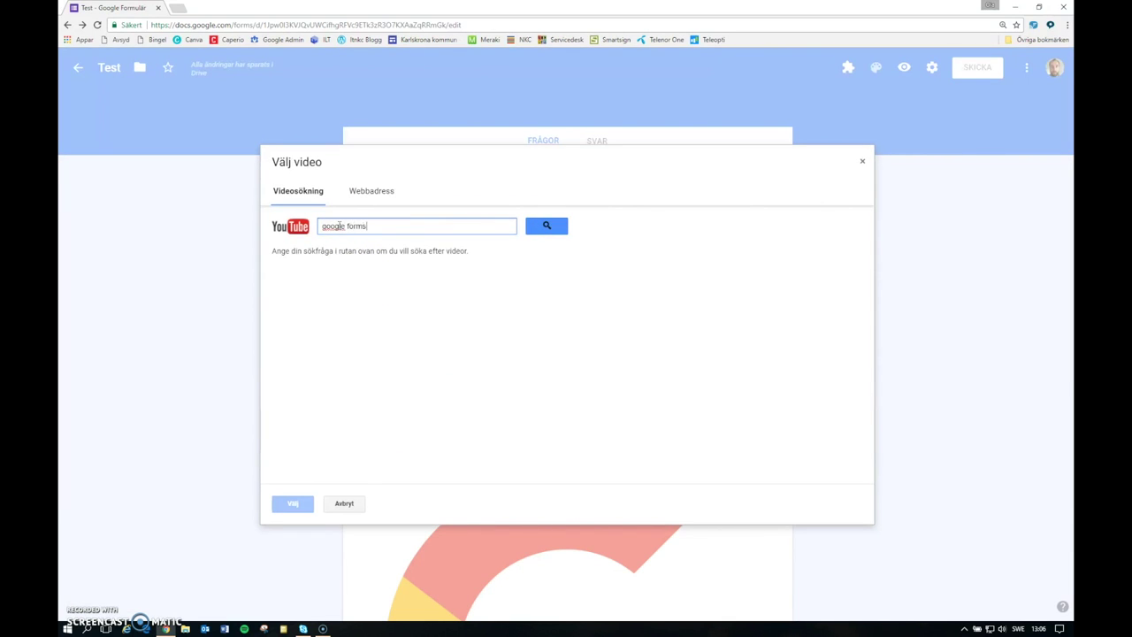
{"action": "type", "text": "s"}
{"action": "key", "text": "Return"}
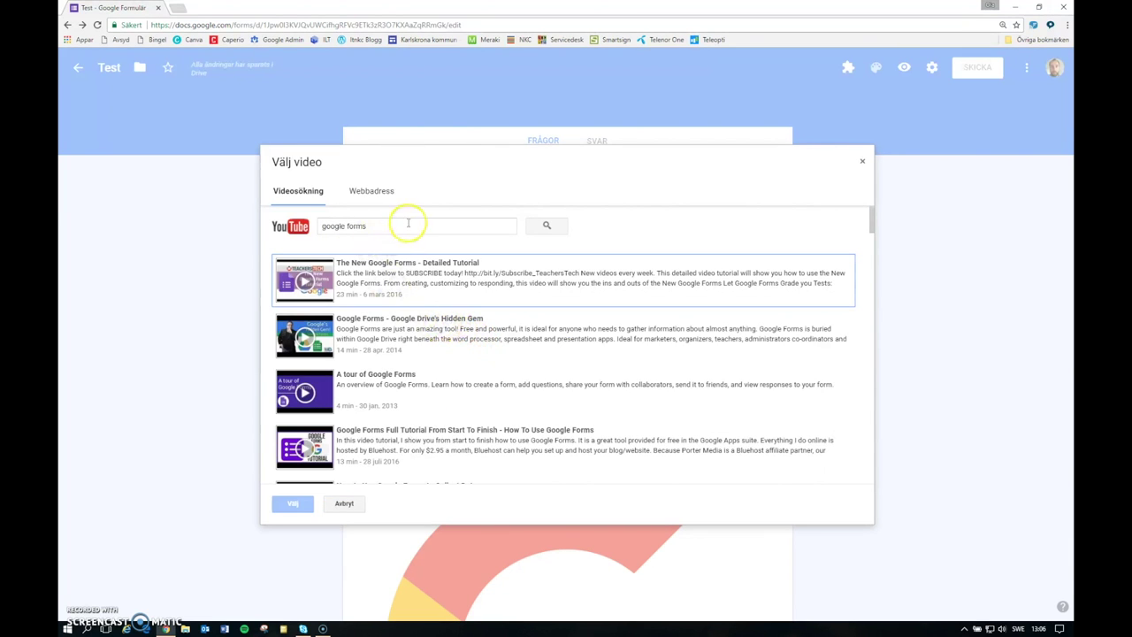
View the option for adding a YouTube video by web address, and cancel the video insertion.
{"action": "left_click", "coordinate": [252, 24]}
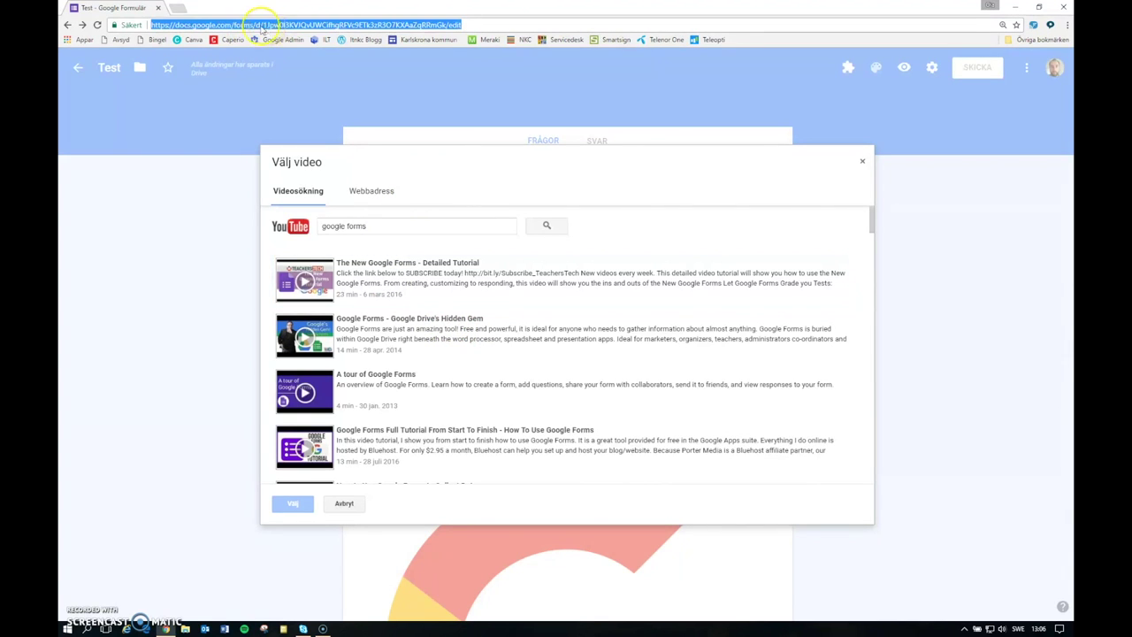
{"action": "left_click", "coordinate": [371, 190]}
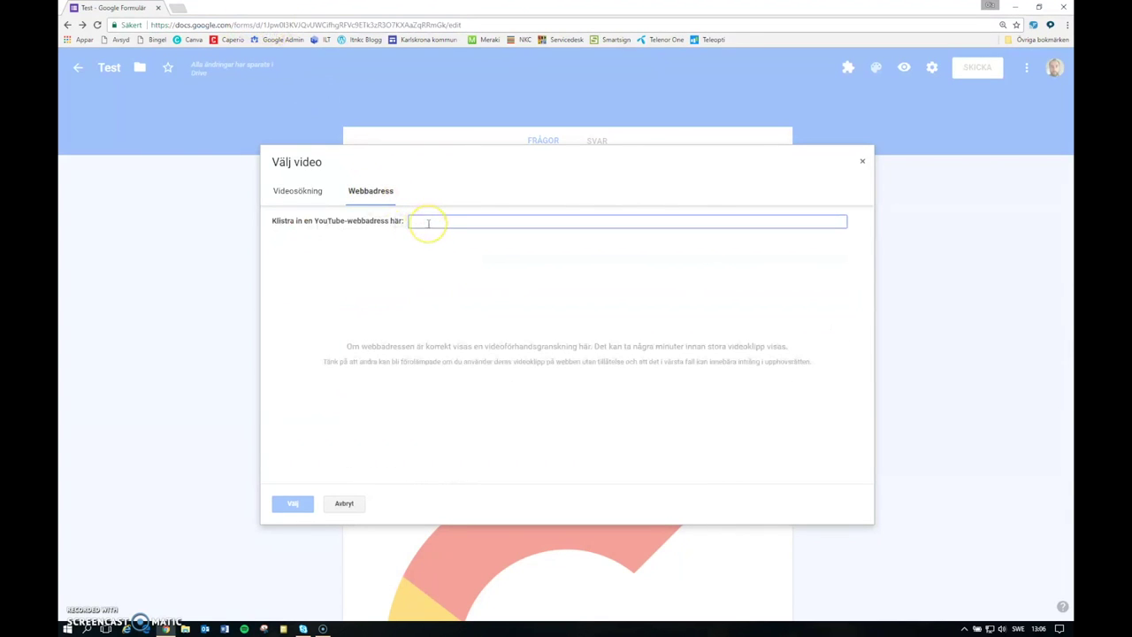
{"action": "left_click", "coordinate": [323, 225]}
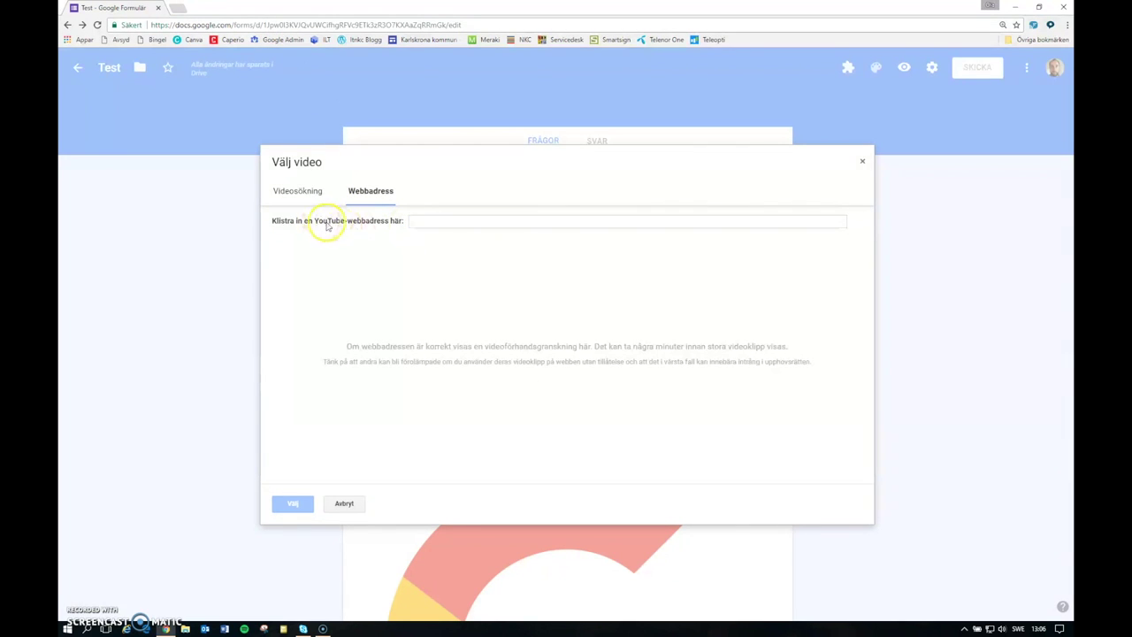
{"action": "left_click", "coordinate": [344, 503]}
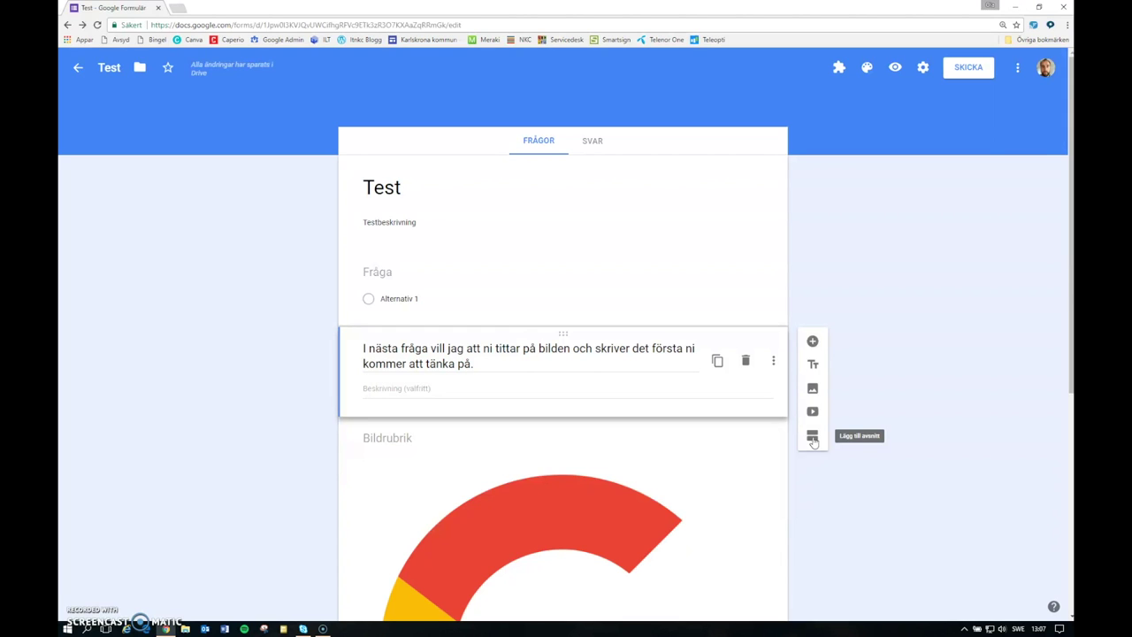
Delete the title block and the Google G image from the form.
{"action": "left_click", "coordinate": [741, 358]}
{"action": "scroll", "coordinate": [844, 415], "scroll_direction": "down", "scroll_amount": 3}
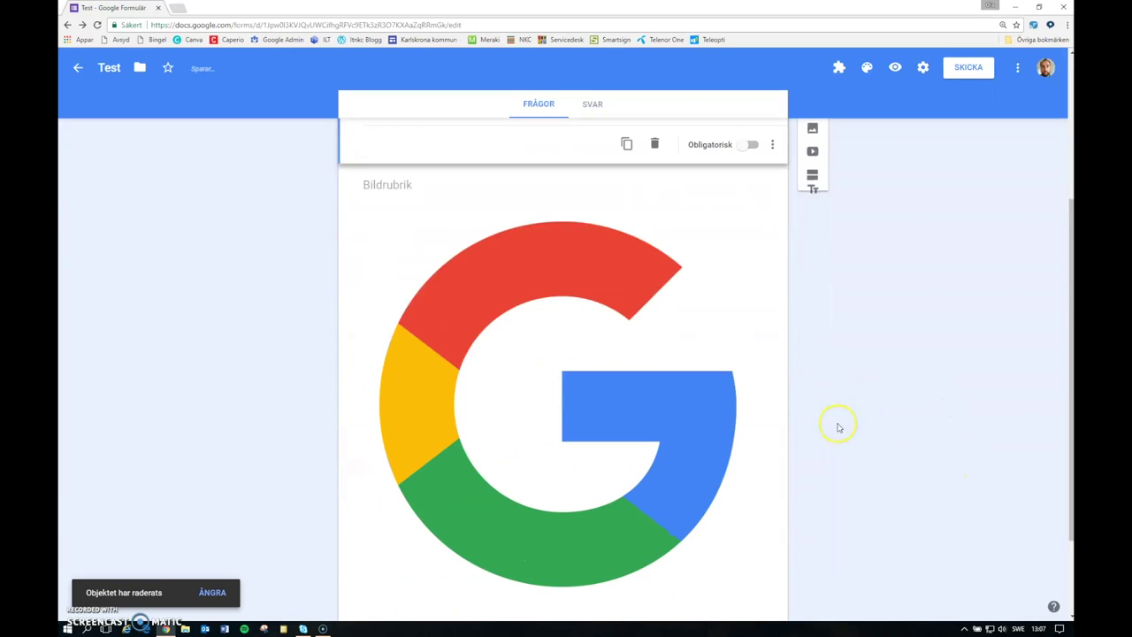
{"action": "left_click", "coordinate": [716, 430]}
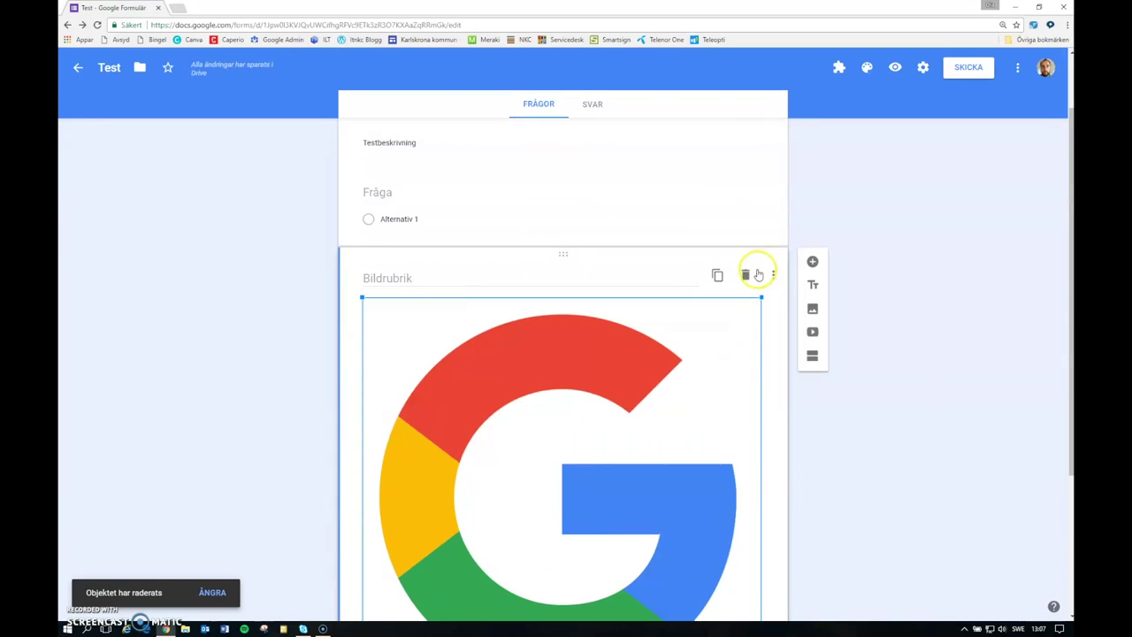
{"action": "left_click", "coordinate": [756, 275]}
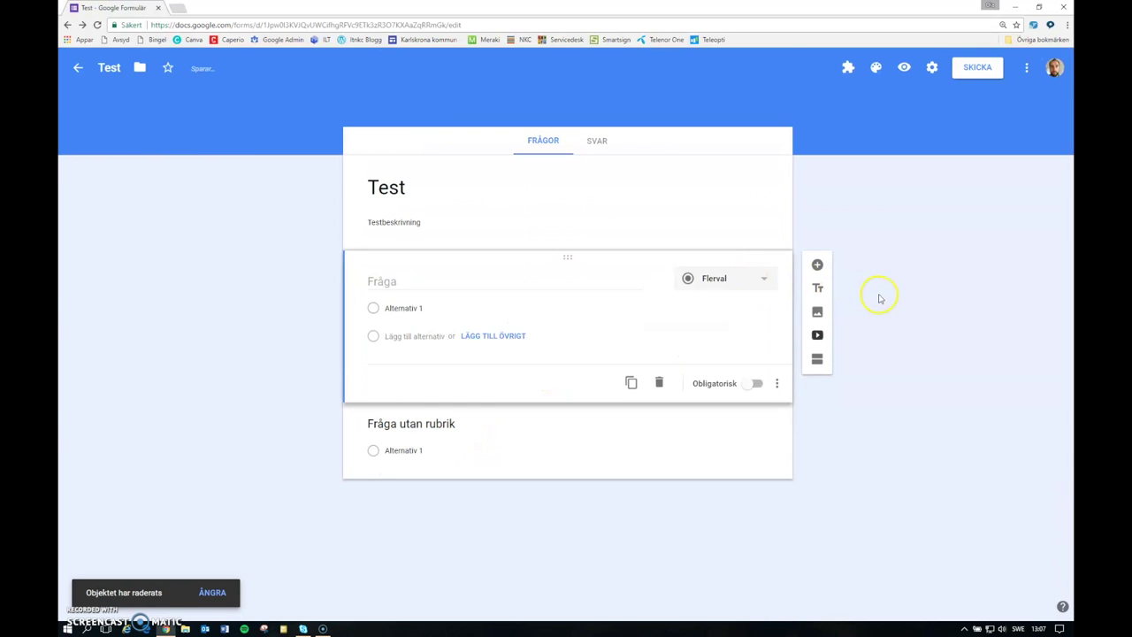
Enter "Ange ditt namn" as the title of the first question.
{"action": "left_click", "coordinate": [387, 283]}
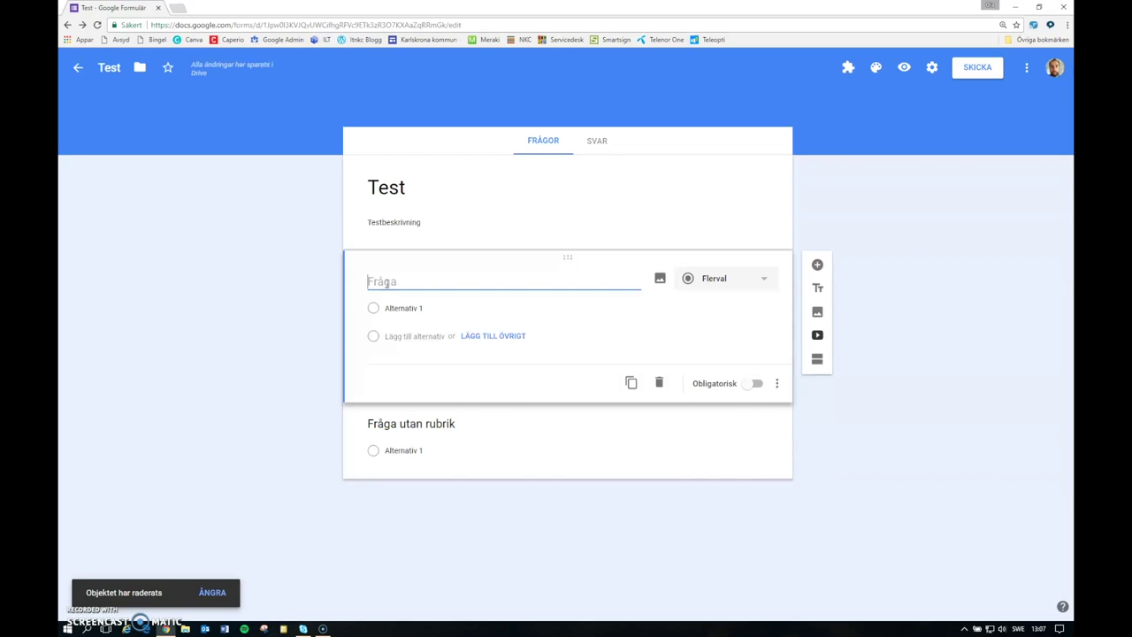
{"action": "type", "text": "Ange "}
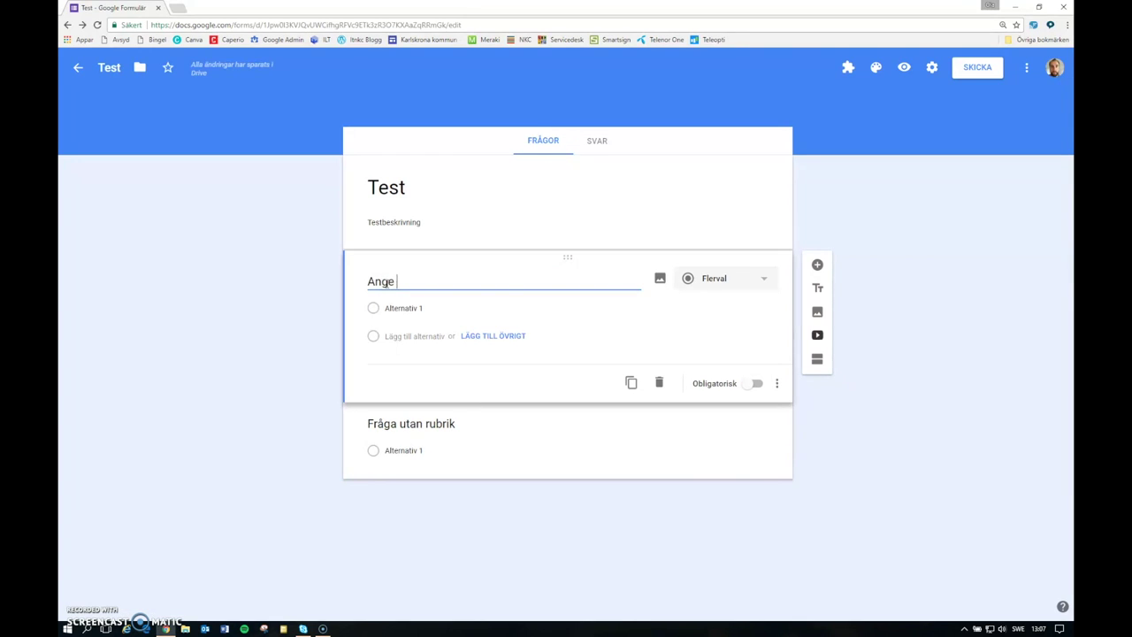
{"action": "type", "text": "ditt namn"}
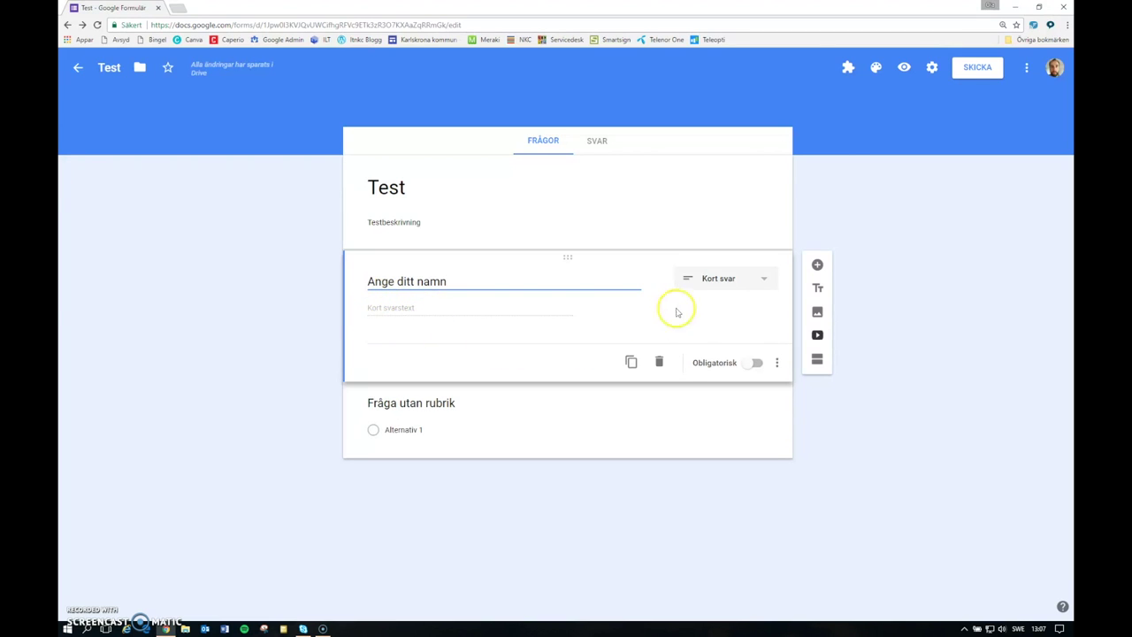
Change the "Ange ditt namn" question to multiple choice (Flerval) and add a second and third option.
{"action": "left_click", "coordinate": [765, 283]}
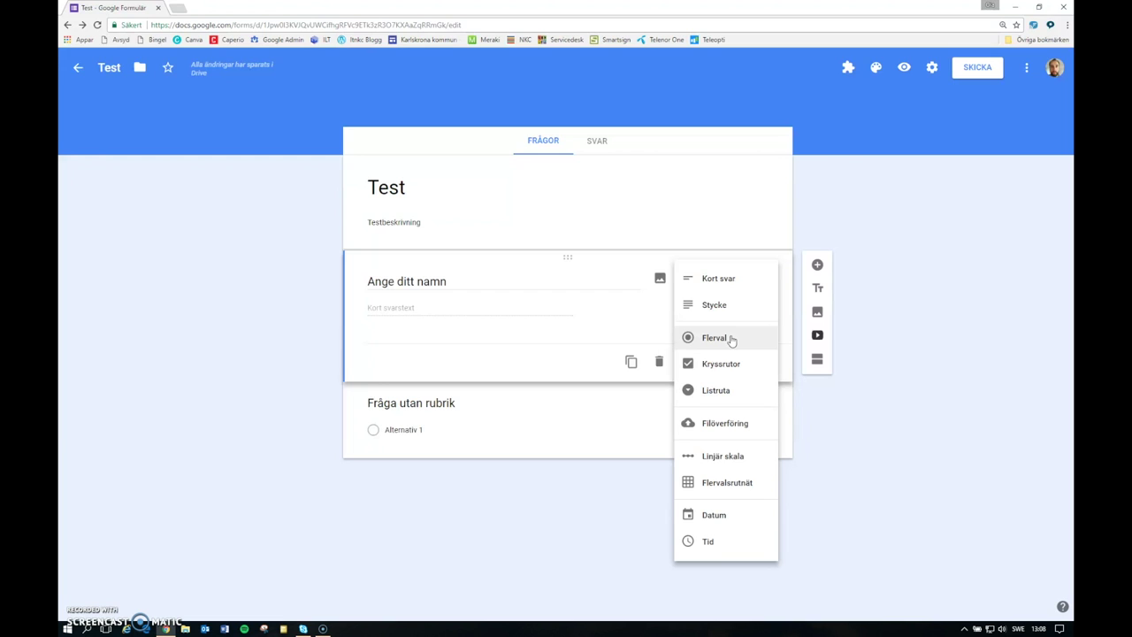
{"action": "left_click", "coordinate": [731, 339]}
{"action": "left_click", "coordinate": [408, 337]}
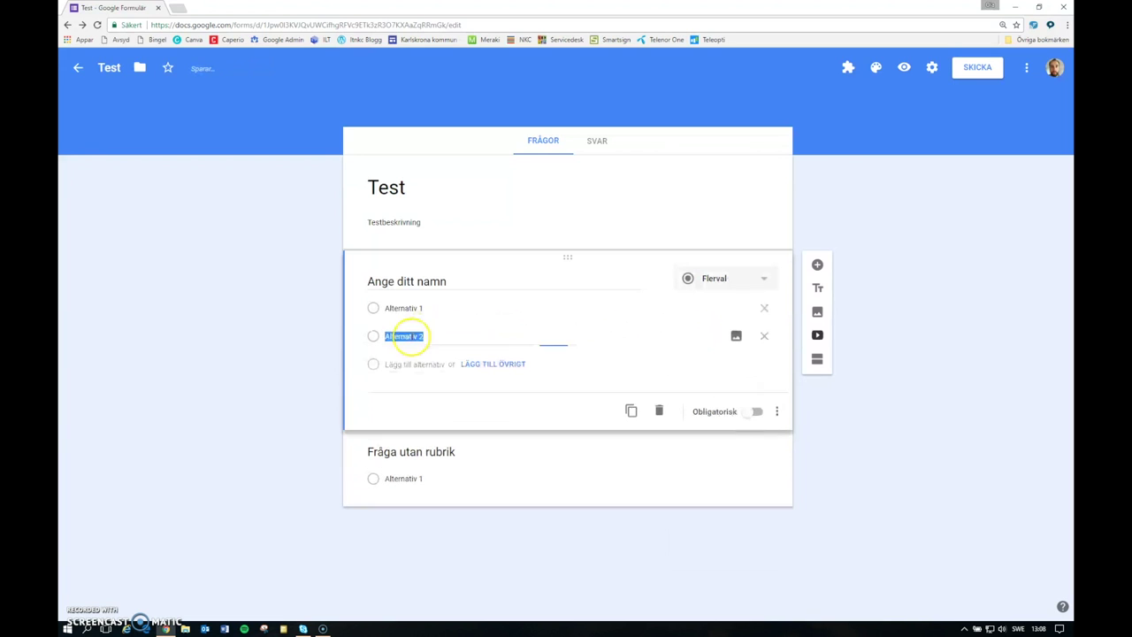
{"action": "left_click", "coordinate": [408, 364]}
Rename the three answer options of the "Ange ditt namn" question to A, B and C.
{"action": "left_click", "coordinate": [407, 308]}
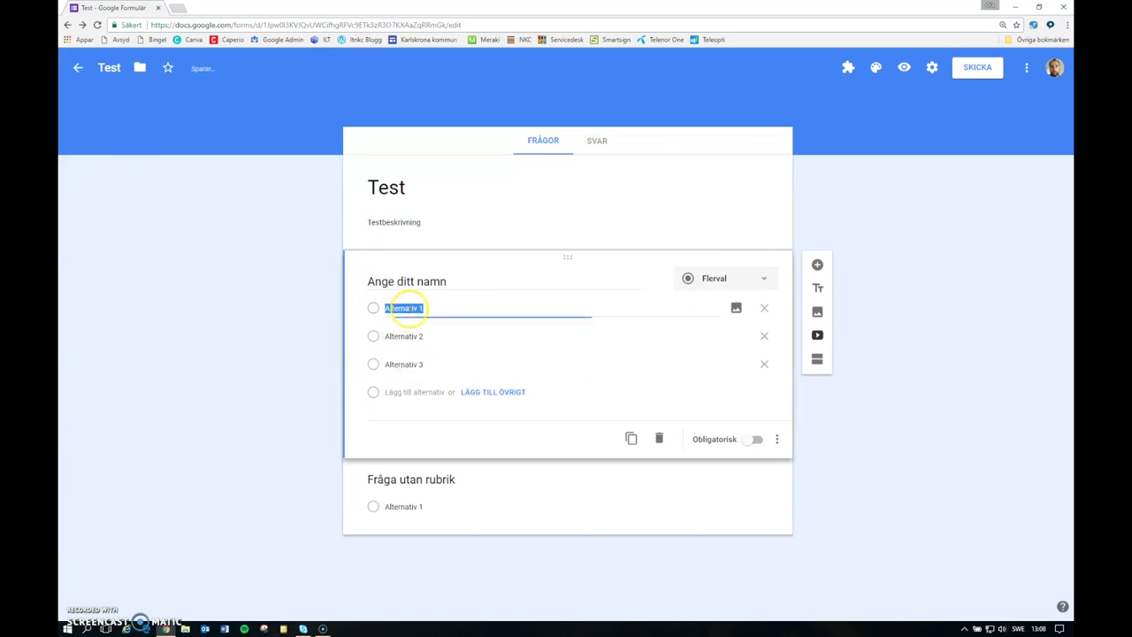
{"action": "type", "text": "A"}
{"action": "left_click", "coordinate": [412, 336]}
{"action": "type", "text": "B"}
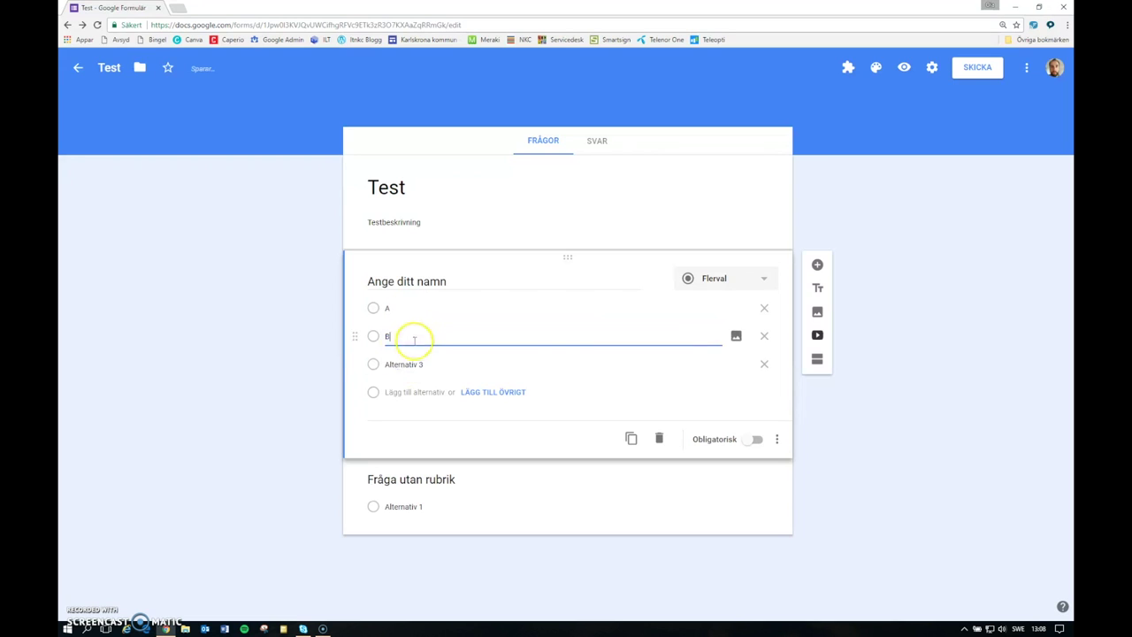
{"action": "left_click", "coordinate": [404, 364]}
{"action": "type", "text": "C"}
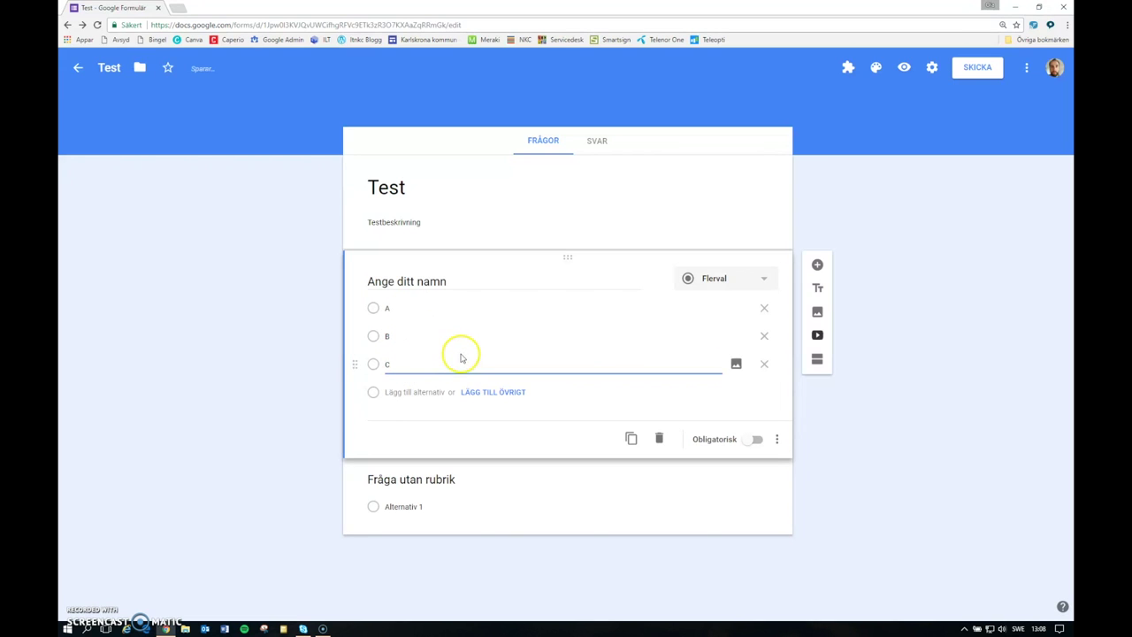
Change the "Ange ditt namn" question type to checkboxes (Kryssrutor).
{"action": "left_click", "coordinate": [751, 279]}
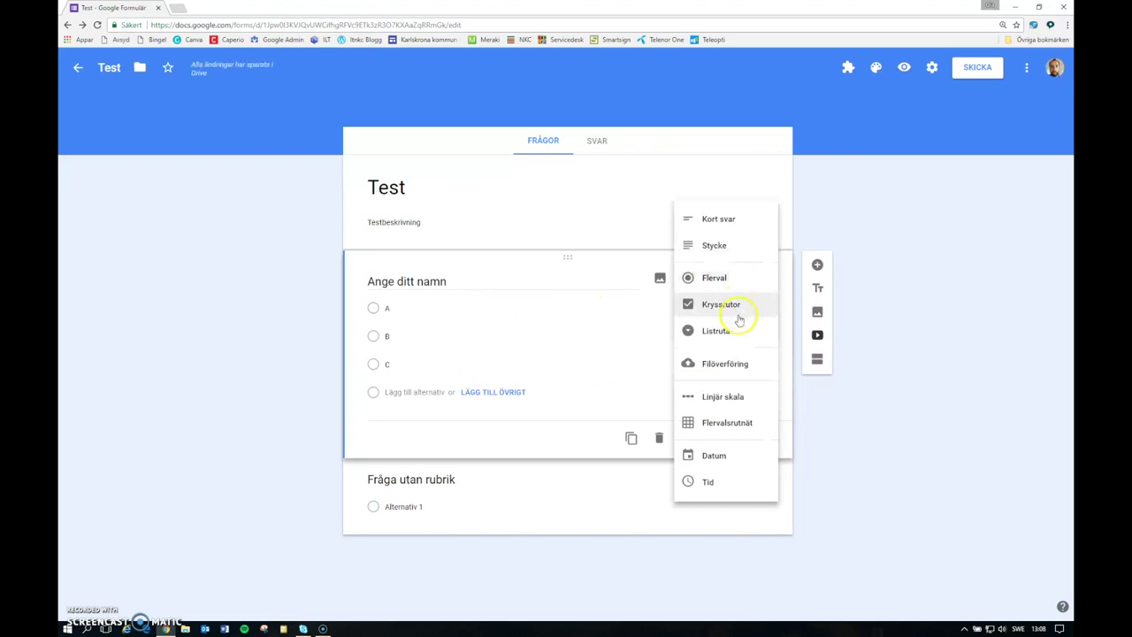
{"action": "left_click", "coordinate": [739, 311]}
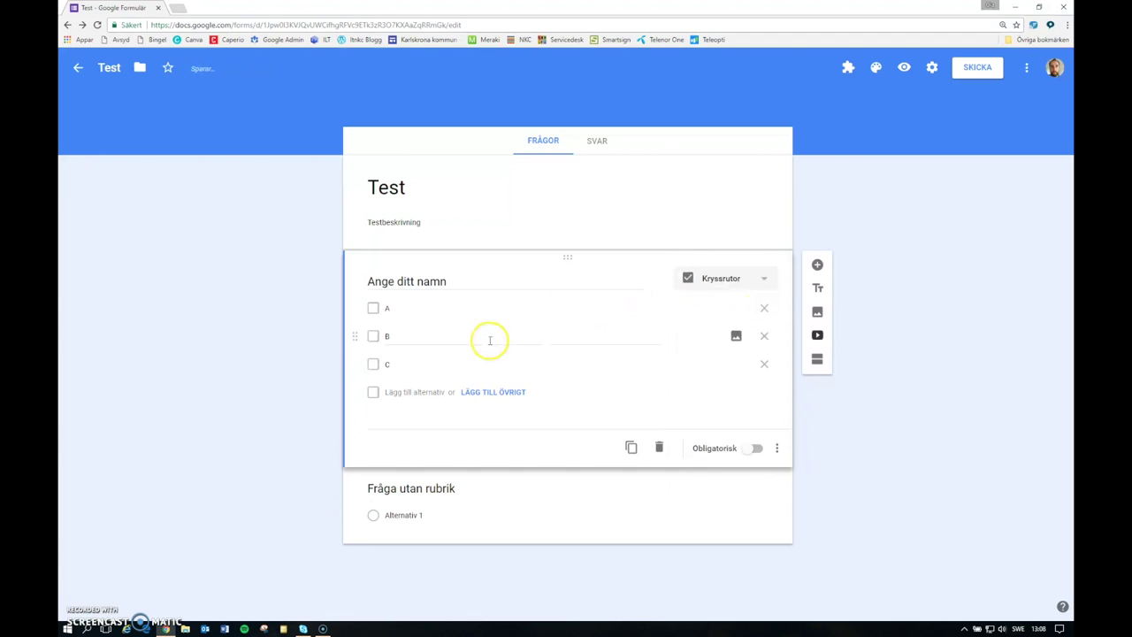
{"action": "left_click", "coordinate": [375, 365]}
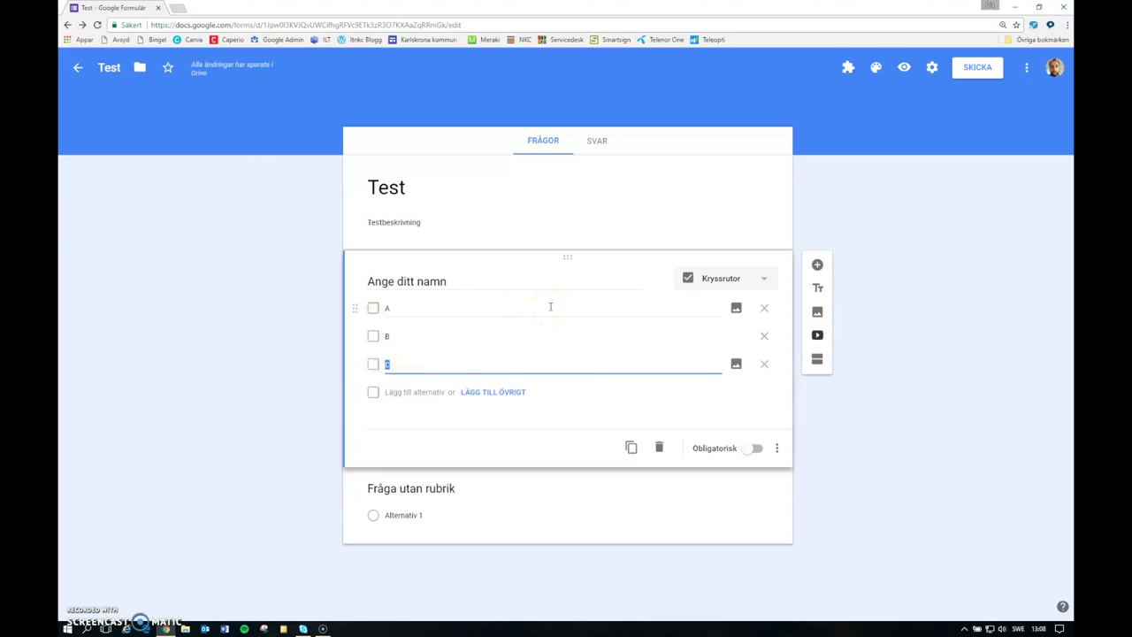
Change the "Ange ditt namn" question type to a dropdown list (Listruta).
{"action": "left_click", "coordinate": [713, 281]}
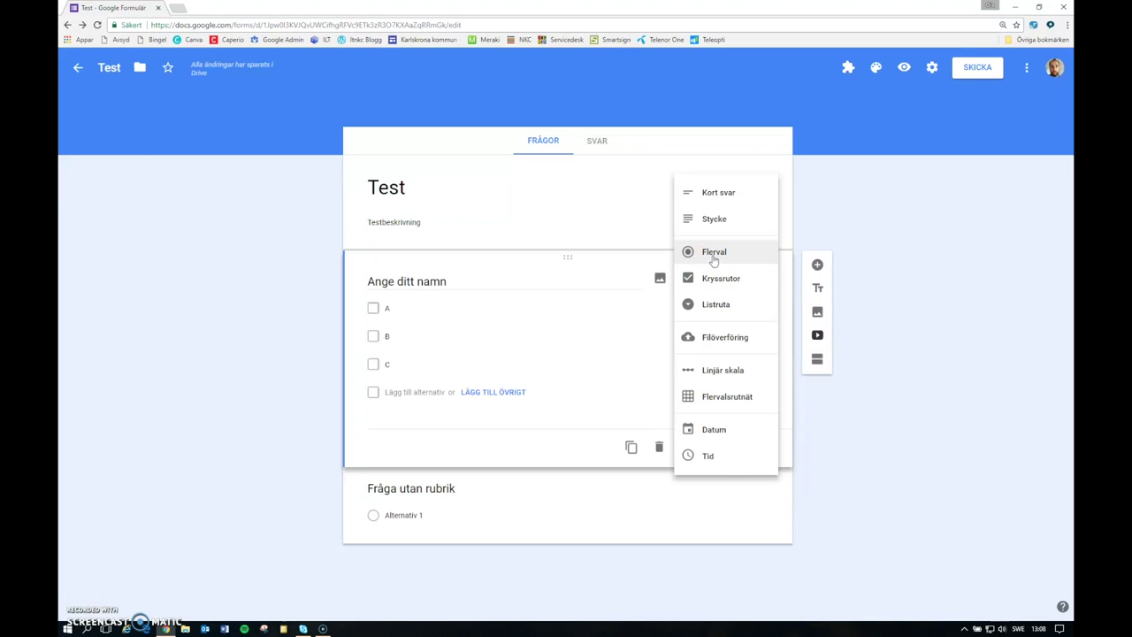
{"action": "left_click", "coordinate": [729, 277]}
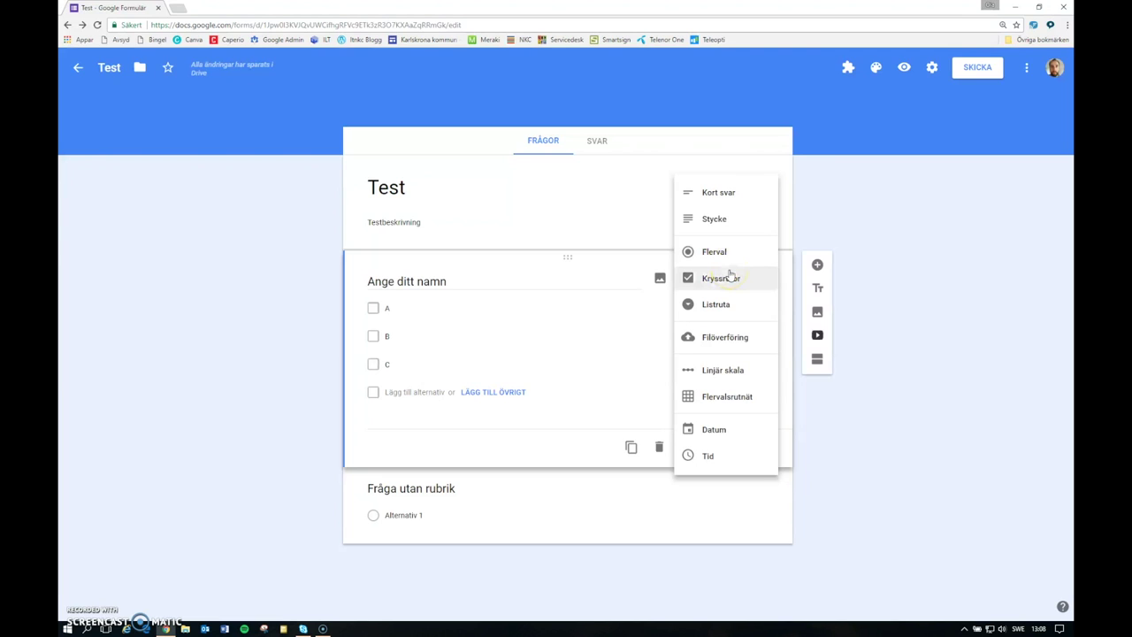
{"action": "left_click", "coordinate": [740, 311]}
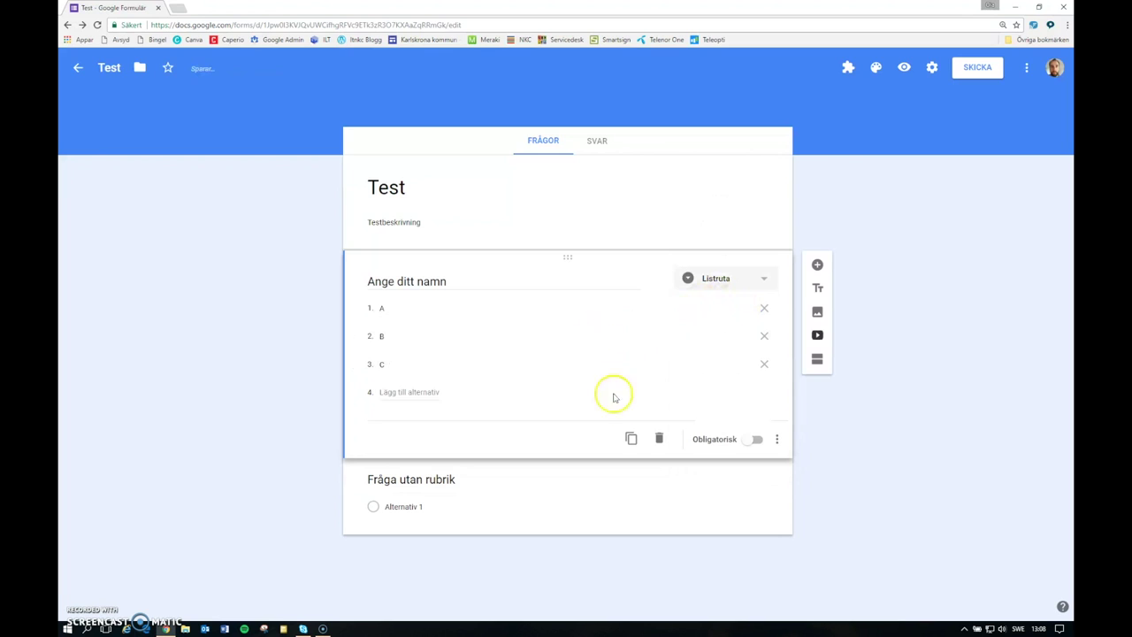
Preview the form, try choosing B in the "Ange ditt namn" dropdown, and close the preview without submitting.
{"action": "left_click", "coordinate": [904, 67]}
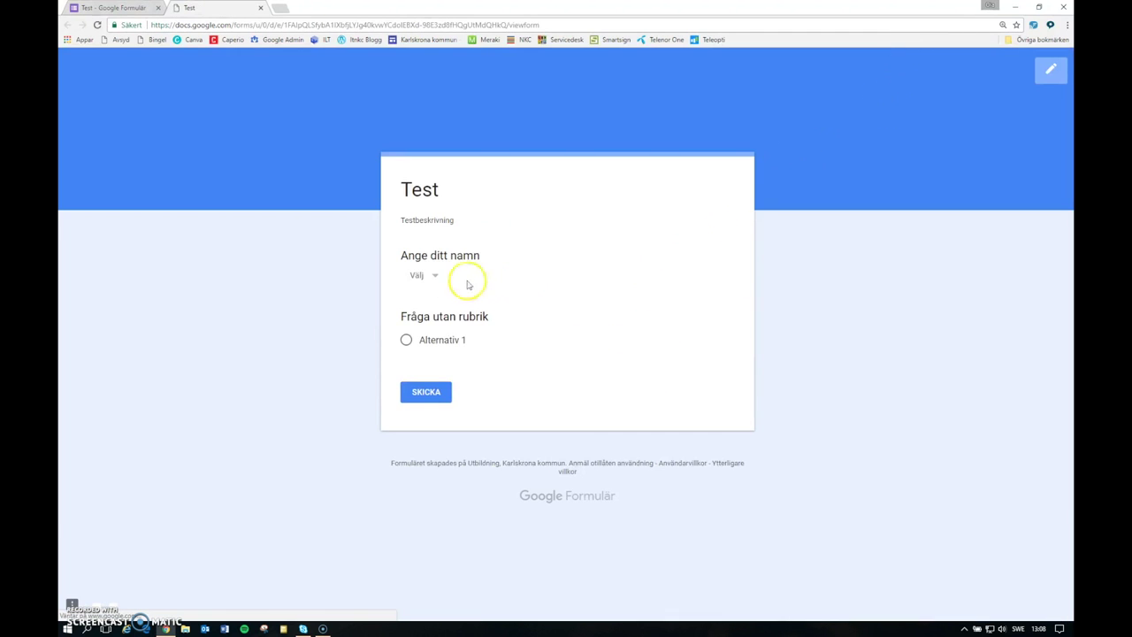
{"action": "left_click", "coordinate": [430, 277]}
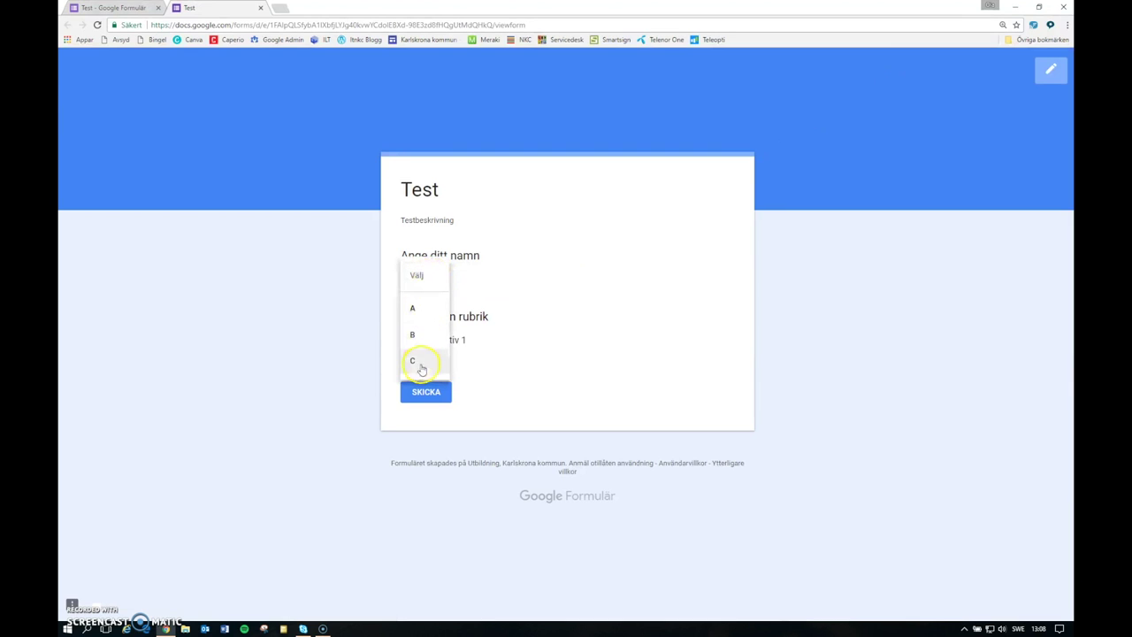
{"action": "left_click", "coordinate": [430, 275]}
{"action": "left_click", "coordinate": [436, 279]}
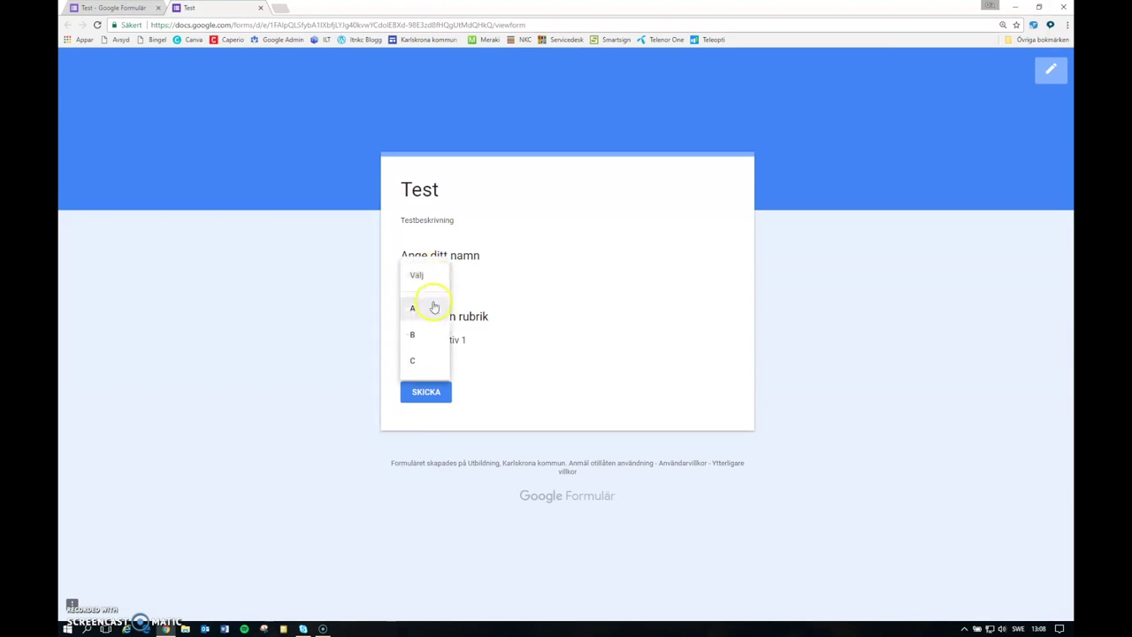
{"action": "left_click", "coordinate": [431, 332]}
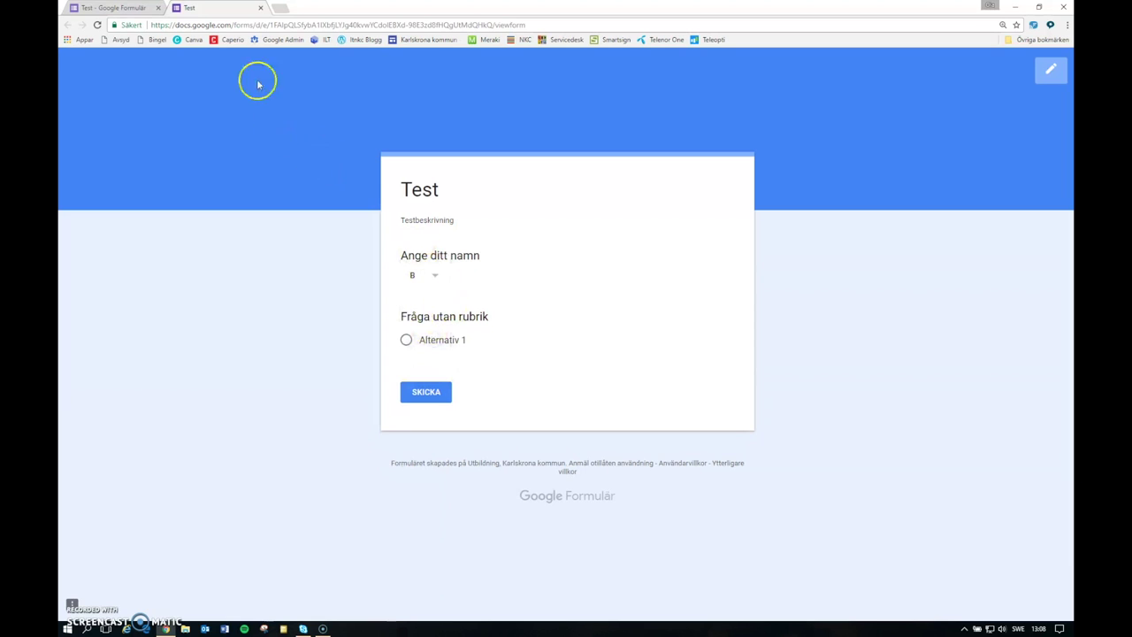
{"action": "left_click", "coordinate": [260, 7]}
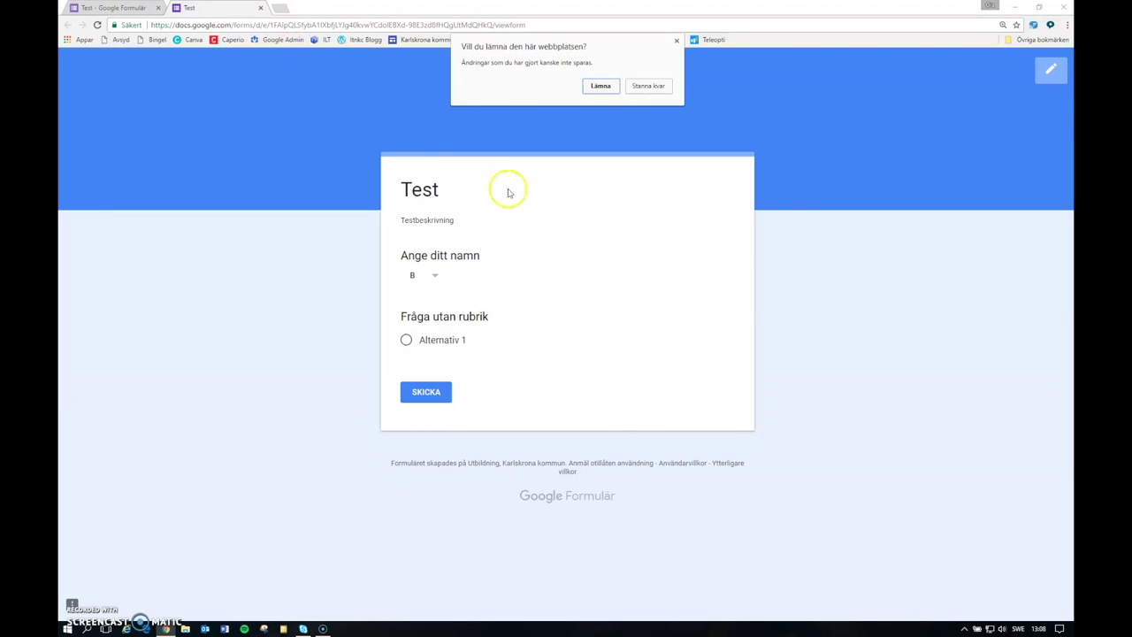
{"action": "left_click", "coordinate": [601, 86]}
Change the "Ange ditt namn" question type to a multiple-choice grid (Flervalsrutnät).
{"action": "left_click", "coordinate": [760, 281]}
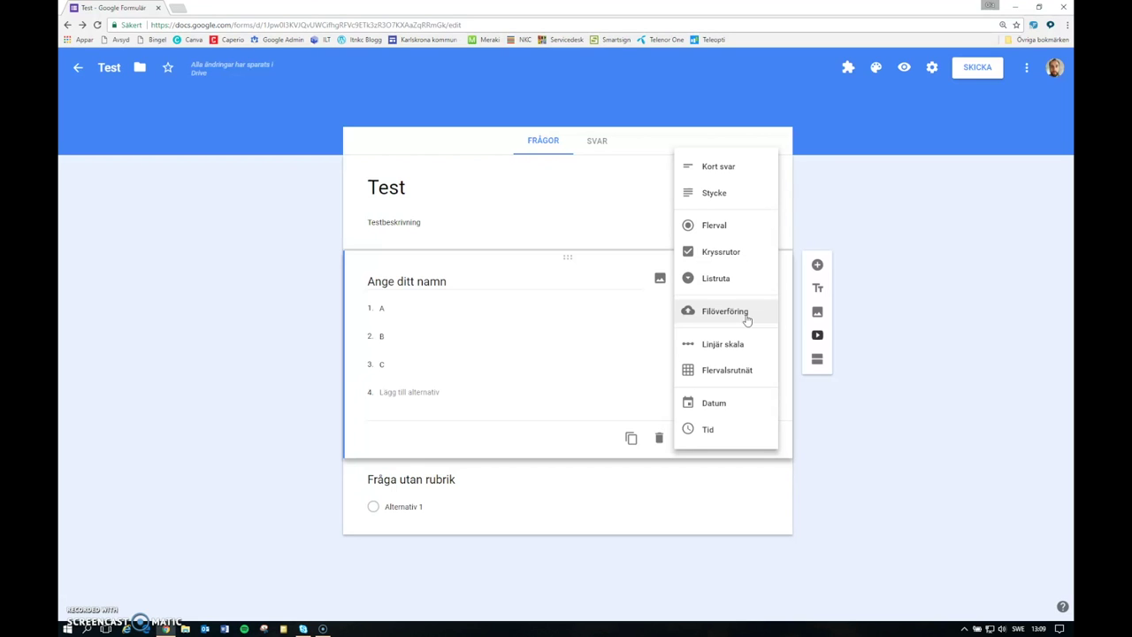
{"action": "left_click", "coordinate": [744, 345]}
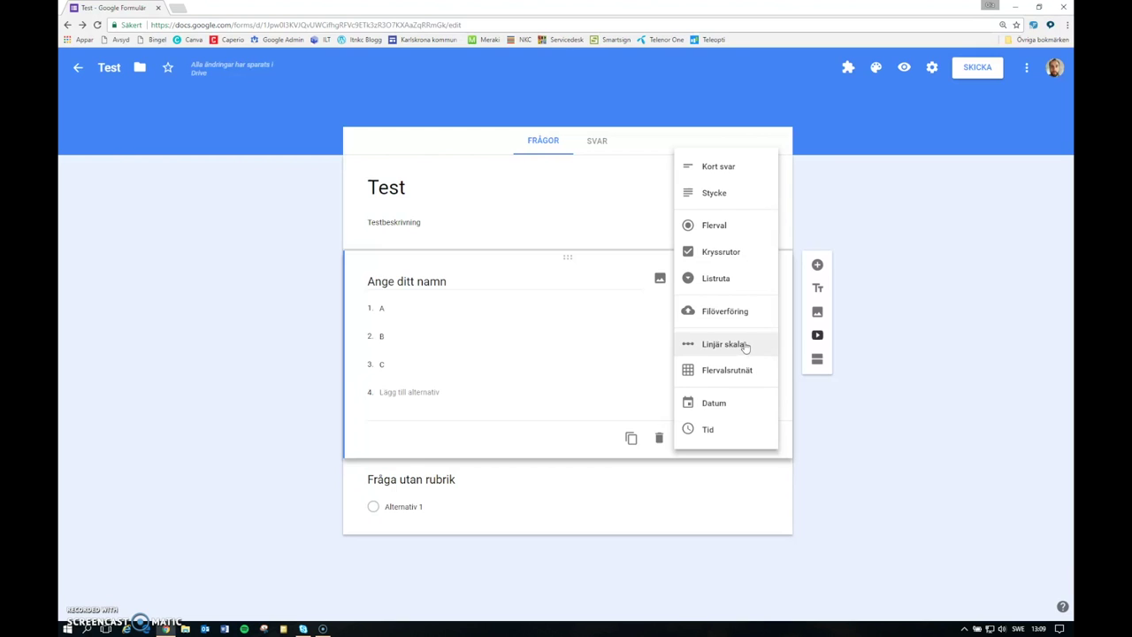
{"action": "left_click", "coordinate": [739, 349]}
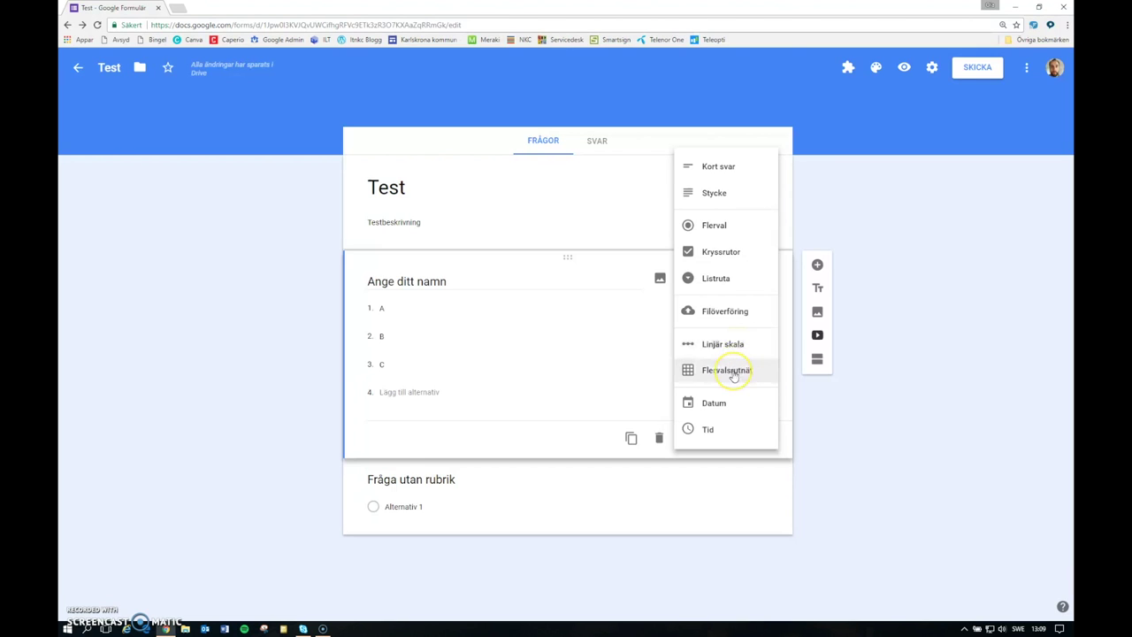
{"action": "left_click", "coordinate": [733, 371]}
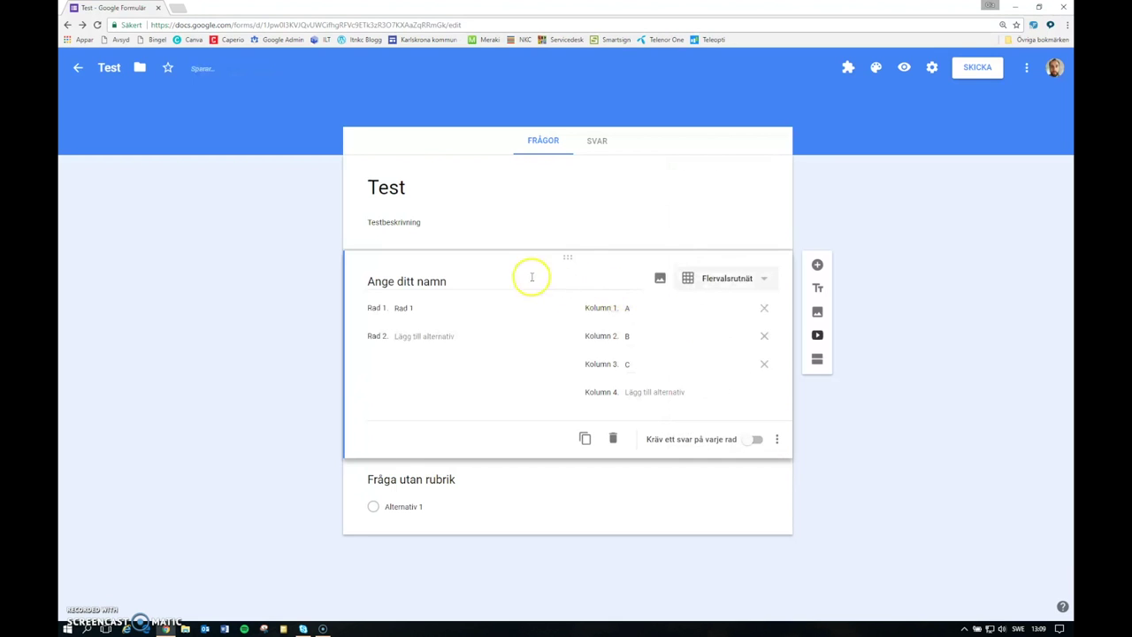
Preview the form, try choosing column A for Rad 1 in the grid, and close the preview without submitting.
{"action": "left_click", "coordinate": [903, 68]}
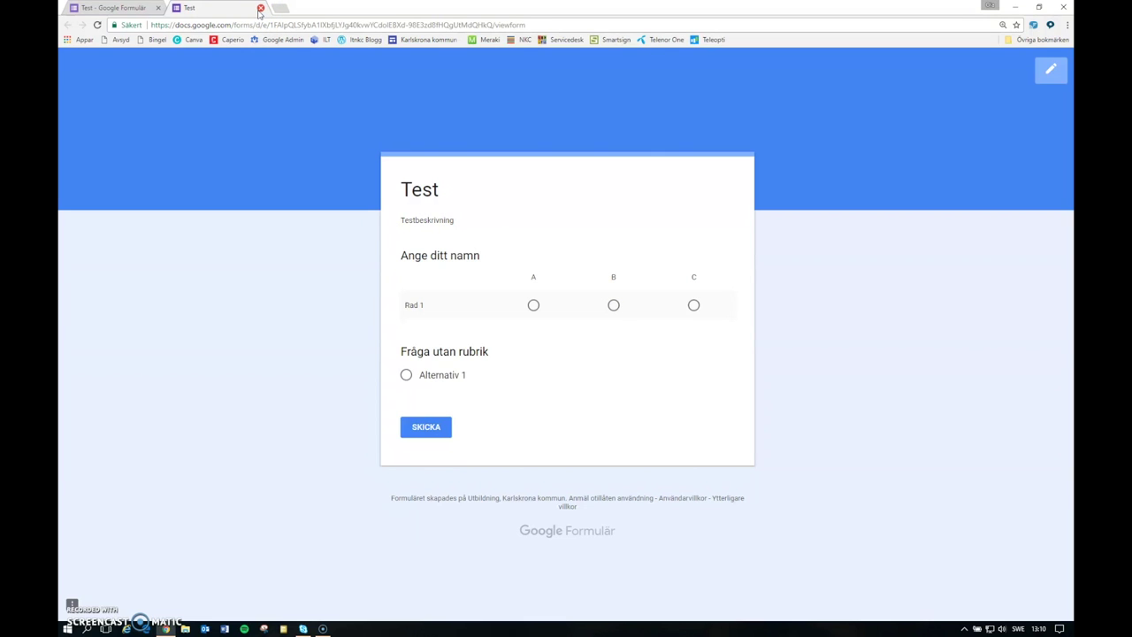
{"action": "left_click", "coordinate": [534, 305]}
{"action": "left_click", "coordinate": [259, 7]}
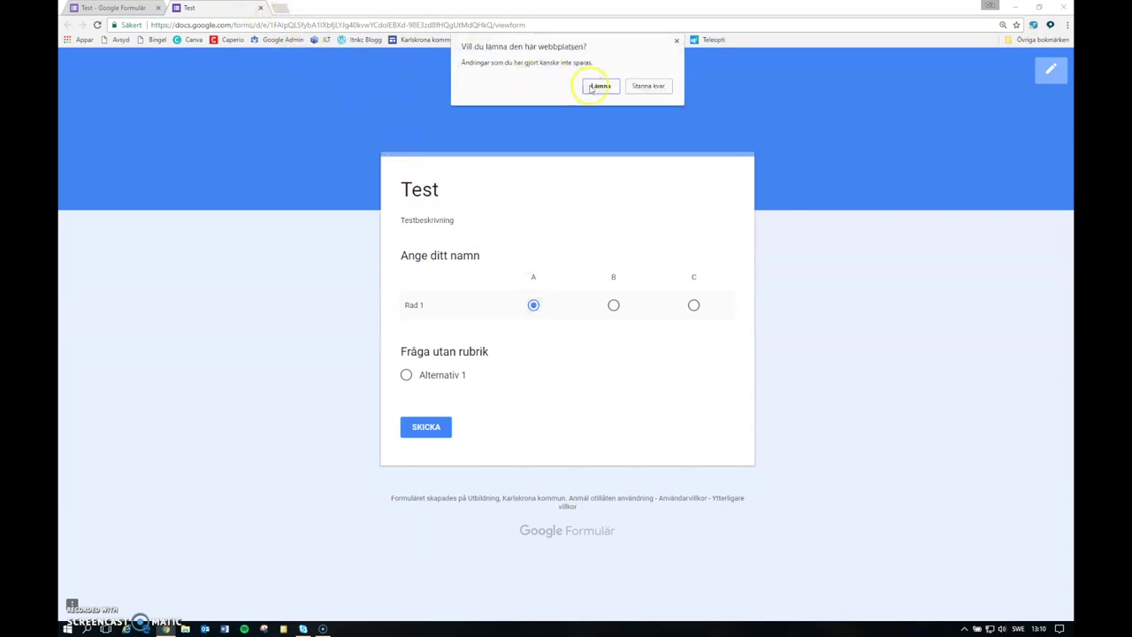
{"action": "left_click", "coordinate": [592, 88]}
Name the first two rows of the "Ange ditt namn" grid Mars and Jorden.
{"action": "left_click", "coordinate": [408, 308]}
{"action": "type", "text": "Mars"}
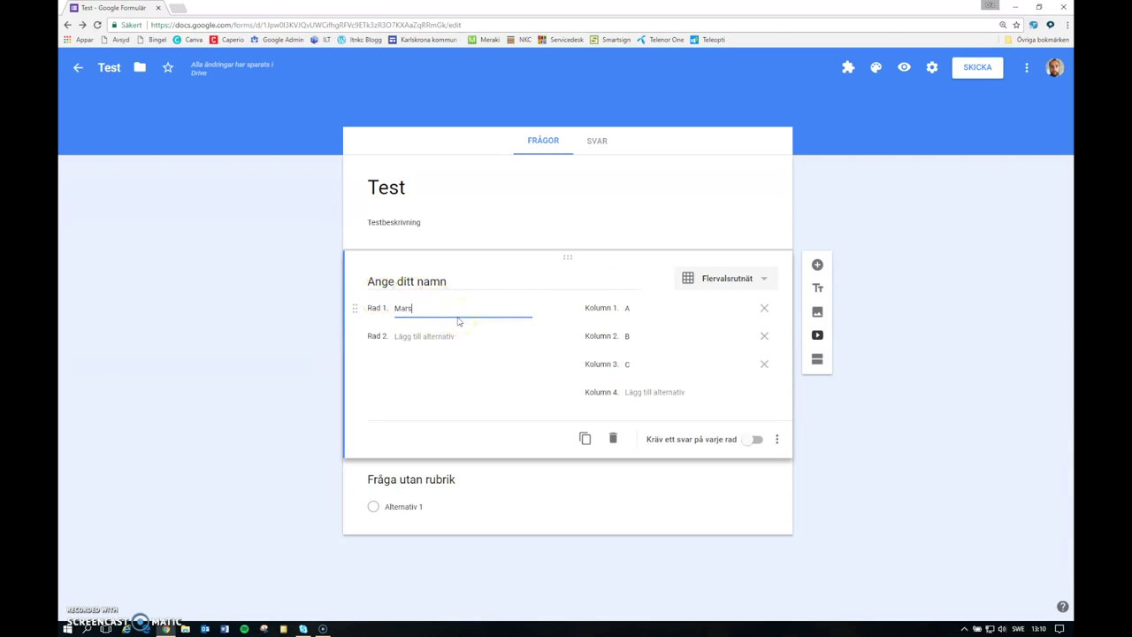
{"action": "left_click", "coordinate": [425, 336]}
{"action": "type", "text": "Jorden"}
Rename the three columns of the "Ange ditt namn" grid to 1, 2 and 3.
{"action": "left_click", "coordinate": [629, 308]}
{"action": "type", "text": "1"}
{"action": "left_click", "coordinate": [625, 336]}
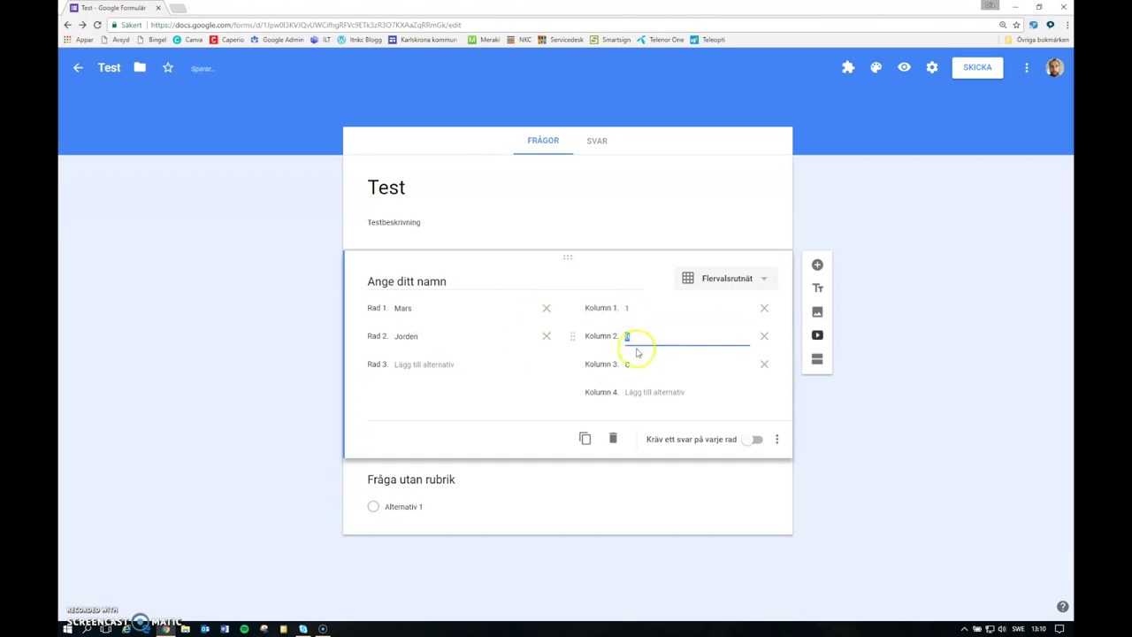
{"action": "type", "text": "2"}
{"action": "left_click", "coordinate": [631, 364]}
{"action": "type", "text": "3"}
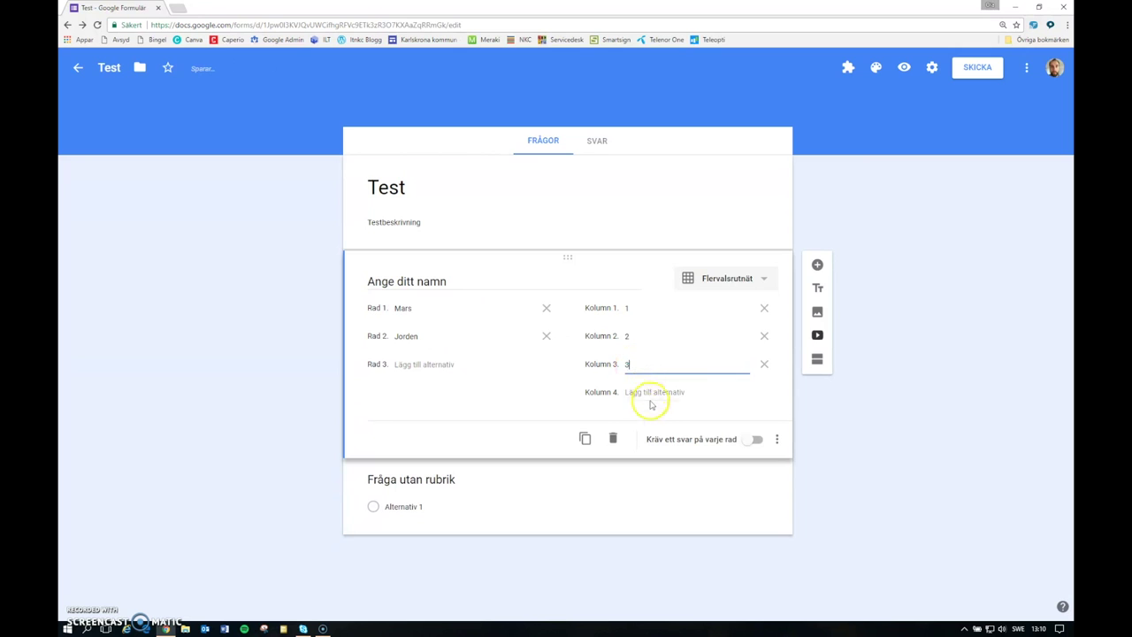
{"action": "left_click", "coordinate": [911, 377]}
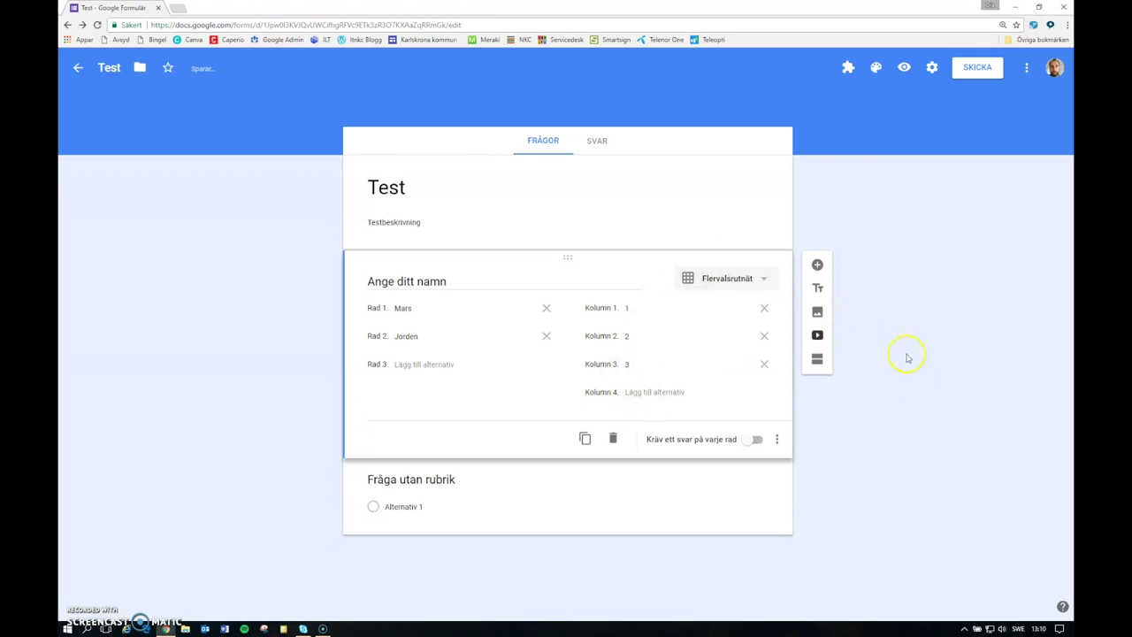
Preview the form, try choosing 2 for Mars and 1 for Jorden, and close the preview without submitting.
{"action": "left_click", "coordinate": [904, 67]}
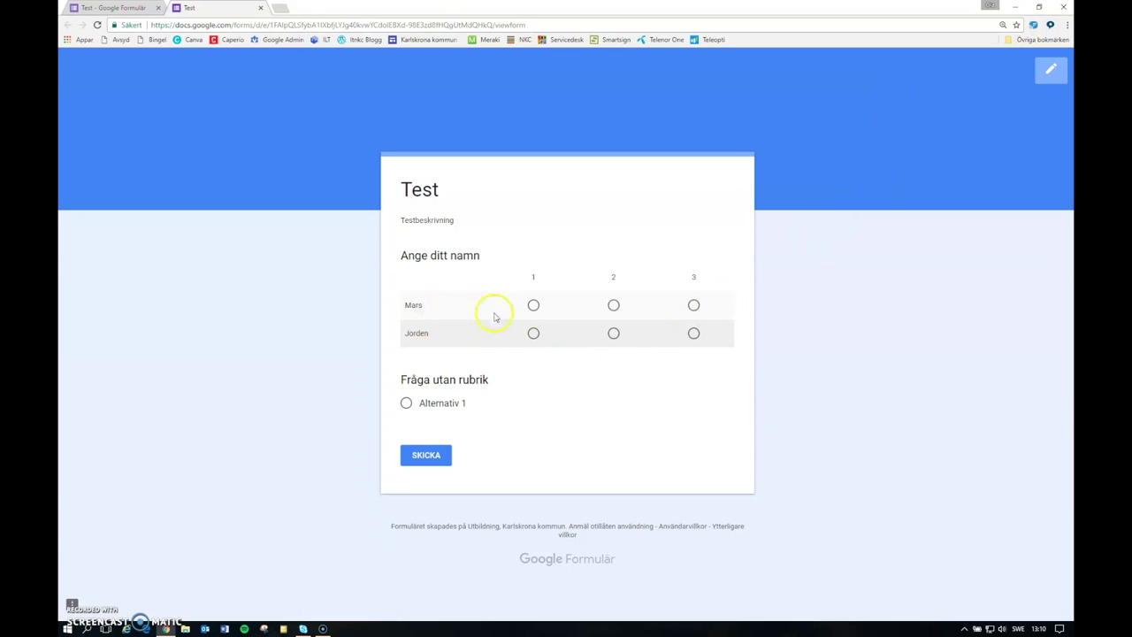
{"action": "left_click", "coordinate": [613, 305]}
{"action": "left_click", "coordinate": [533, 333]}
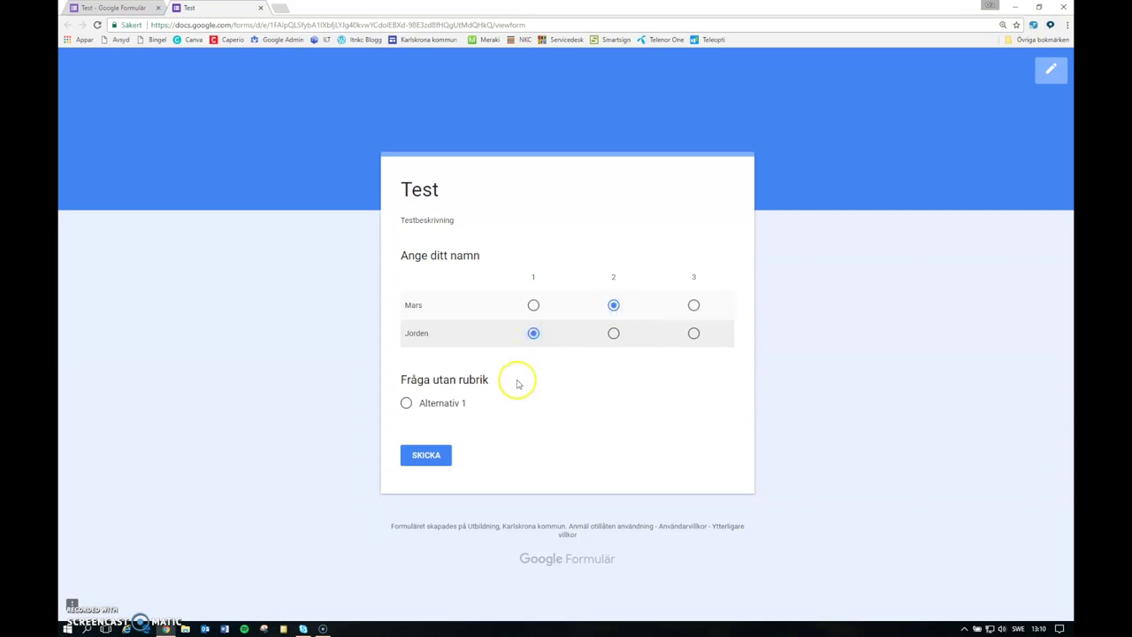
{"action": "left_click", "coordinate": [260, 8]}
{"action": "left_click", "coordinate": [584, 89]}
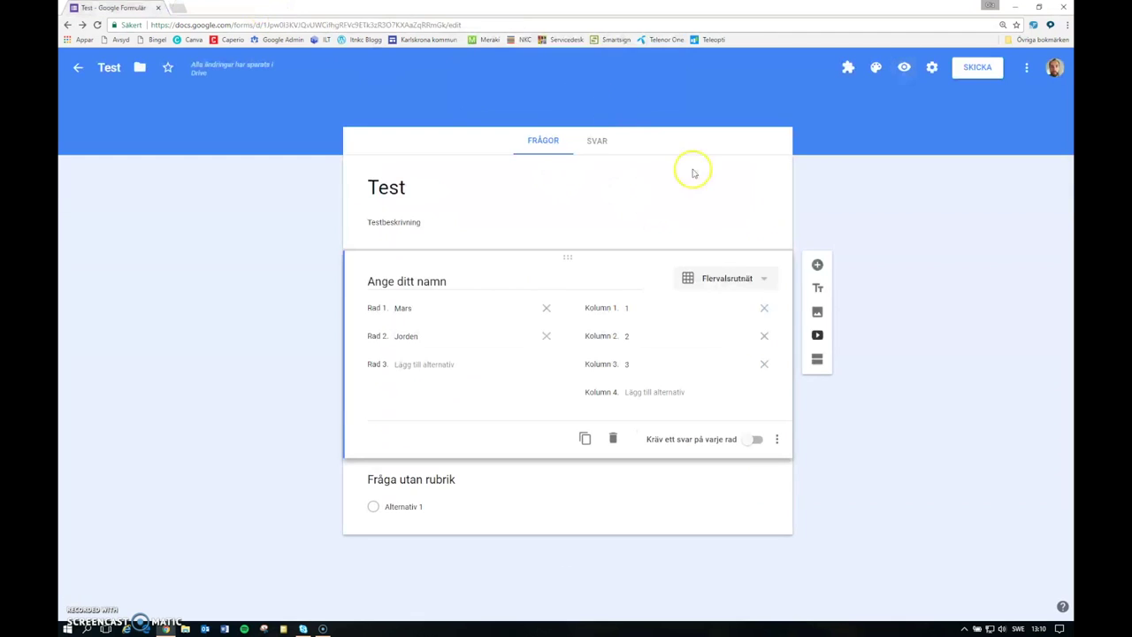
Change the "Ange ditt namn" question type to short answer (Kort svar) and make it required (Obligatorisk).
{"action": "left_click", "coordinate": [752, 279]}
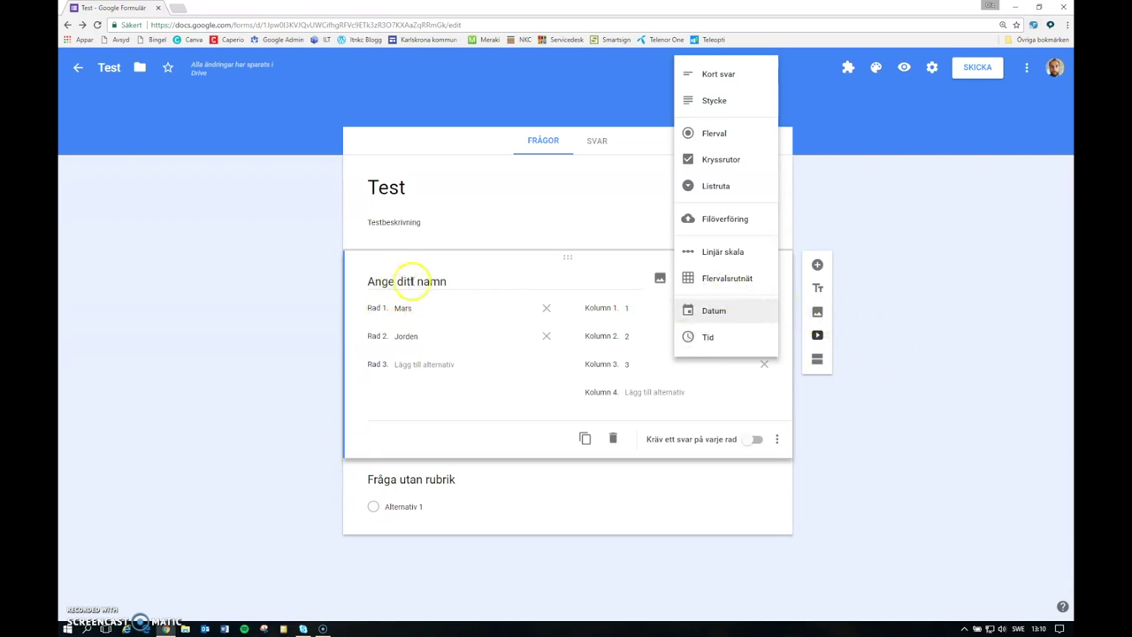
{"action": "left_click", "coordinate": [716, 75]}
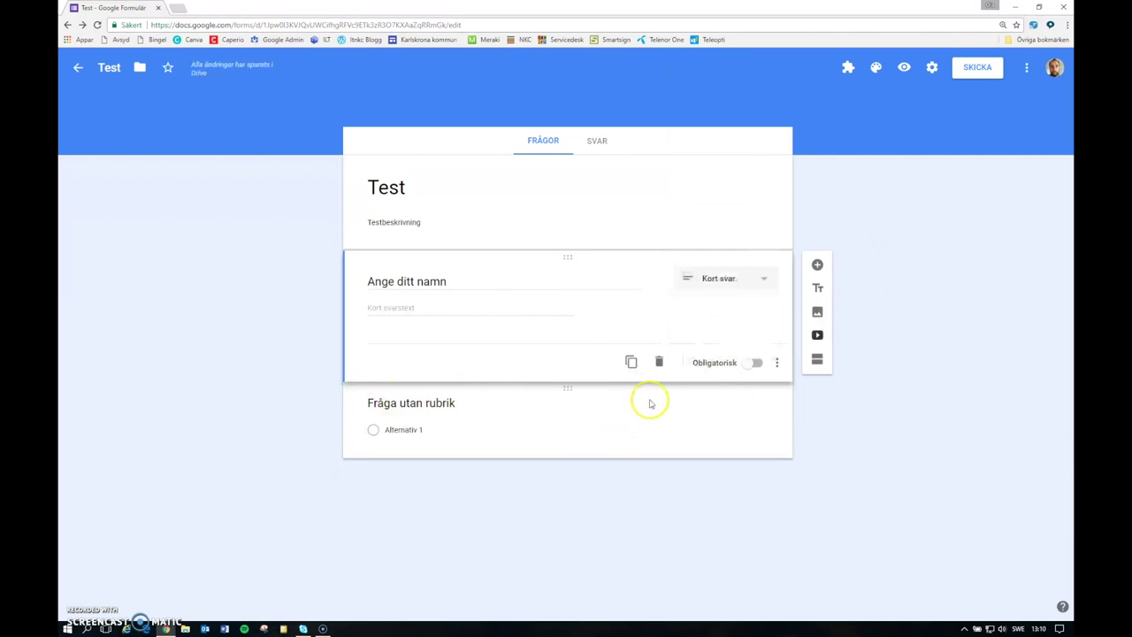
{"action": "left_click", "coordinate": [753, 363]}
Duplicate the "Ange ditt namn" question and delete the copy.
{"action": "left_click", "coordinate": [633, 365]}
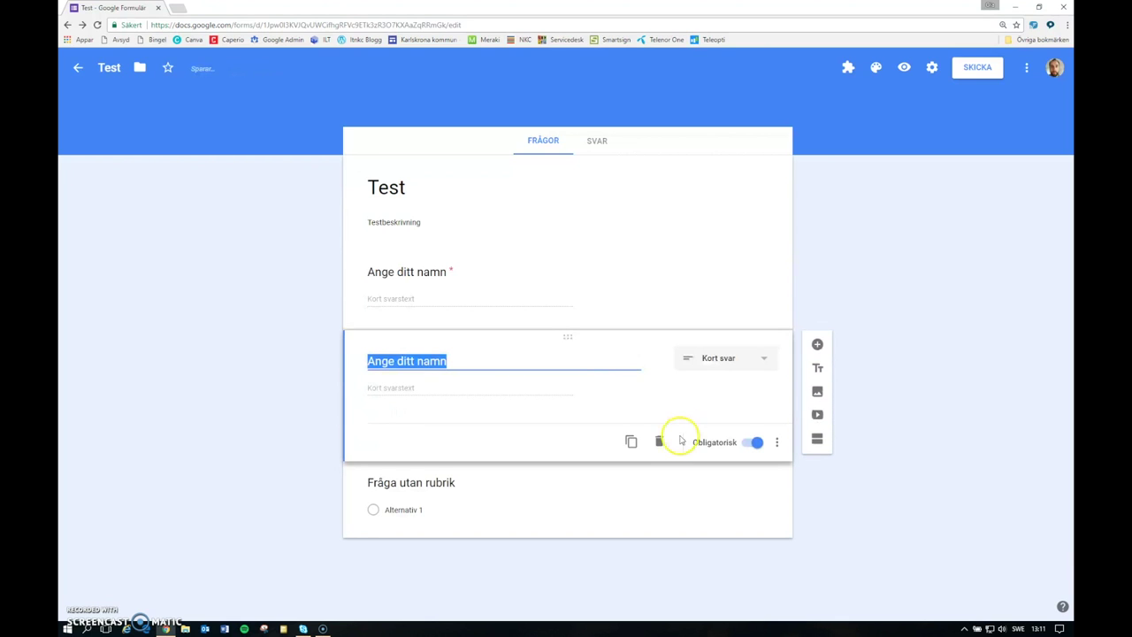
{"action": "left_click", "coordinate": [659, 441]}
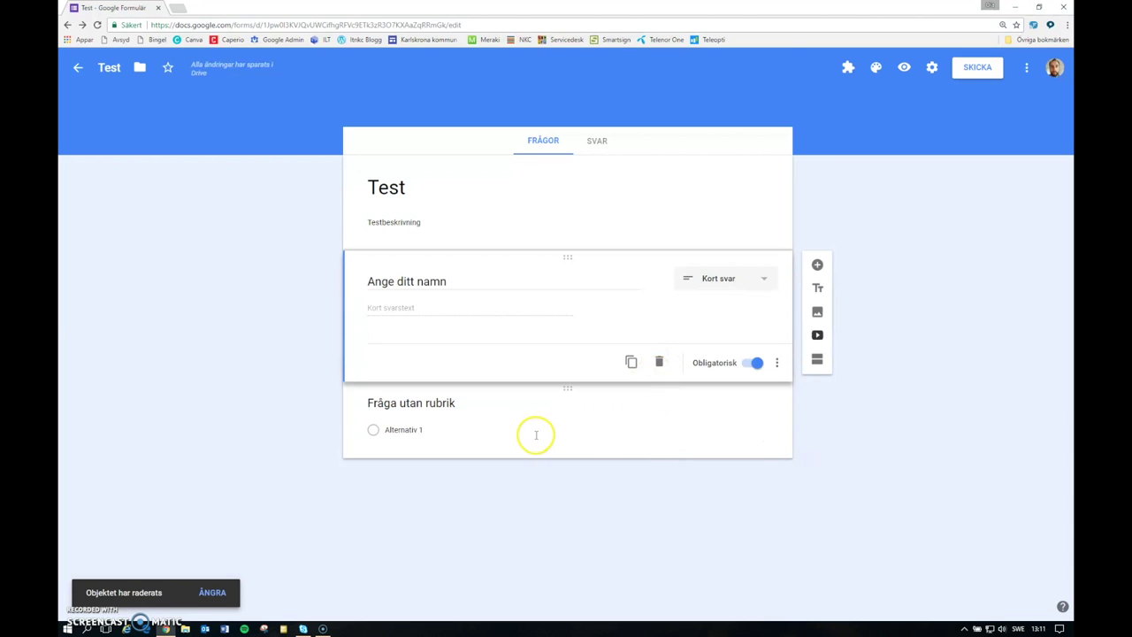
Title the untitled question "Vad tyckte du om detta avsnittet?" and set its type to linear scale (Linjär skala).
{"action": "left_click", "coordinate": [404, 402]}
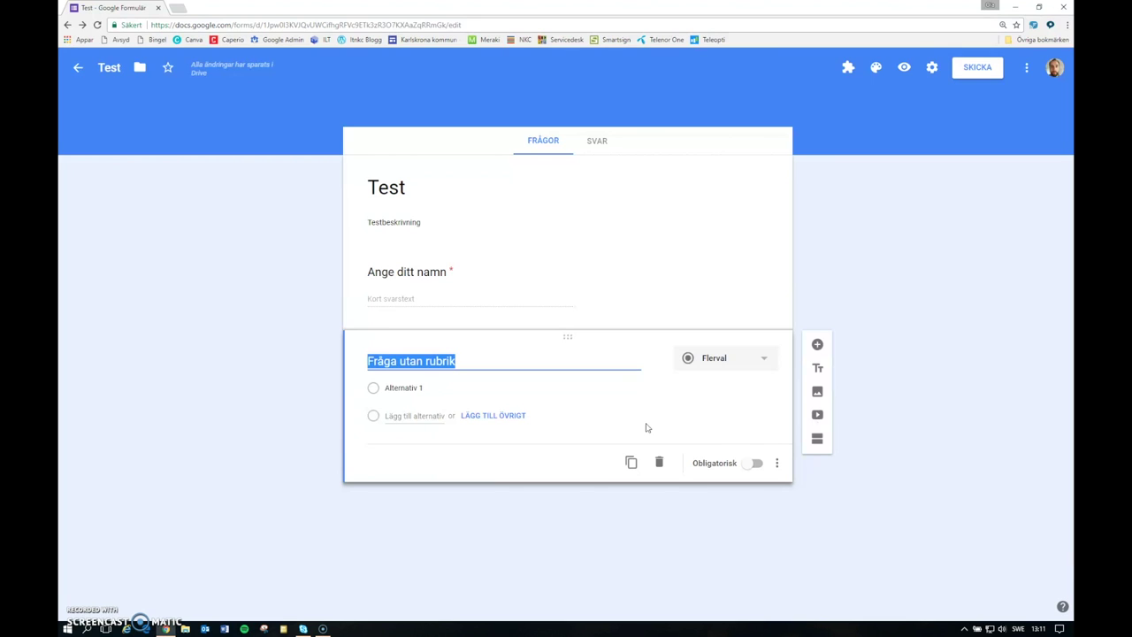
{"action": "type", "text": "V"}
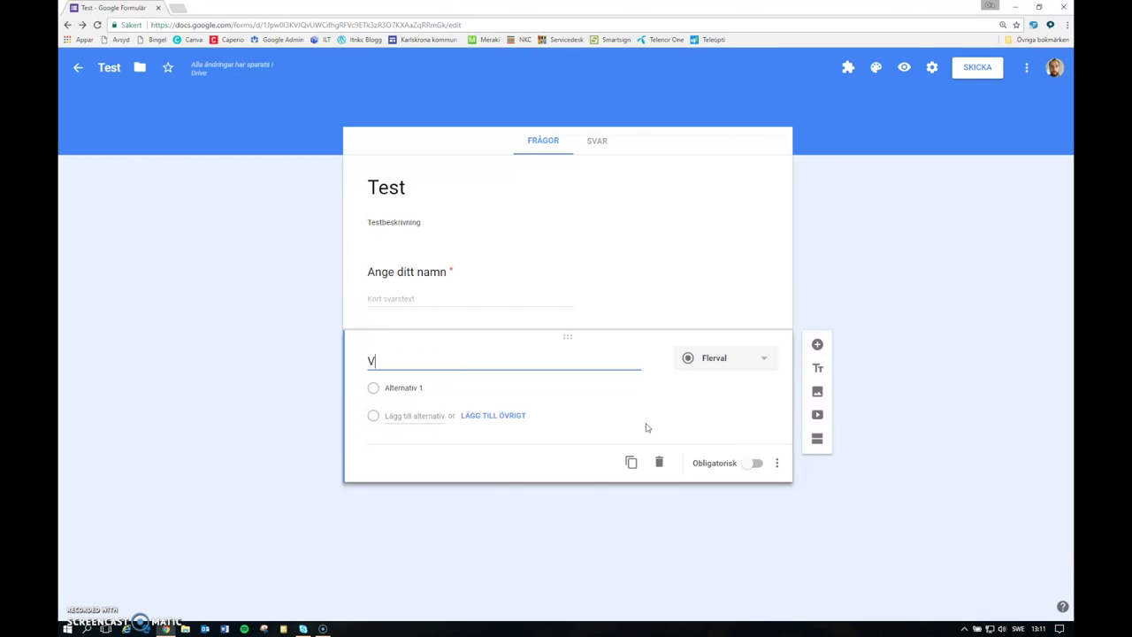
{"action": "type", "text": "ad tyckte du om detta avsnittet?"}
{"action": "left_click", "coordinate": [725, 360]}
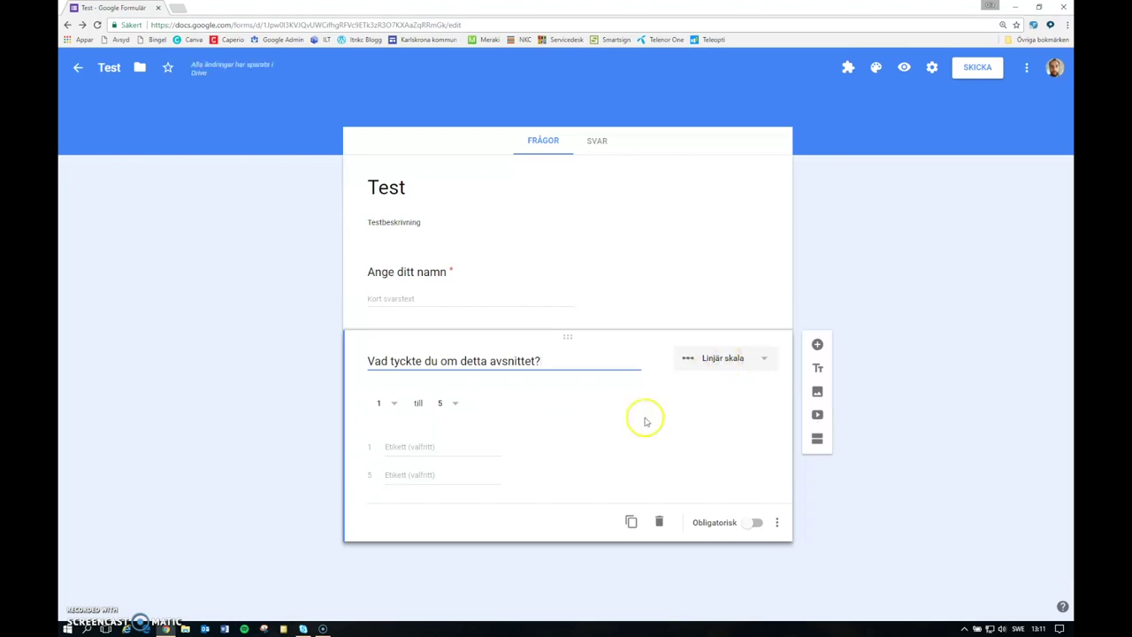
Label value 1 of the linear scale "Inte alls givande" and value 5 "Mycket givande".
{"action": "left_click", "coordinate": [392, 446]}
{"action": "type", "text": "Mycket"}
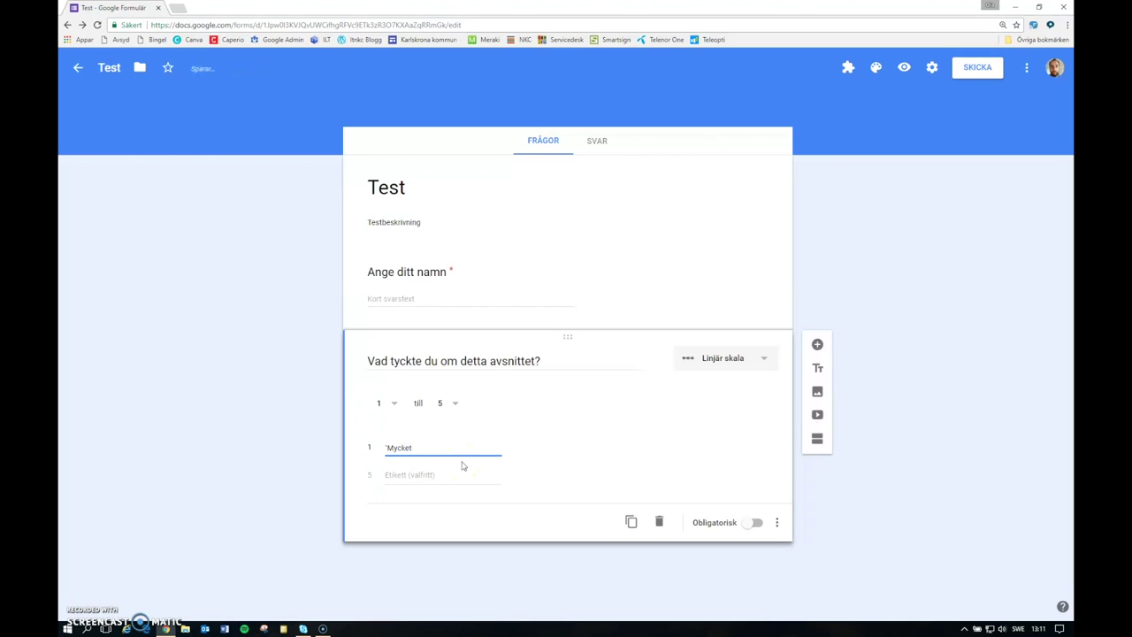
{"action": "key", "text": "BackSpace"}
{"action": "key", "text": "BackSpace"}
{"action": "key", "text": "BackSpace"}
{"action": "key", "text": "BackSpace"}
{"action": "key", "text": "BackSpace"}
{"action": "key", "text": "BackSpace"}
{"action": "key", "text": "BackSpace"}
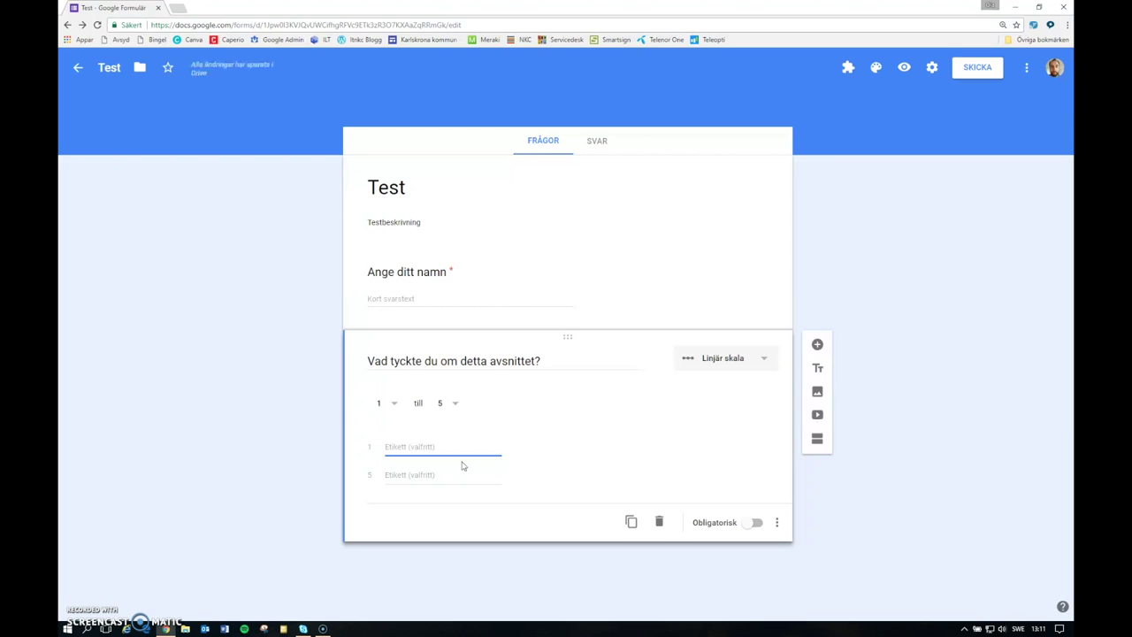
{"action": "type", "text": "Inte alls givande"}
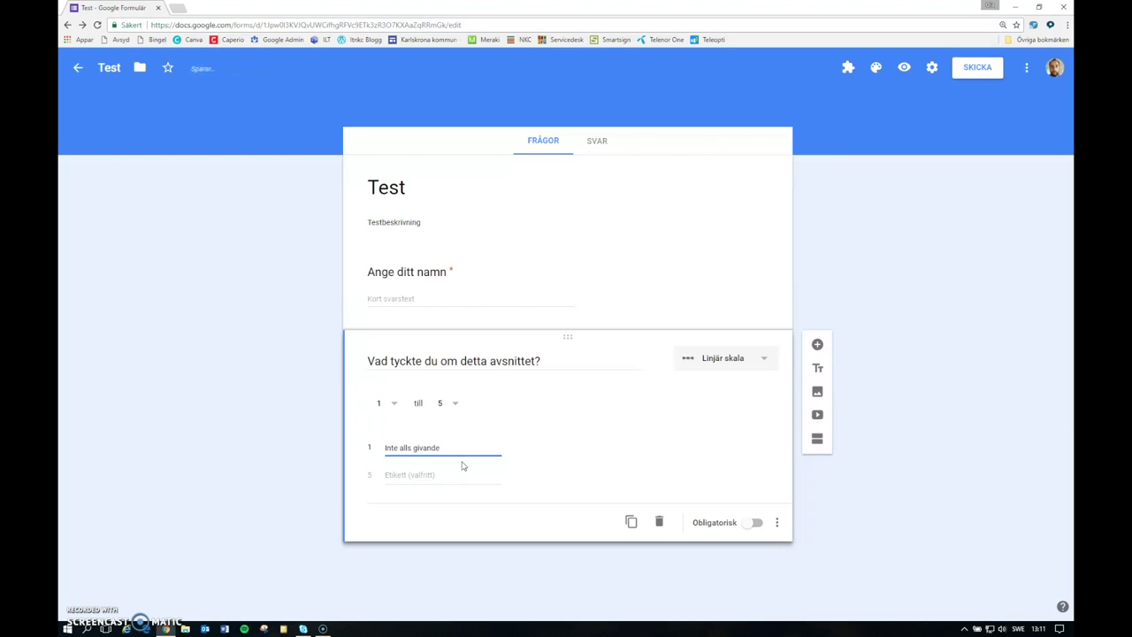
{"action": "left_click", "coordinate": [443, 473]}
{"action": "type", "text": "Mycket givand"}
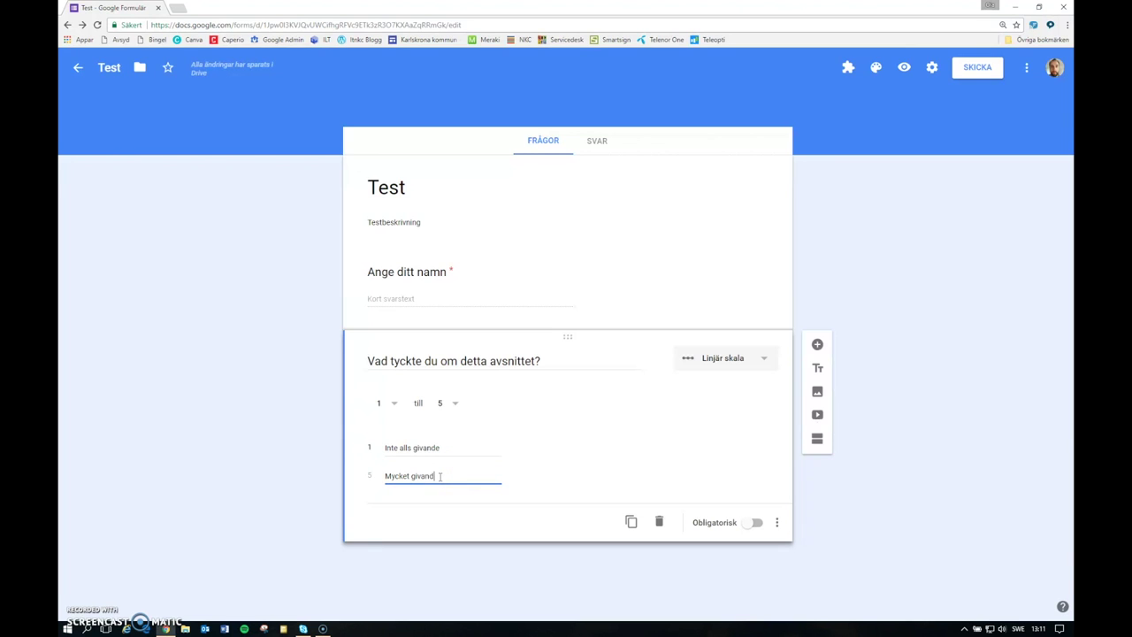
{"action": "left_click", "coordinate": [924, 439]}
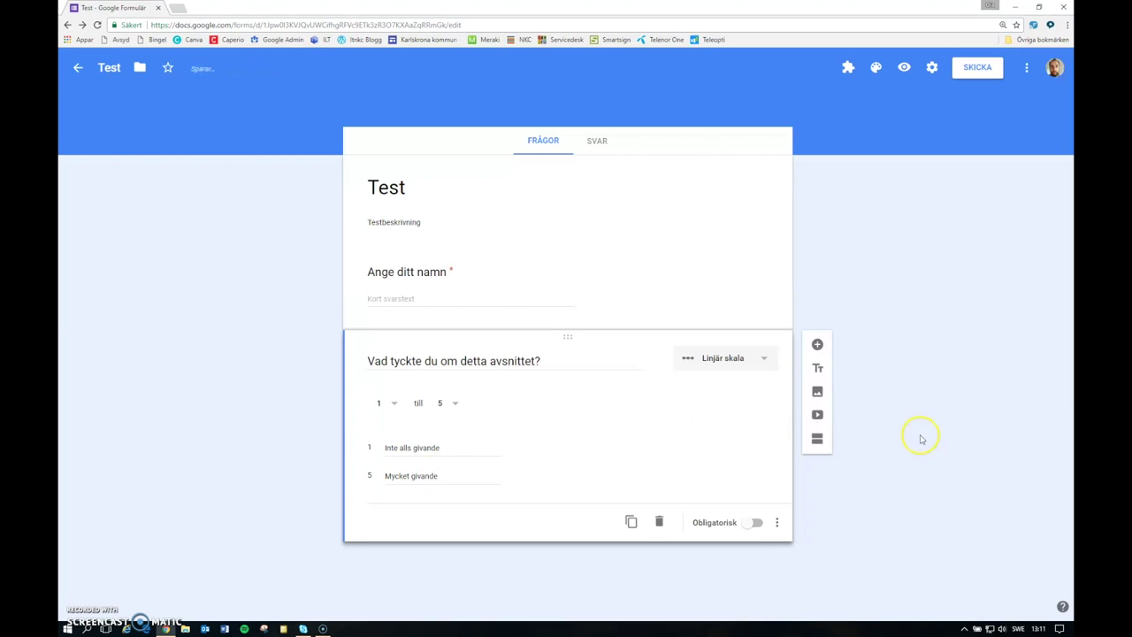
Preview the form, try choosing 3 on the linear scale, and close the preview without submitting.
{"action": "left_click", "coordinate": [905, 68]}
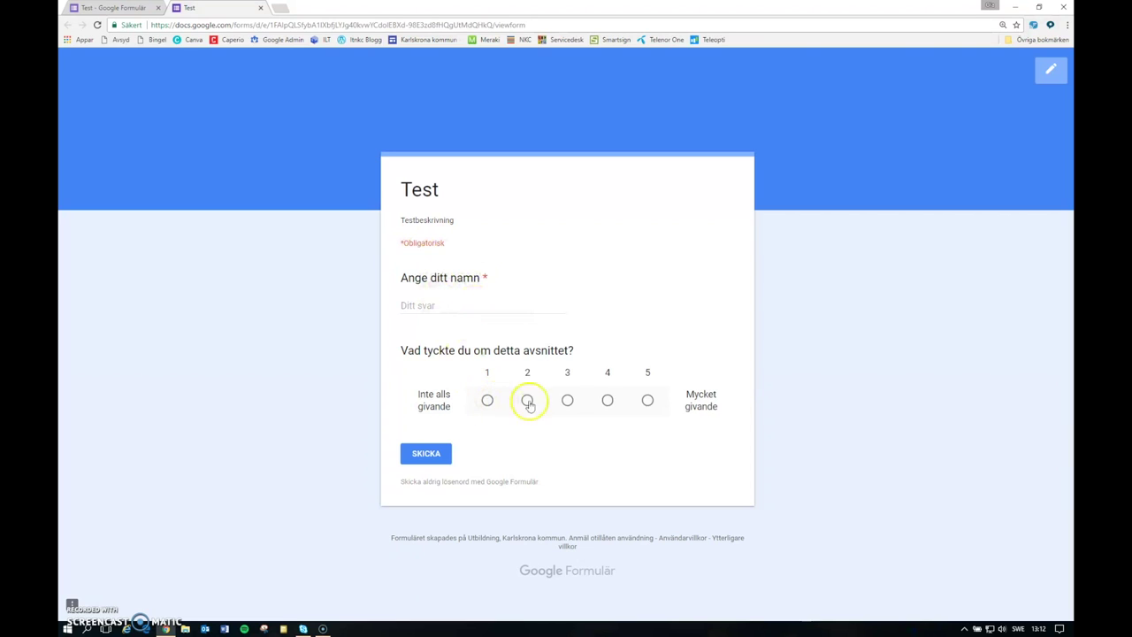
{"action": "left_click", "coordinate": [567, 400]}
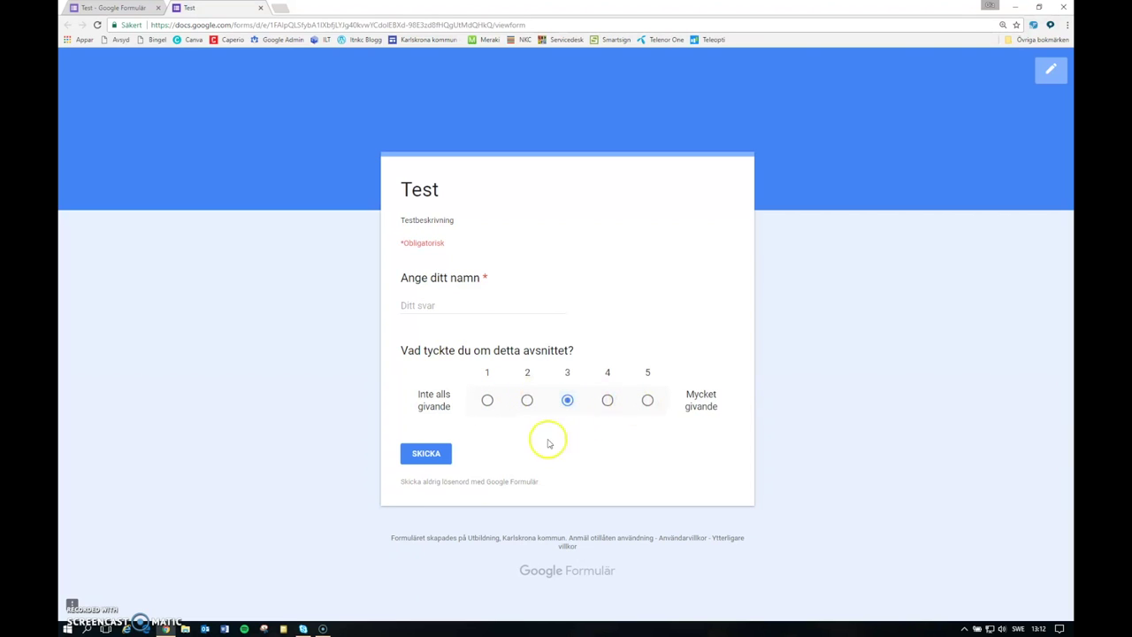
{"action": "left_click", "coordinate": [261, 8]}
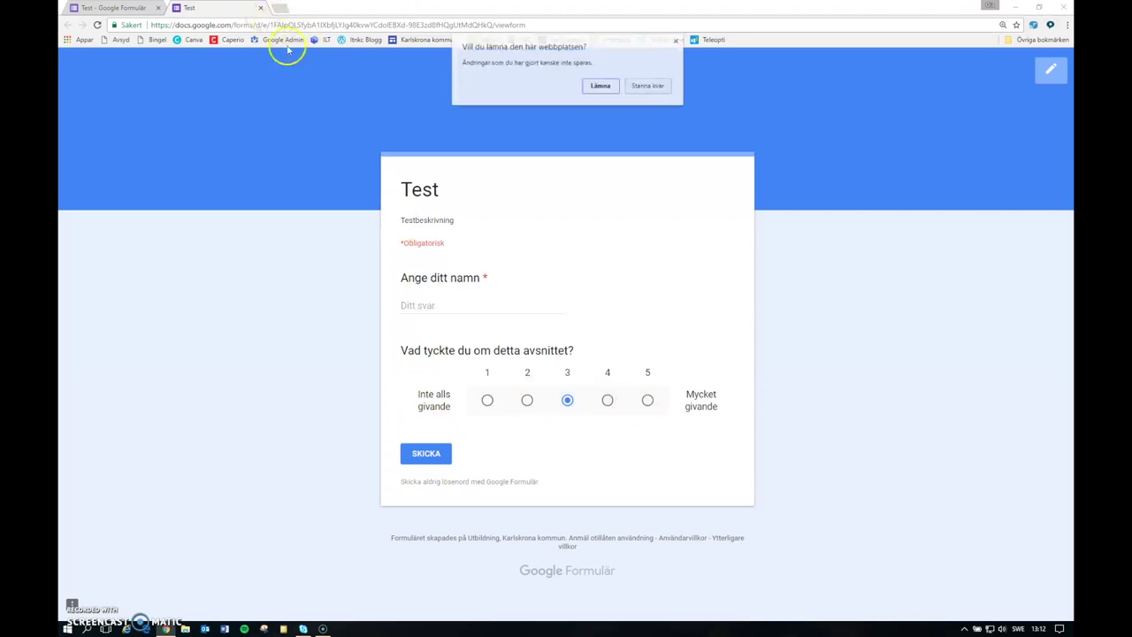
{"action": "left_click", "coordinate": [609, 88]}
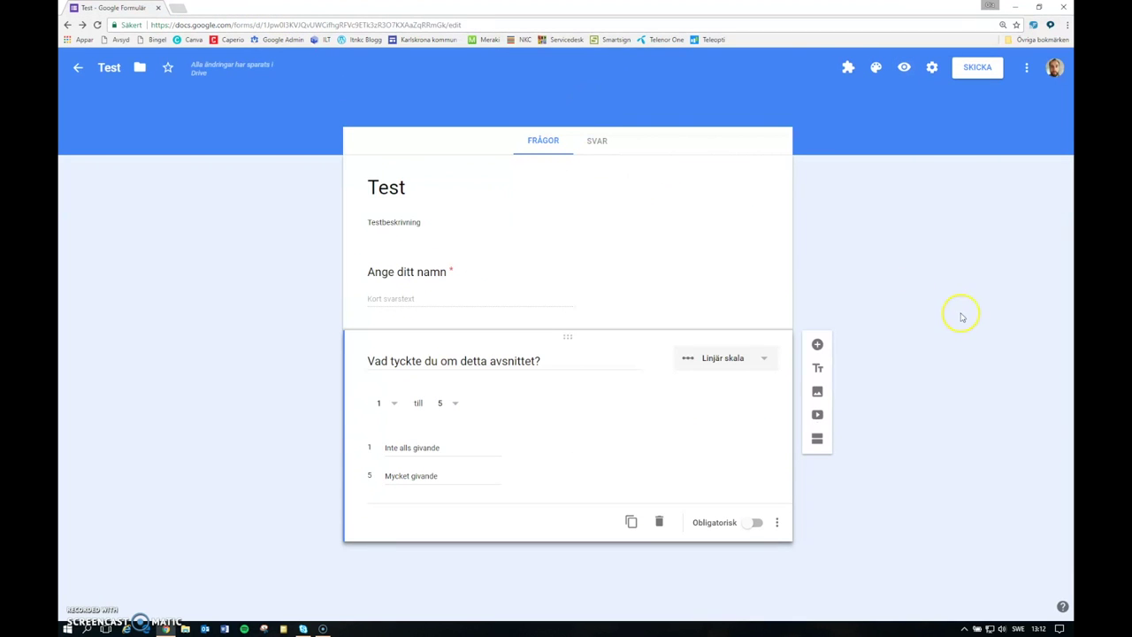
{"action": "left_click", "coordinate": [747, 527]}
In the form settings, try out e-mail address collection and turn off the restriction to users at Utbildning, Karlskrona kommun.
{"action": "left_click", "coordinate": [932, 69]}
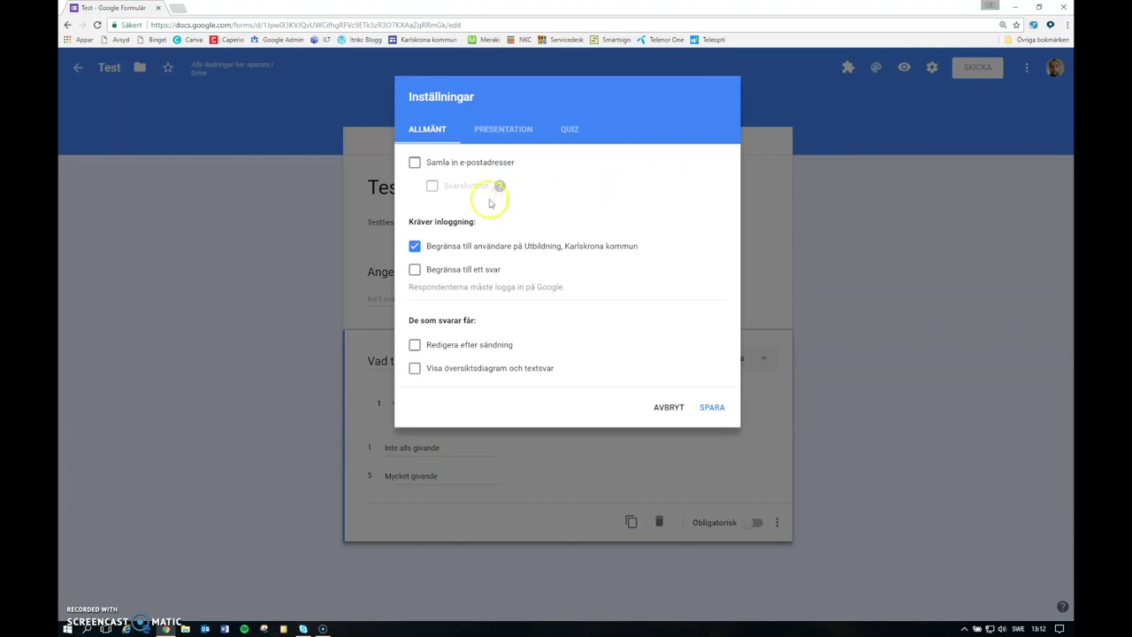
{"action": "left_click", "coordinate": [414, 164]}
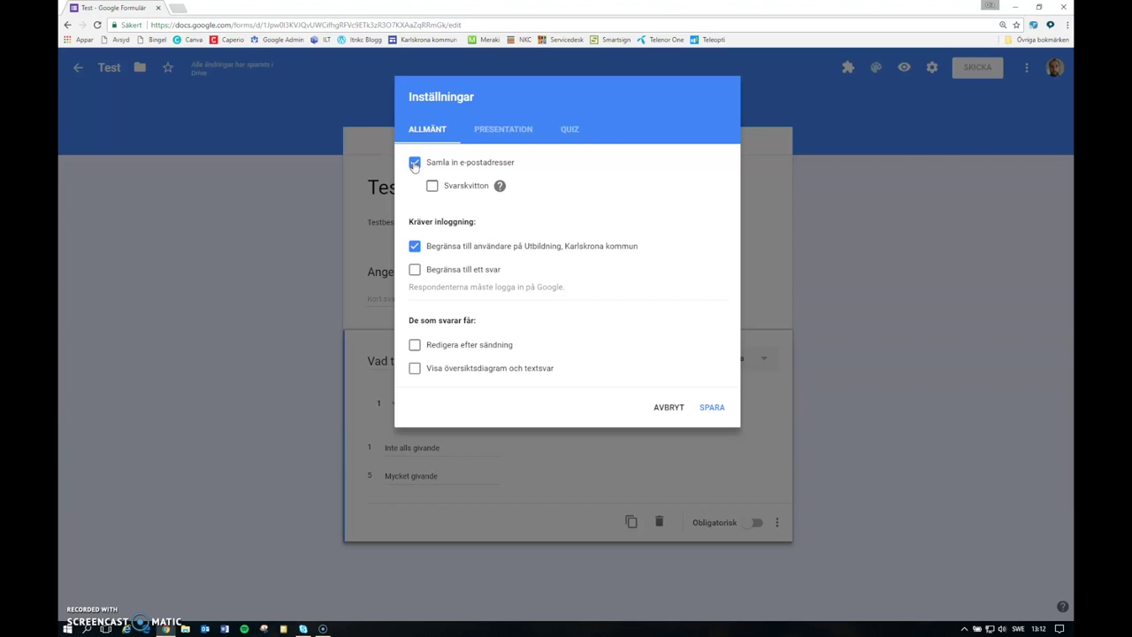
{"action": "left_click", "coordinate": [414, 247]}
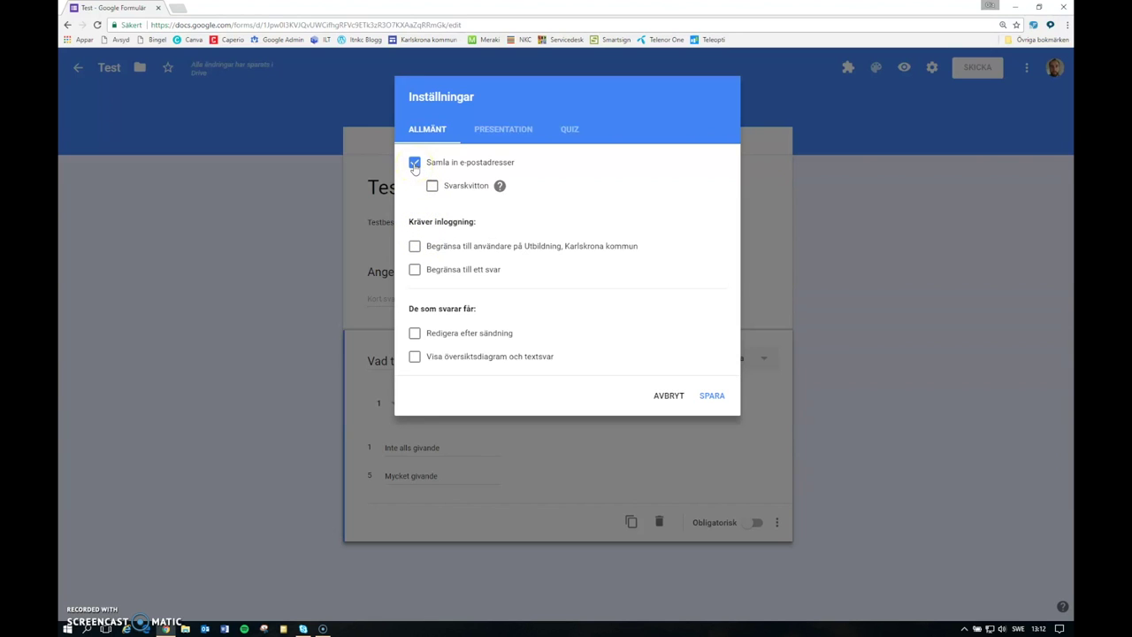
{"action": "left_click", "coordinate": [413, 165]}
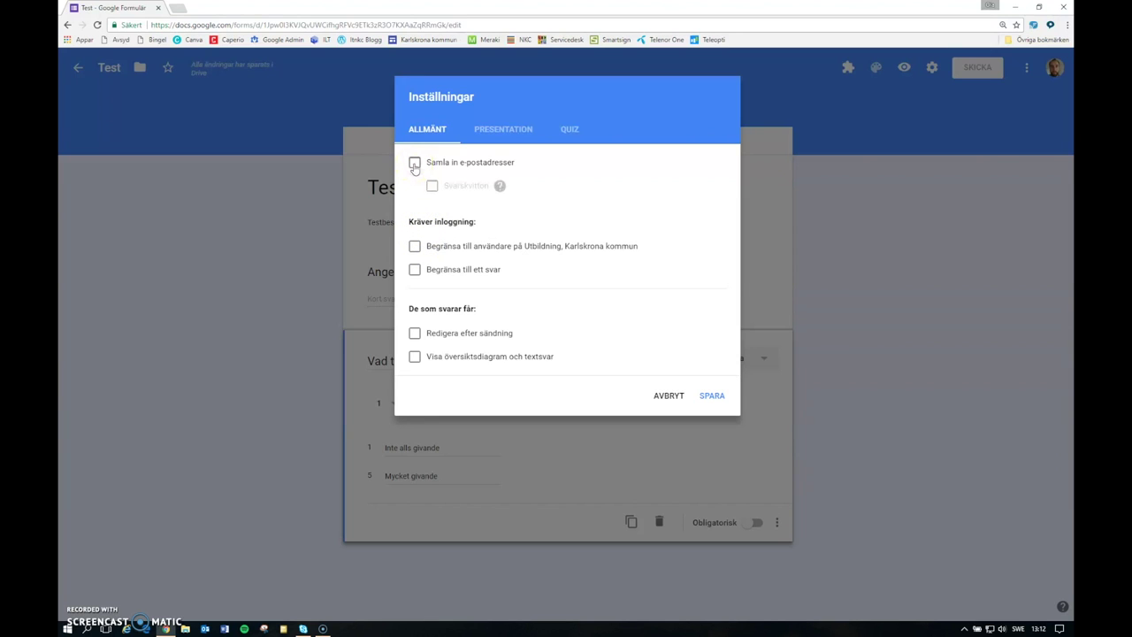
{"action": "left_click", "coordinate": [415, 248]}
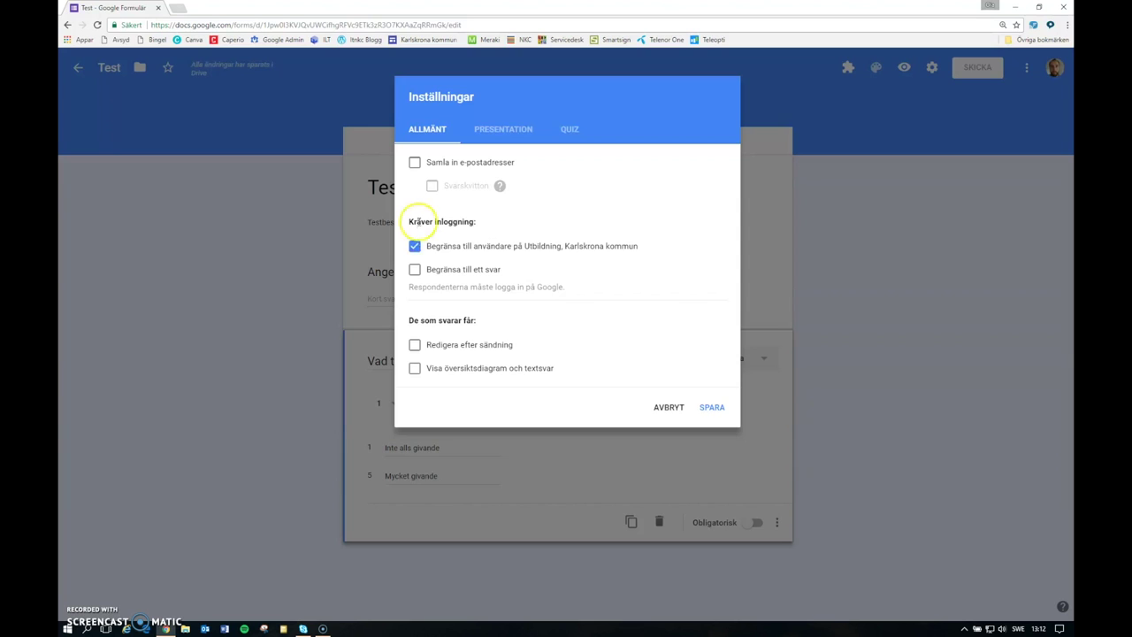
{"action": "left_click", "coordinate": [415, 247]}
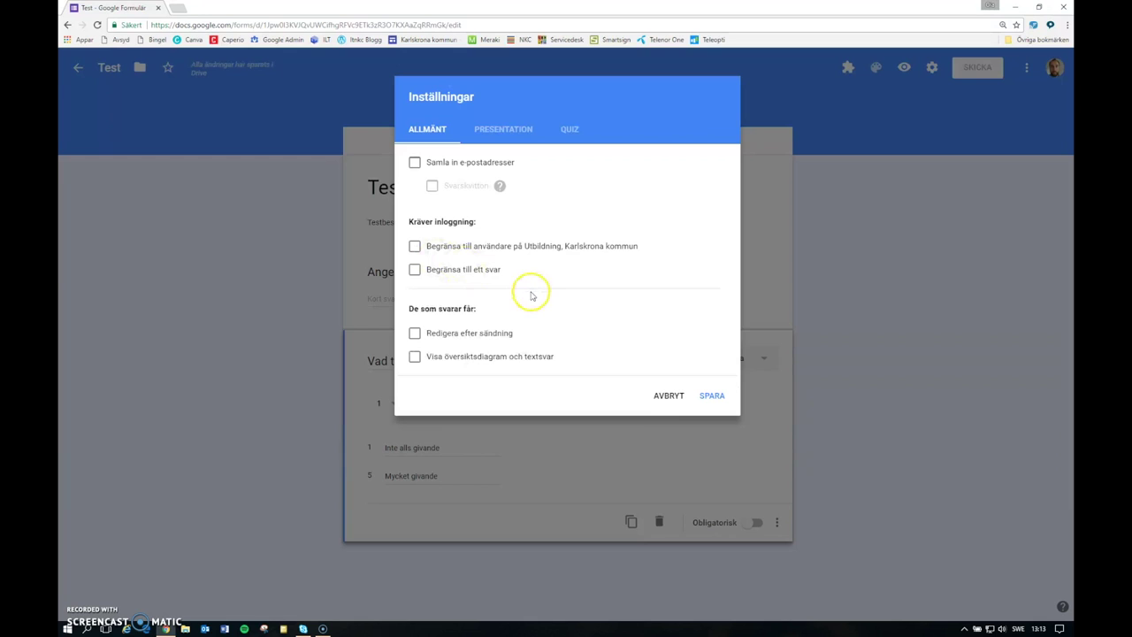
Try the limit to one response (Begränsa till ett svar) and clear it again.
{"action": "left_click", "coordinate": [415, 270]}
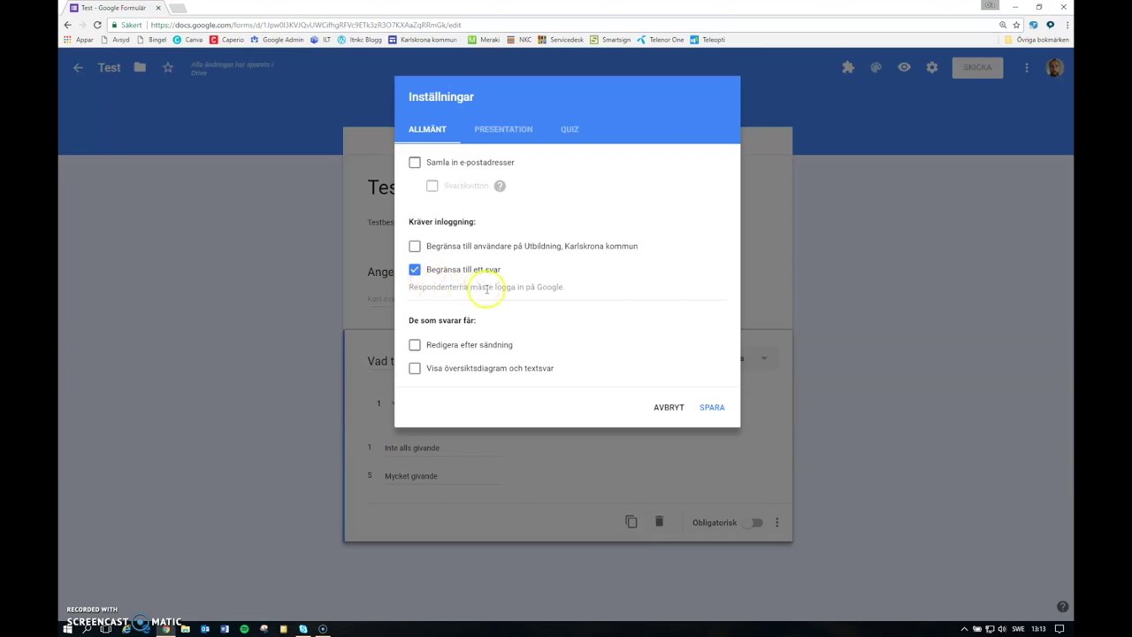
{"action": "left_click", "coordinate": [415, 269]}
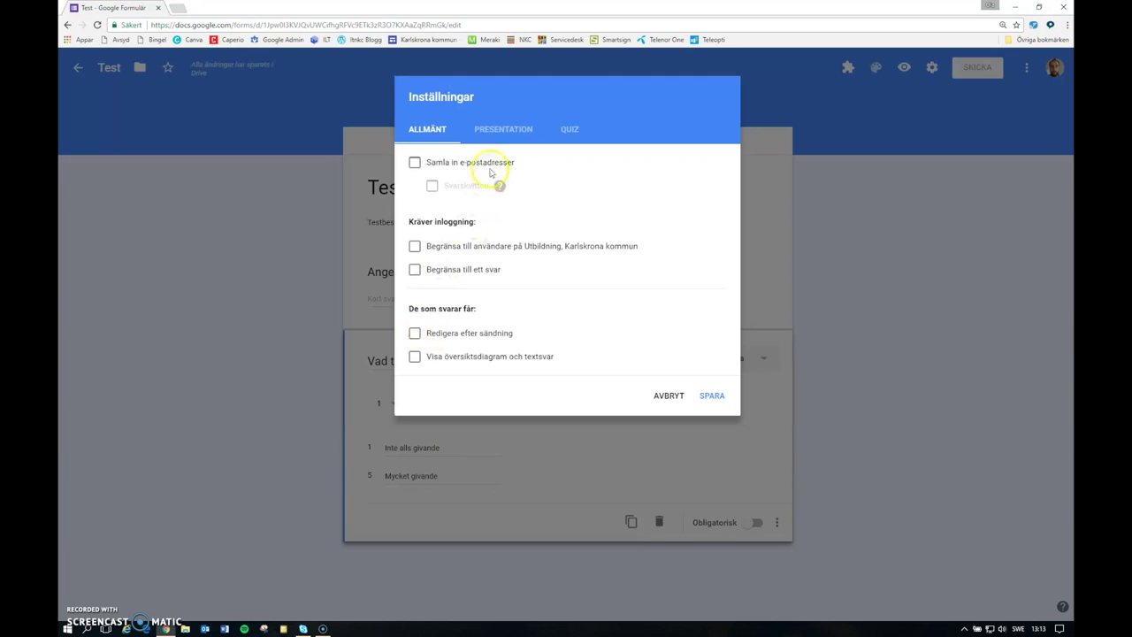
Enter "Tack för ditt svar!" as the confirmation message in the form's presentation settings.
{"action": "left_click", "coordinate": [503, 133]}
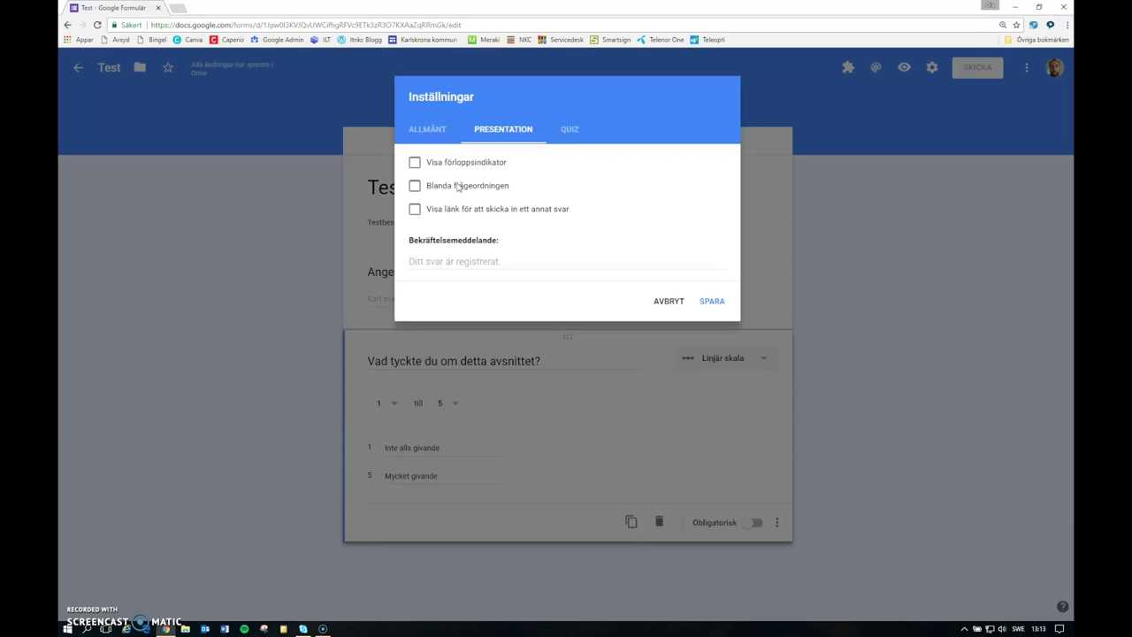
{"action": "left_click", "coordinate": [428, 261]}
{"action": "type", "text": "Tack för ditt svar!"}
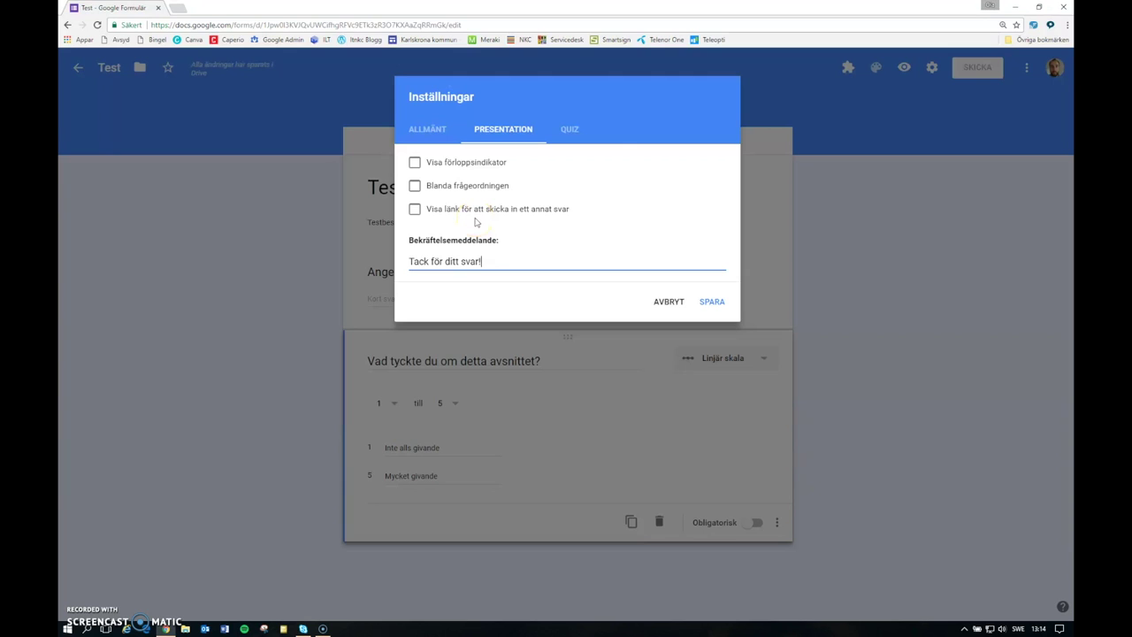
Make the form a quiz, hide Missade frågor, Korrekta svar and Punktvärden from respondents, and save the settings.
{"action": "left_click", "coordinate": [570, 130]}
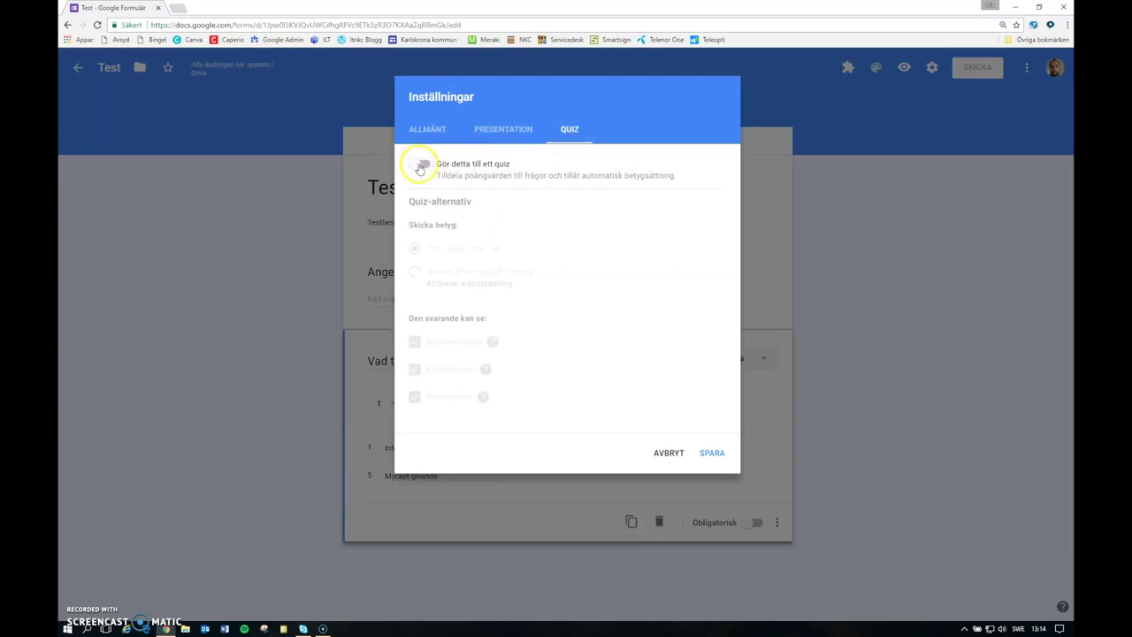
{"action": "left_click", "coordinate": [421, 167]}
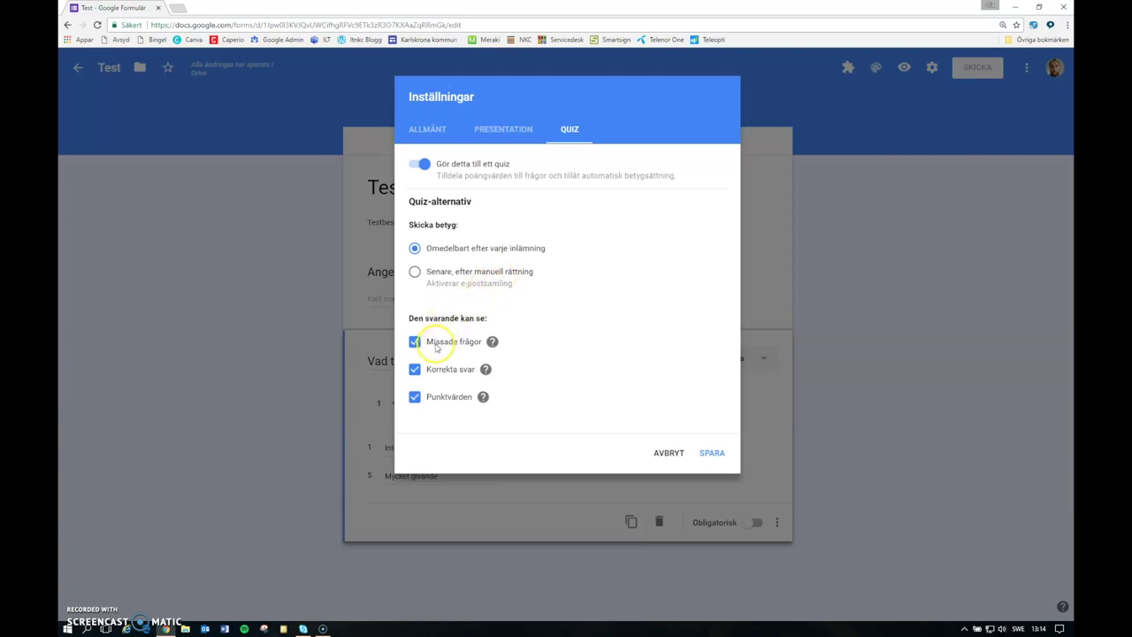
{"action": "left_click", "coordinate": [414, 369]}
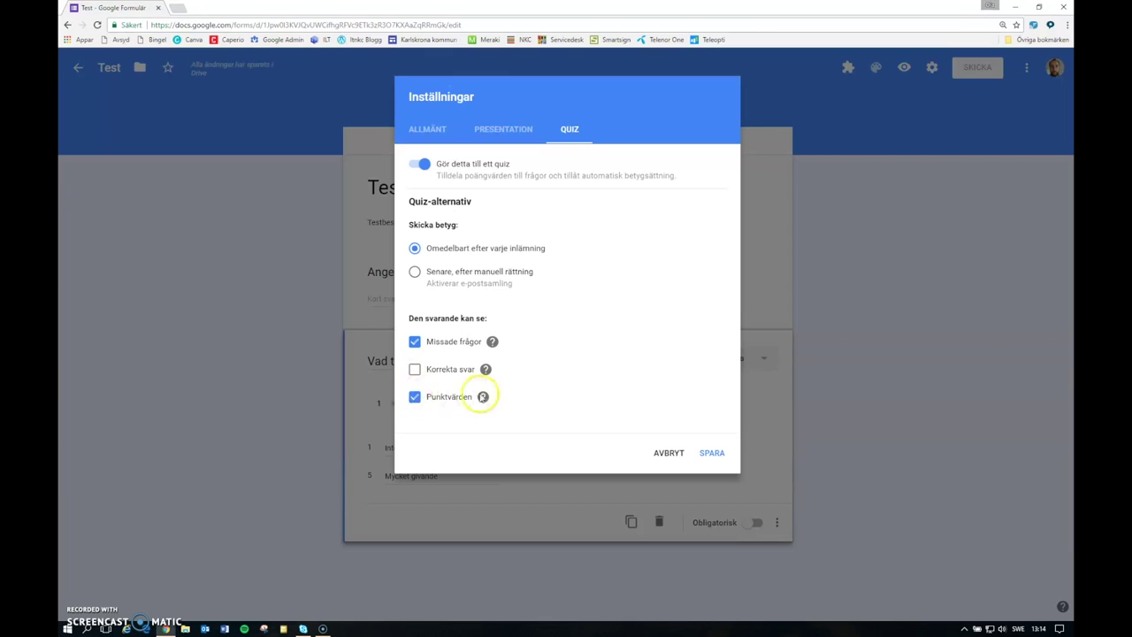
{"action": "mouse_move", "coordinate": [484, 399]}
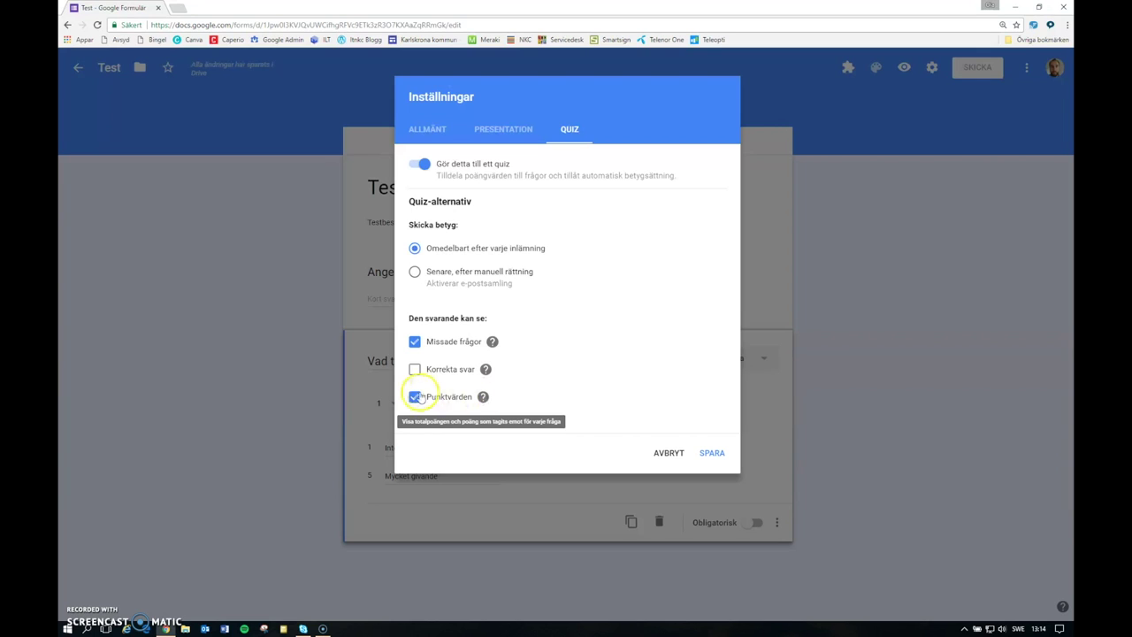
{"action": "left_click", "coordinate": [415, 396]}
{"action": "left_click", "coordinate": [415, 341]}
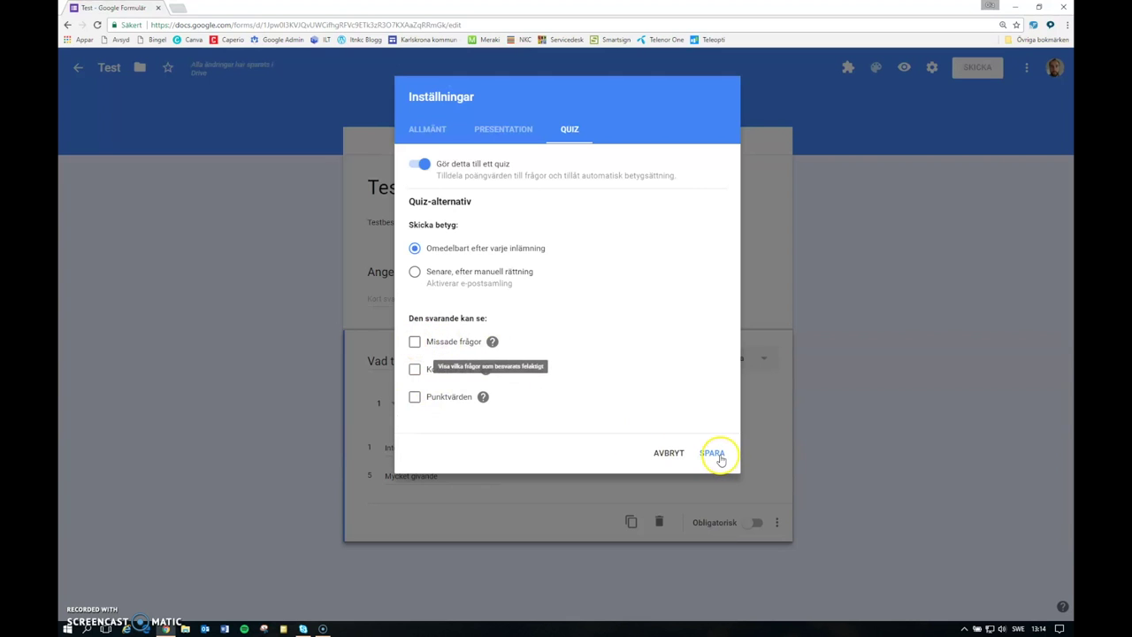
{"action": "left_click", "coordinate": [721, 459]}
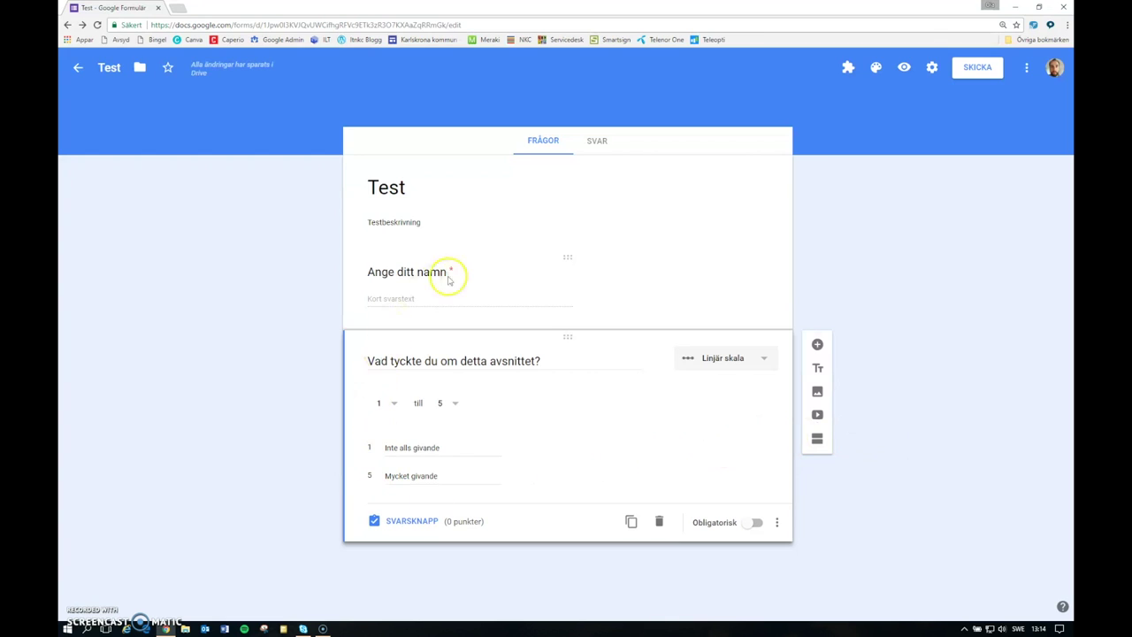
Examine the answer key options of the "Ange ditt namn" question and return to editing the question.
{"action": "left_click", "coordinate": [605, 291]}
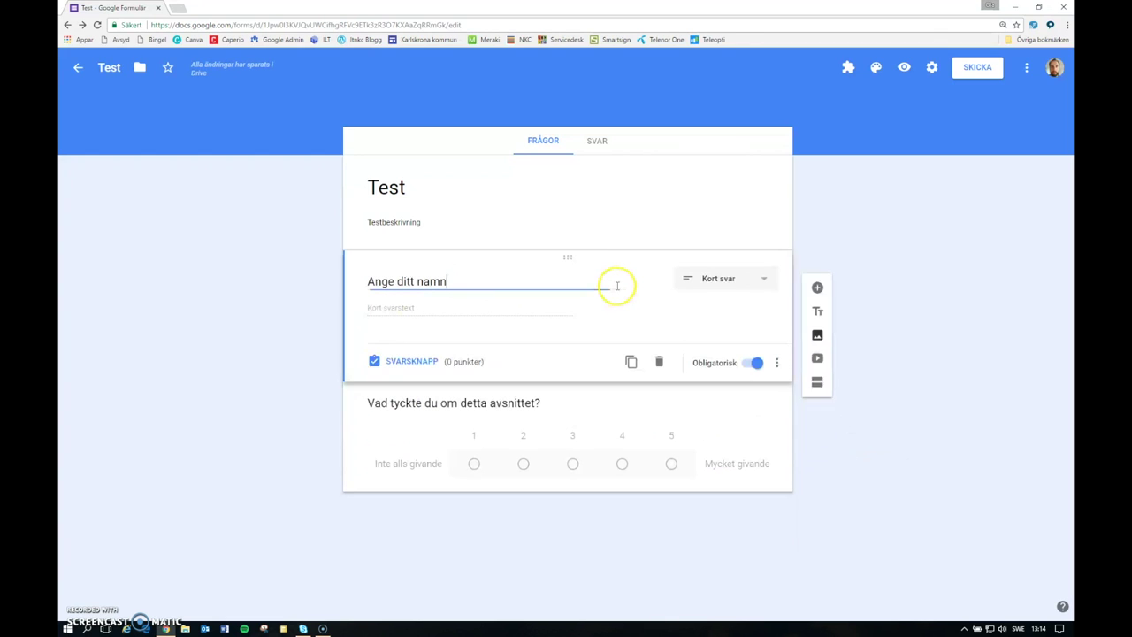
{"action": "left_click", "coordinate": [376, 363]}
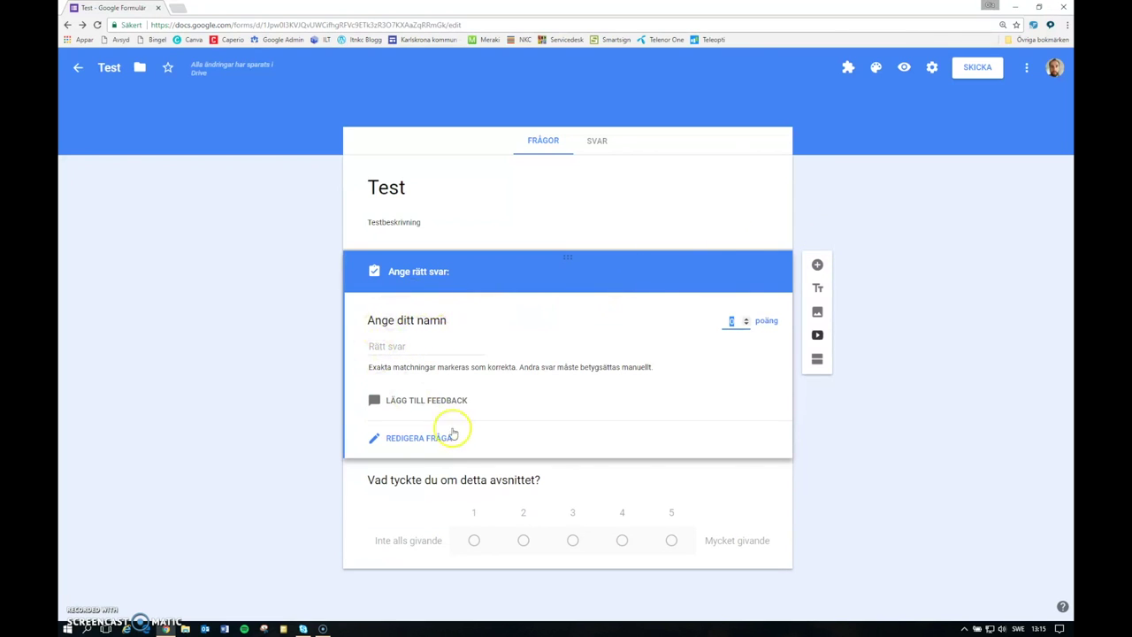
{"action": "left_click", "coordinate": [257, 339]}
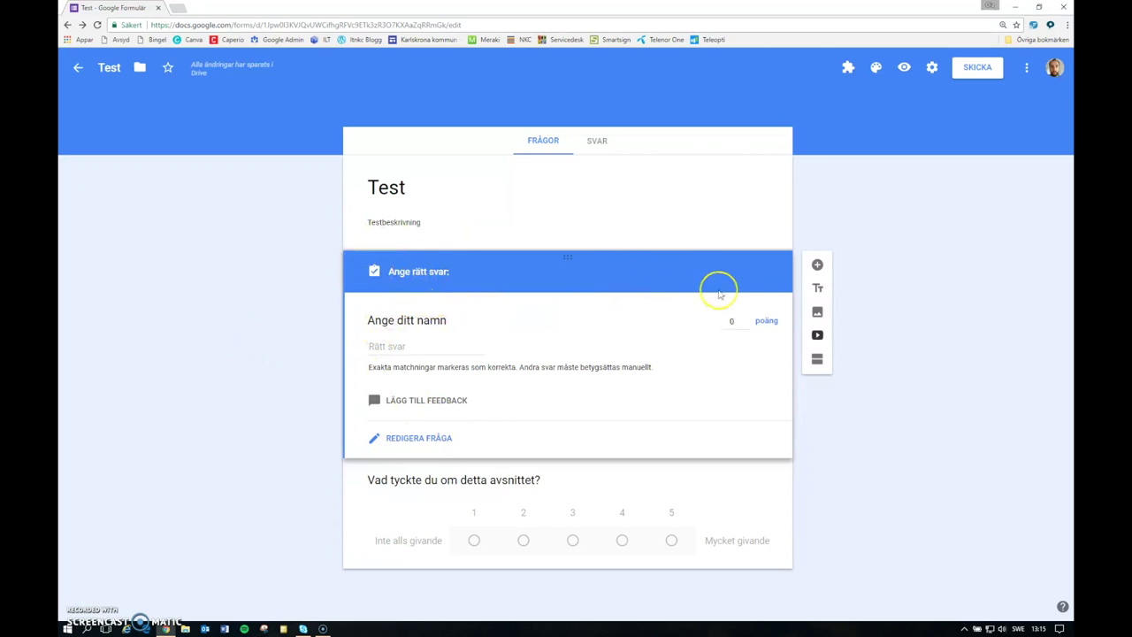
{"action": "left_click", "coordinate": [449, 437]}
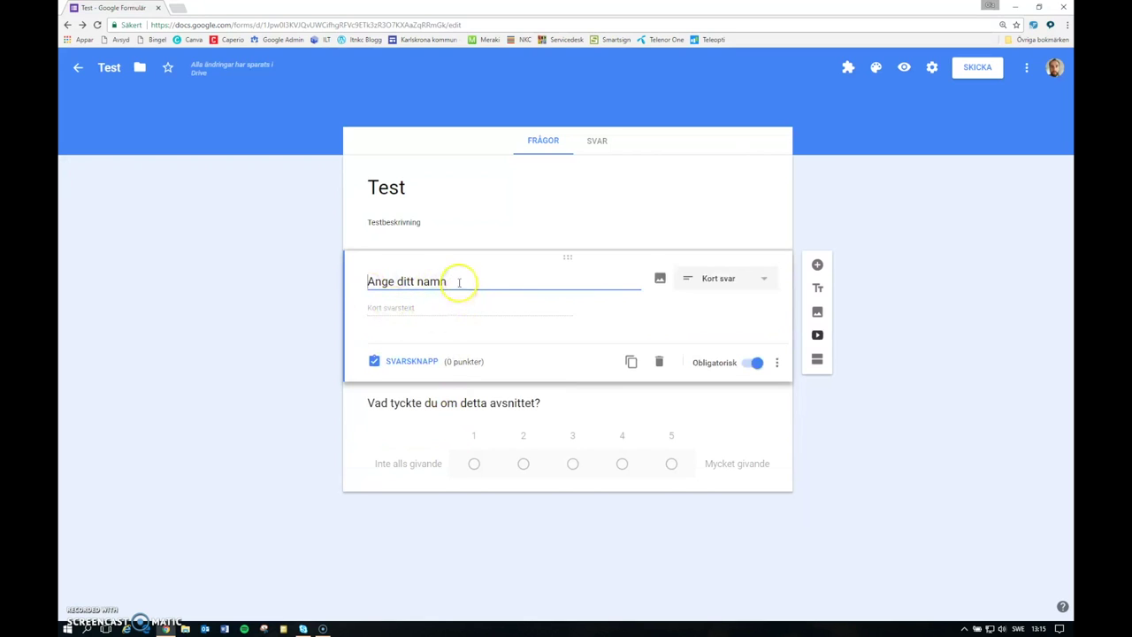
Replace the first question's text with "Vilken är den största planeten i vårt solsystem?" and make it a Flerval question.
{"action": "left_click_drag", "start_coordinate": [460, 281], "coordinate": [355, 278]}
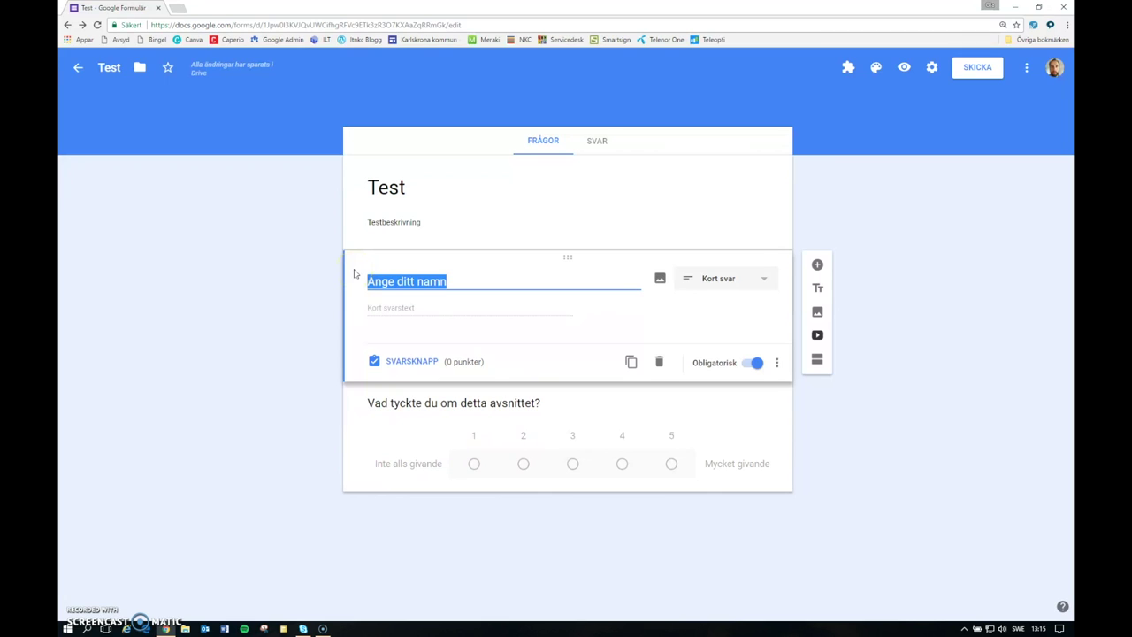
{"action": "type", "text": "Vilken är den störs"}
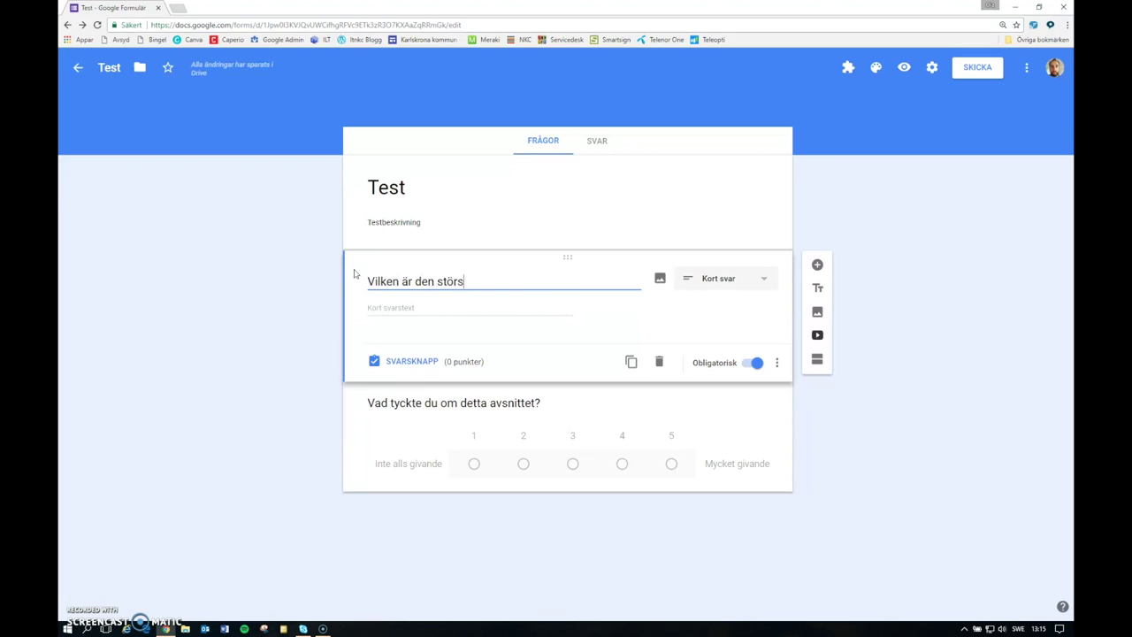
{"action": "type", "text": "ta planeten i vår"}
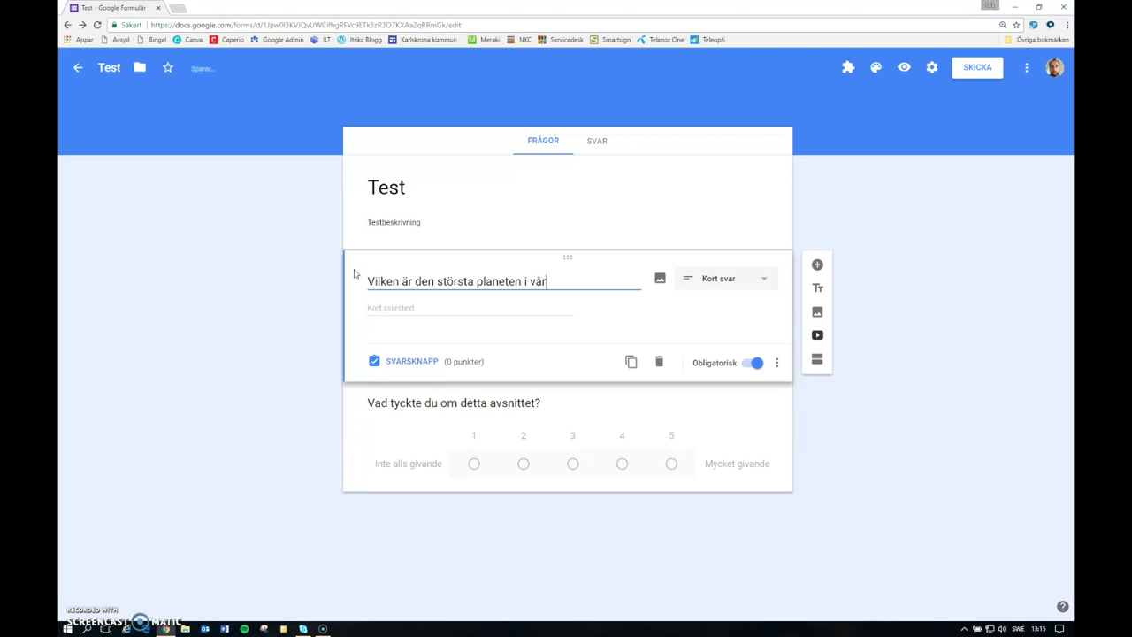
{"action": "type", "text": "t solsystem?"}
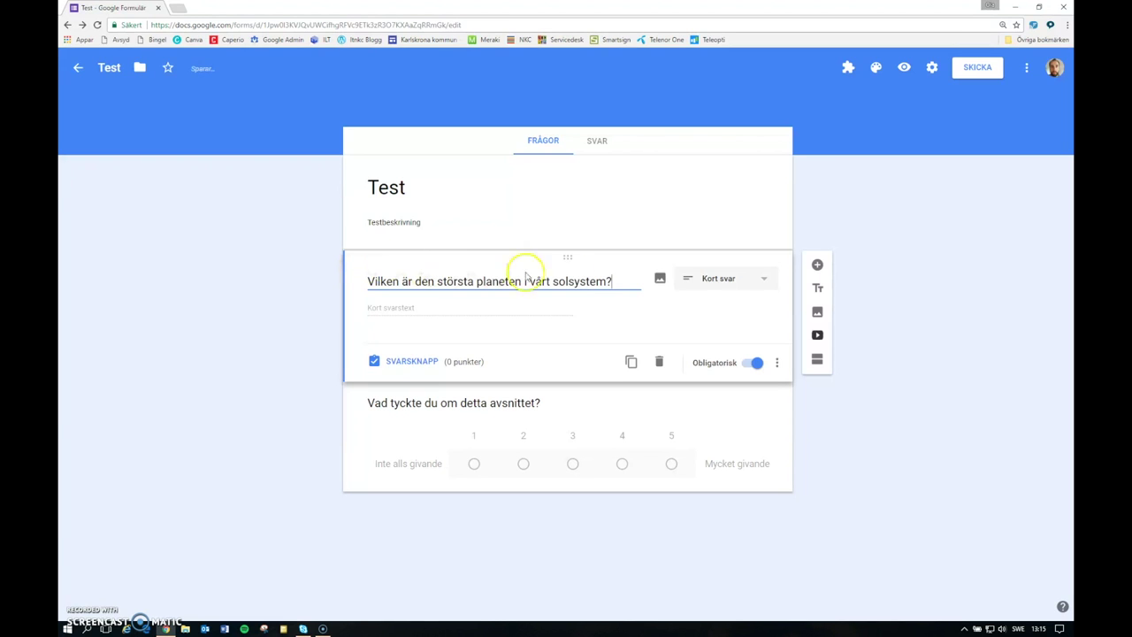
{"action": "left_click", "coordinate": [730, 279]}
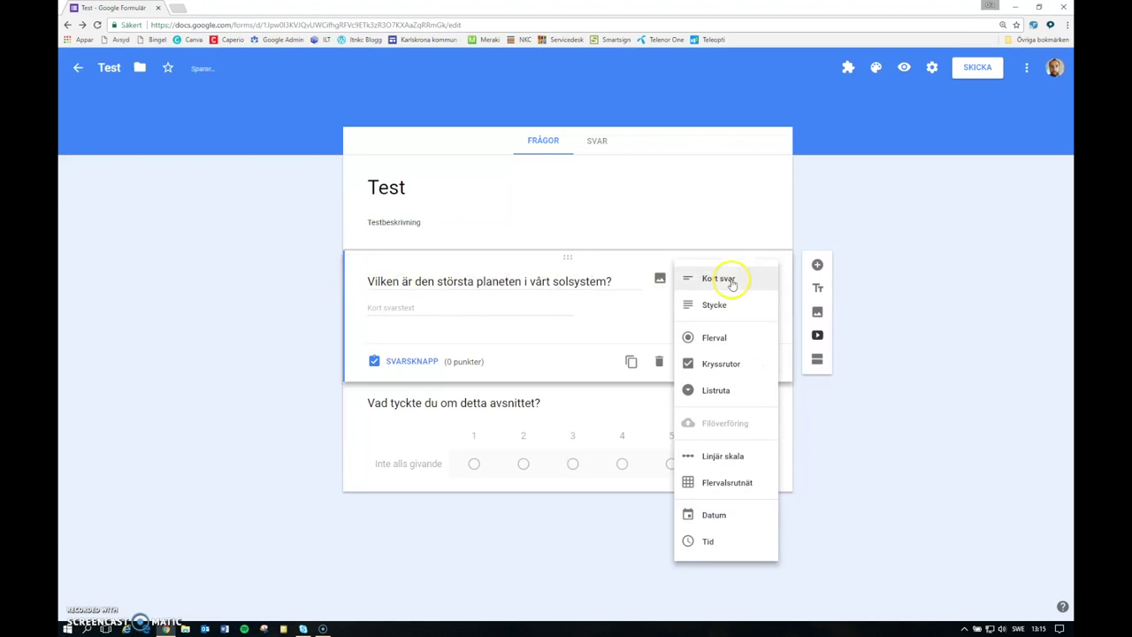
{"action": "left_click", "coordinate": [731, 339]}
Enter Jorden, Neptunus, Saturnus and Jupiter as the answer options of the largest-planet question.
{"action": "left_click", "coordinate": [403, 309]}
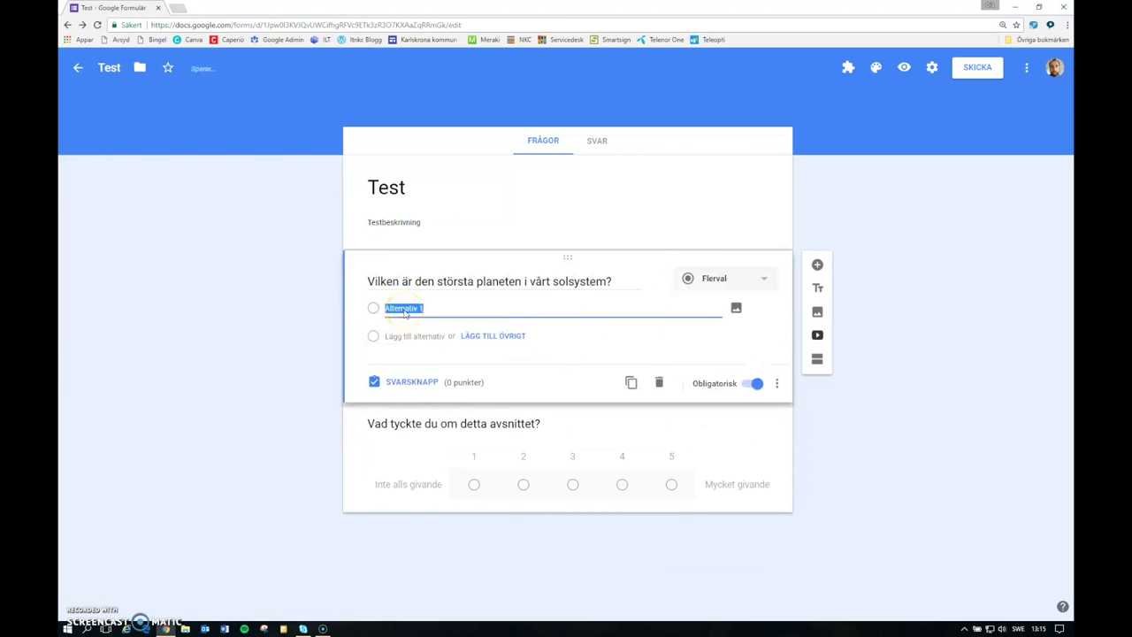
{"action": "type", "text": "Jorden"}
{"action": "key", "text": "Tab"}
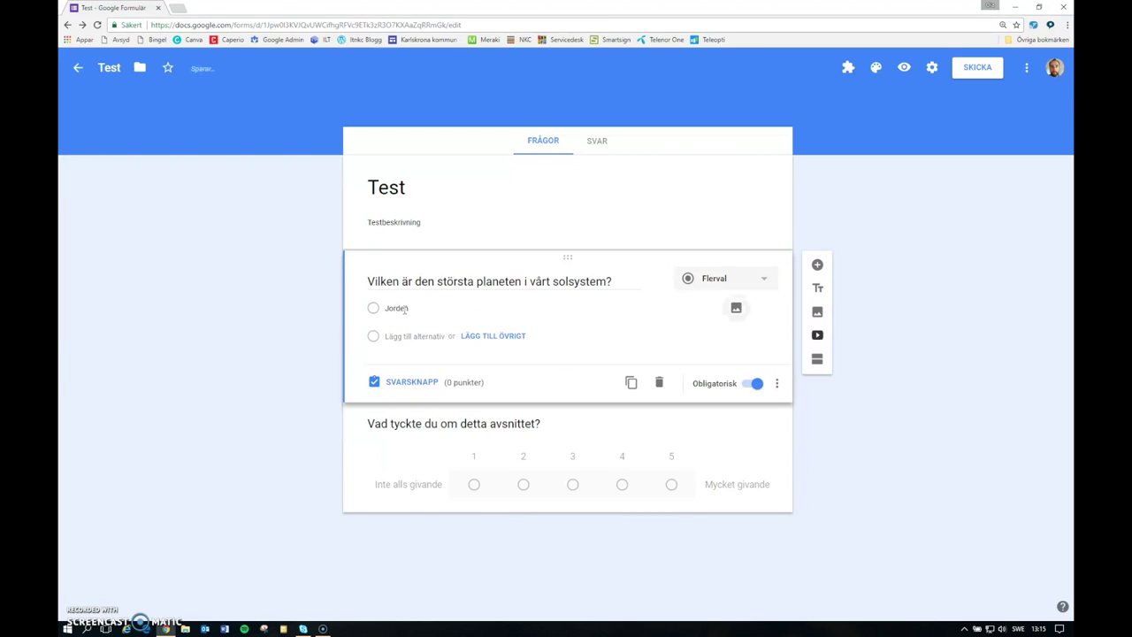
{"action": "left_click", "coordinate": [408, 336]}
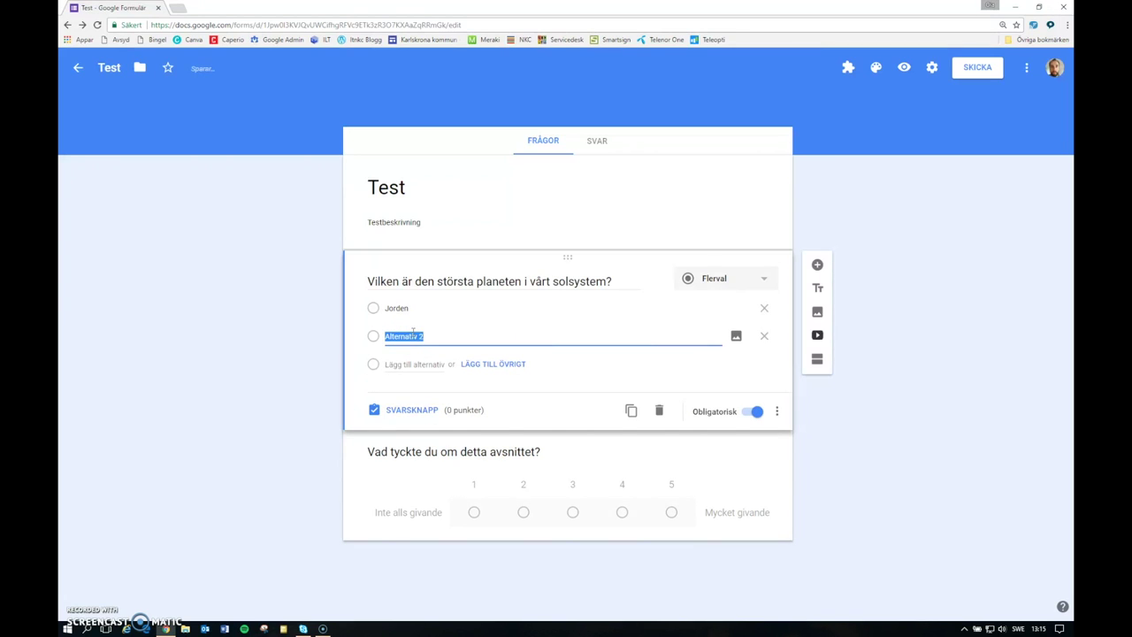
{"action": "type", "text": "Neptunus"}
{"action": "key", "text": "Return"}
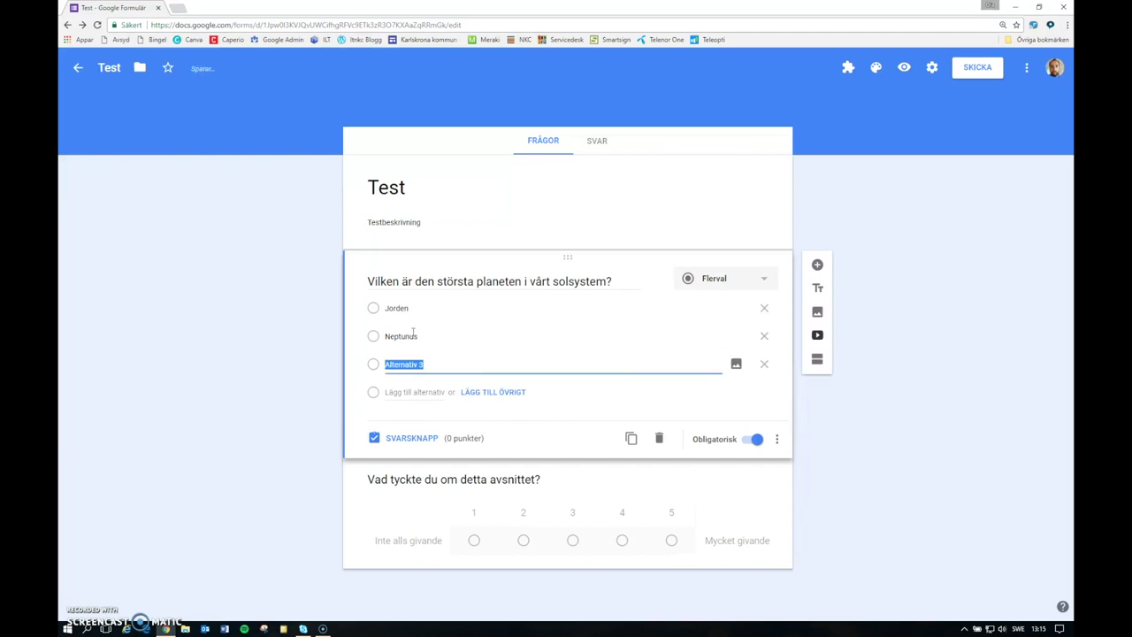
{"action": "type", "text": "Saturnus"}
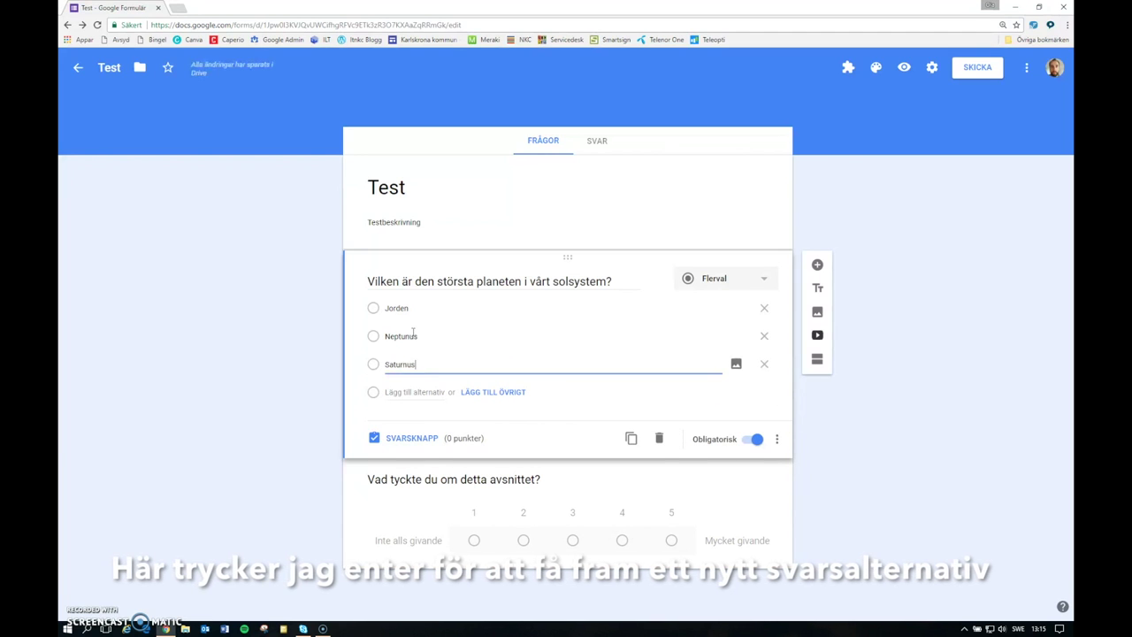
{"action": "key", "text": "Return"}
{"action": "type", "text": "Ju"}
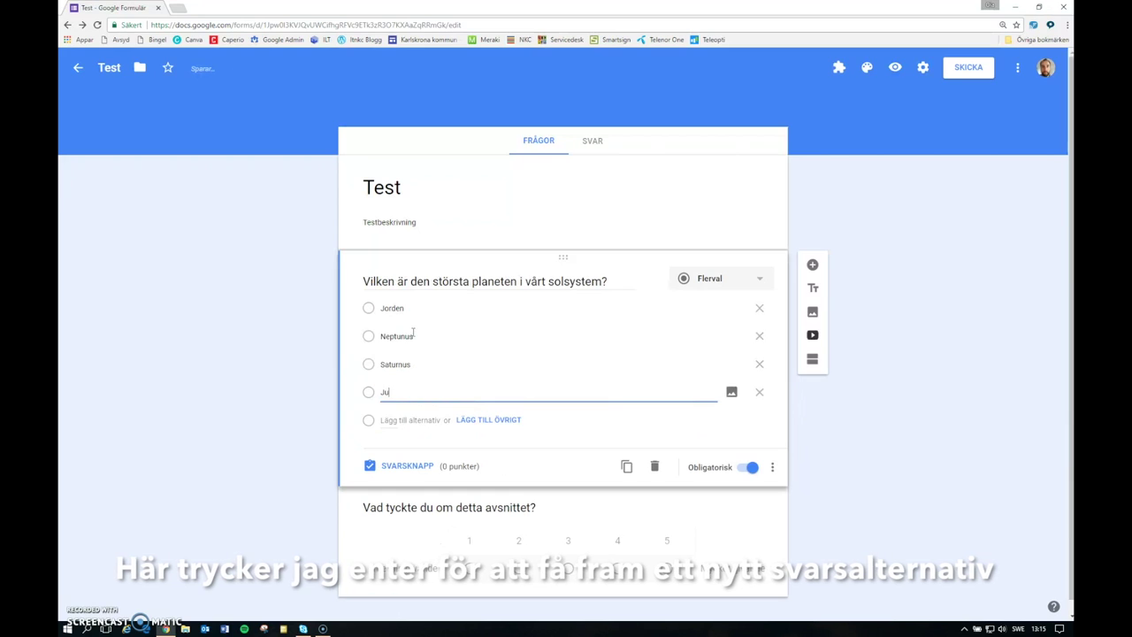
{"action": "type", "text": "piter"}
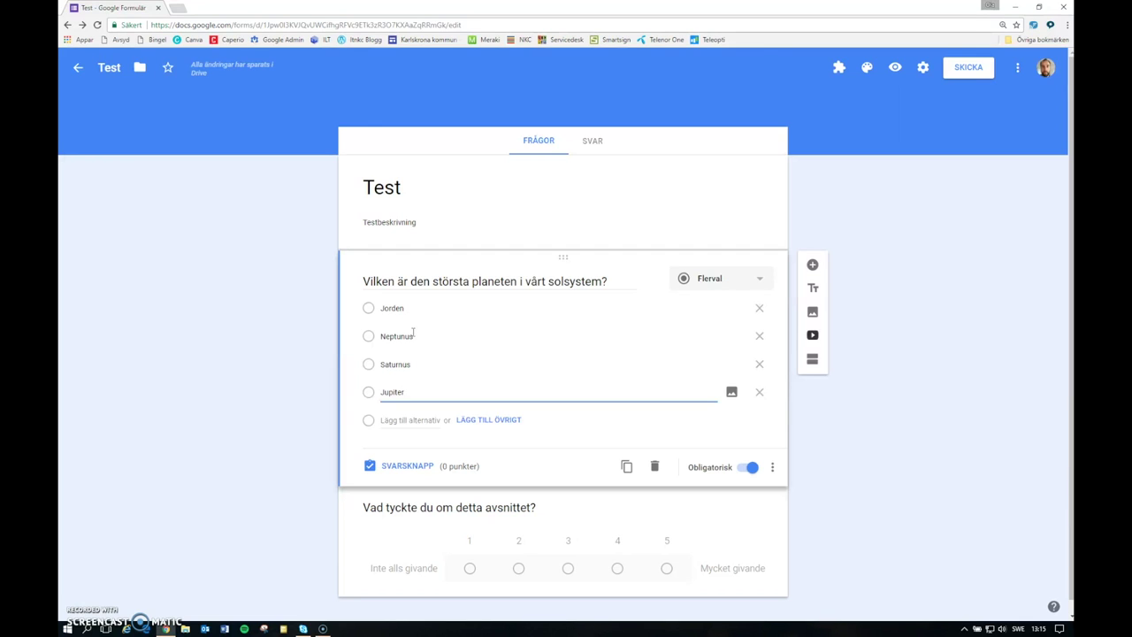
Mark Jupiter as the correct answer in the answer key, worth 1 point, and return to the question.
{"action": "left_click", "coordinate": [403, 468]}
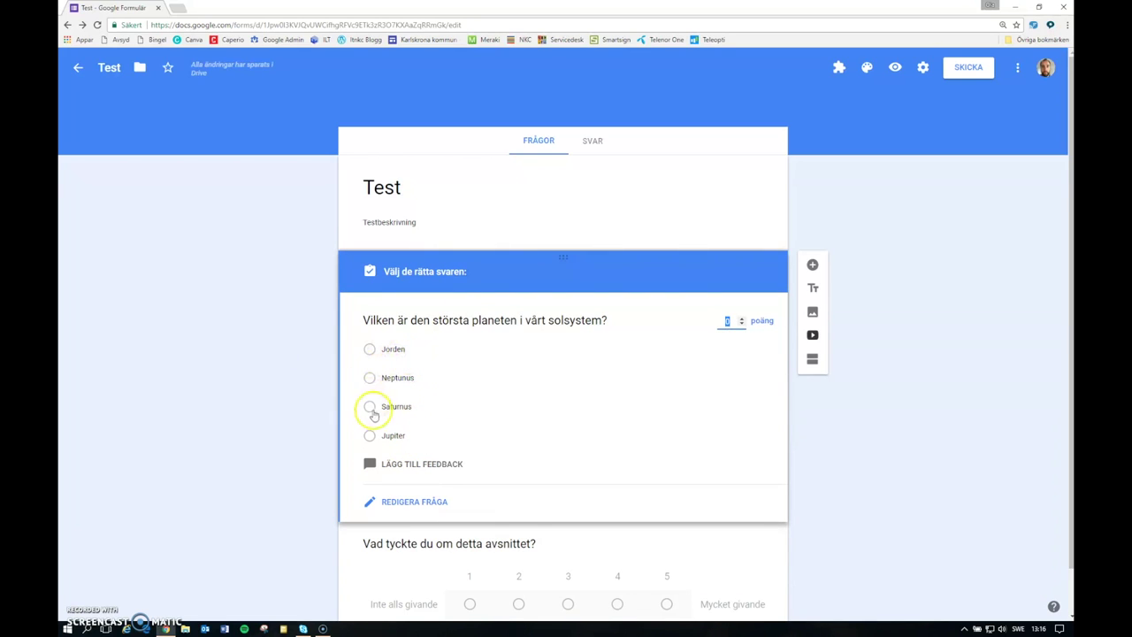
{"action": "left_click", "coordinate": [371, 436]}
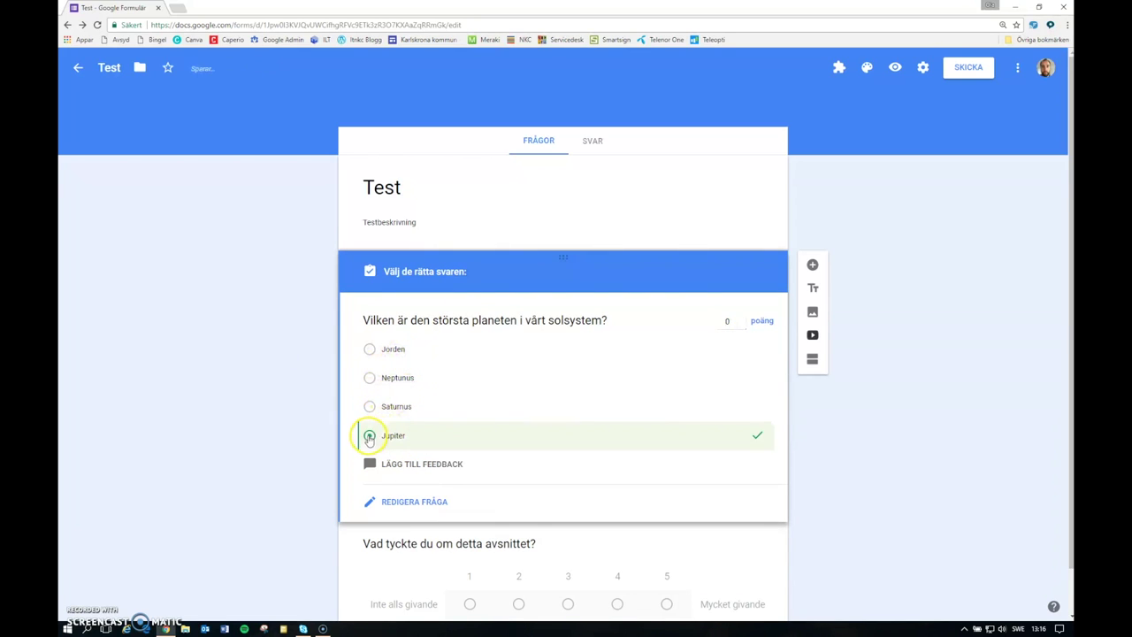
{"action": "left_click", "coordinate": [727, 322]}
{"action": "left_click", "coordinate": [741, 320]}
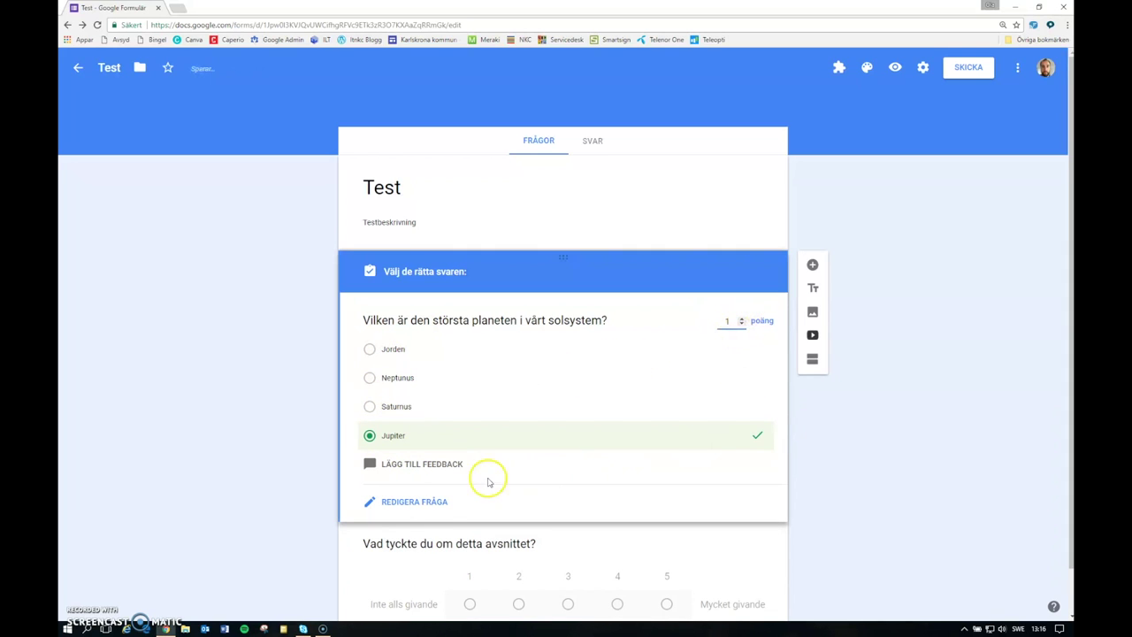
{"action": "left_click", "coordinate": [423, 503]}
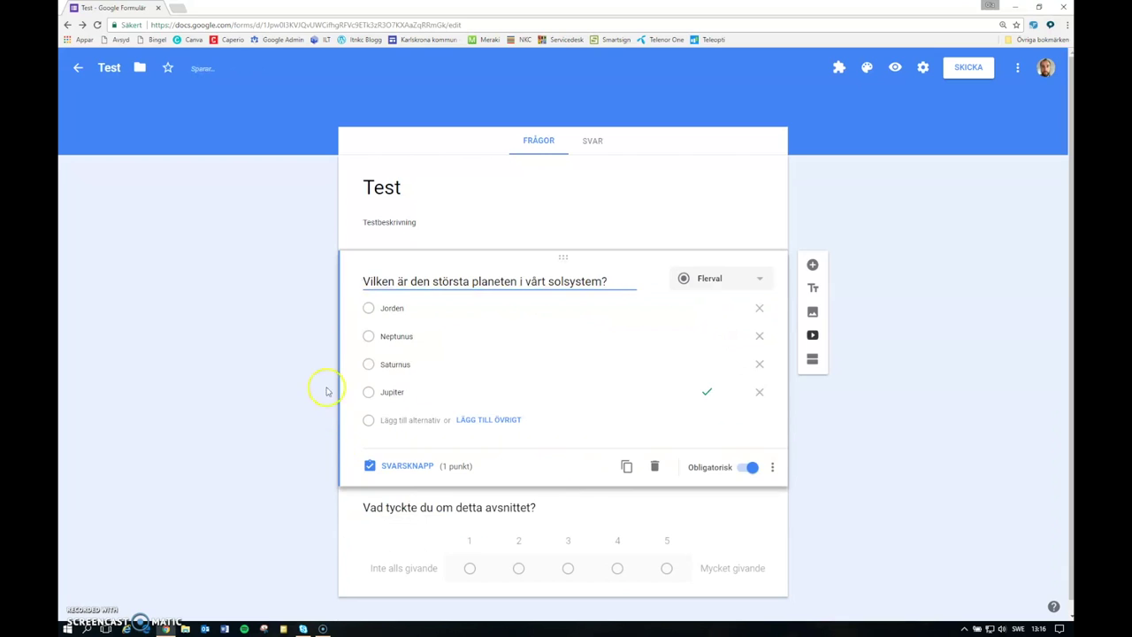
Examine the feedback and points options of the linear scale question and return to editing it.
{"action": "left_click", "coordinate": [449, 517]}
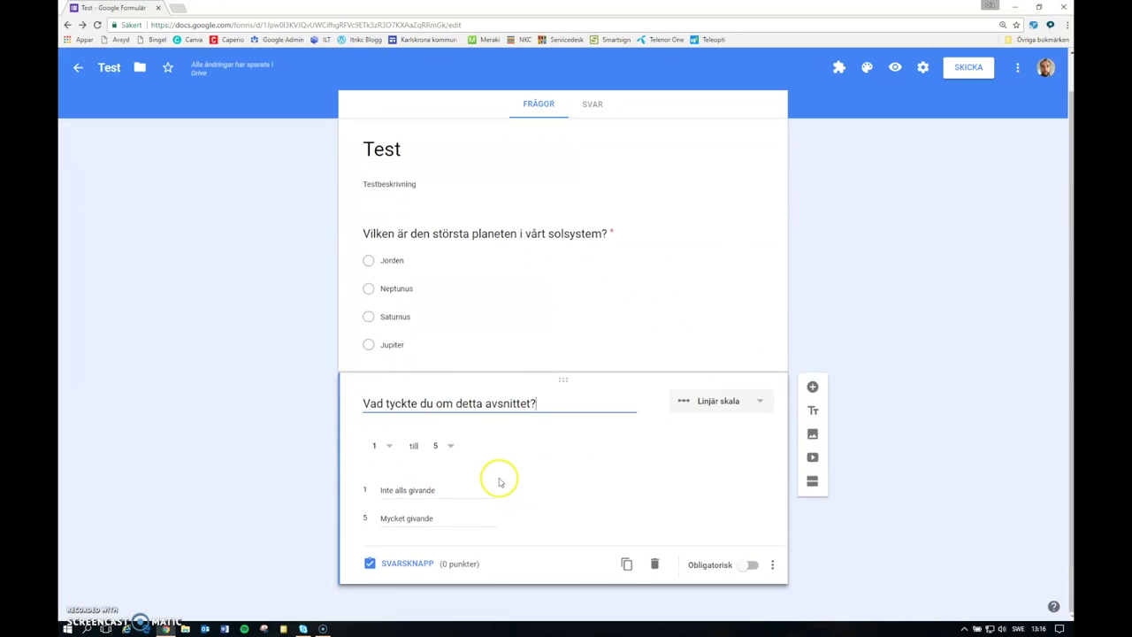
{"action": "left_click", "coordinate": [397, 563]}
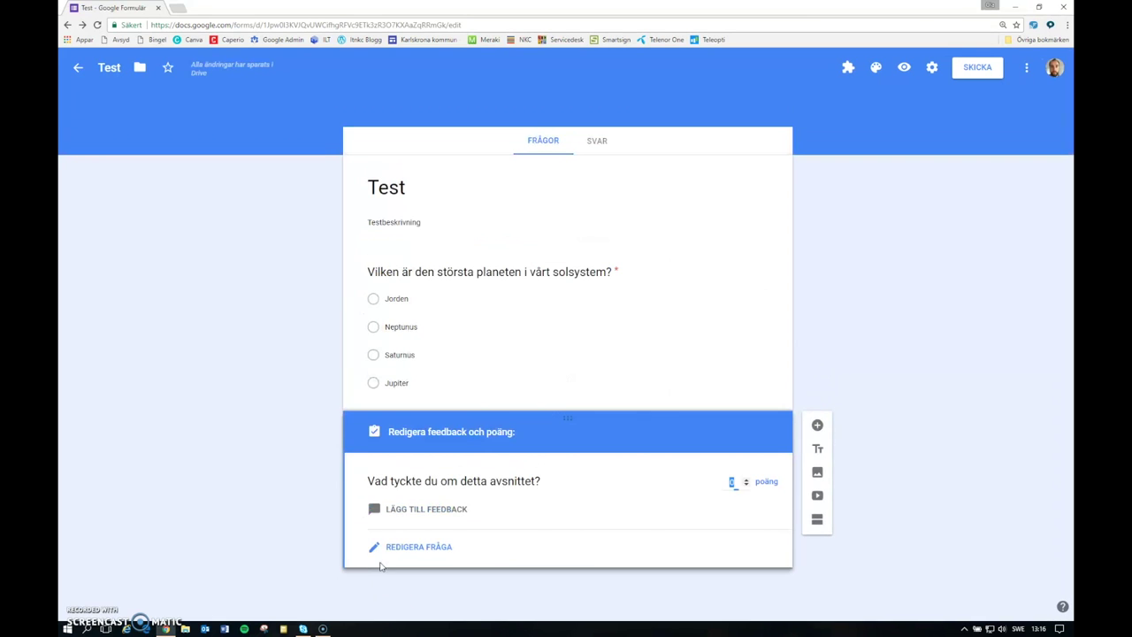
{"action": "left_click", "coordinate": [428, 547]}
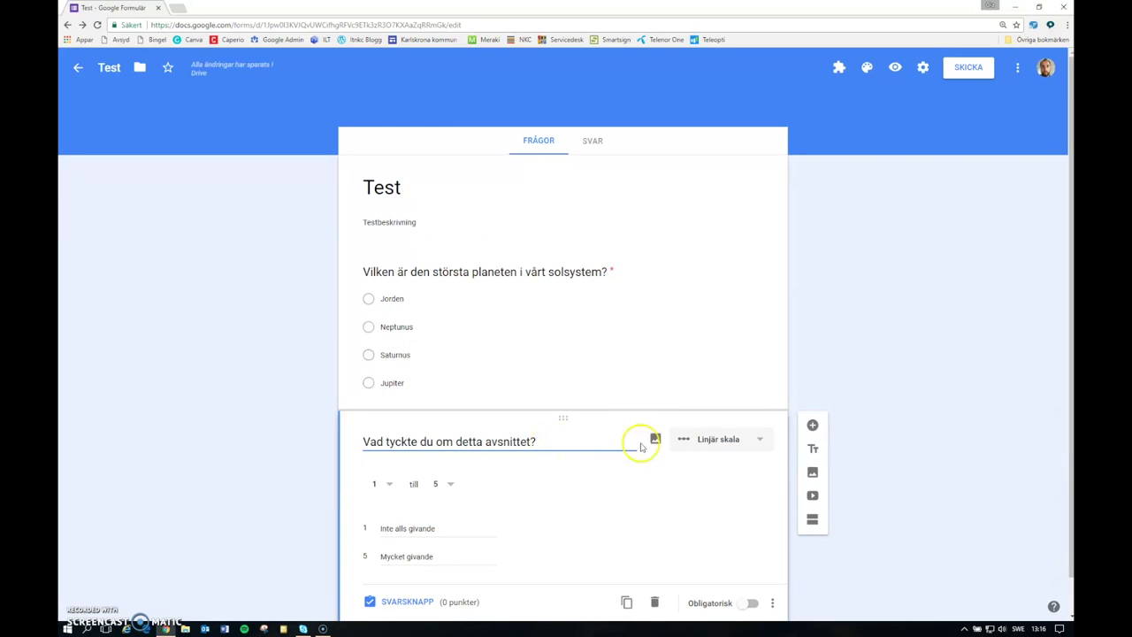
Replace the linear scale question's text with "Vilka av dessa är planeter?" and change its type to Kryssrutor.
{"action": "left_click_drag", "start_coordinate": [537, 445], "coordinate": [346, 444]}
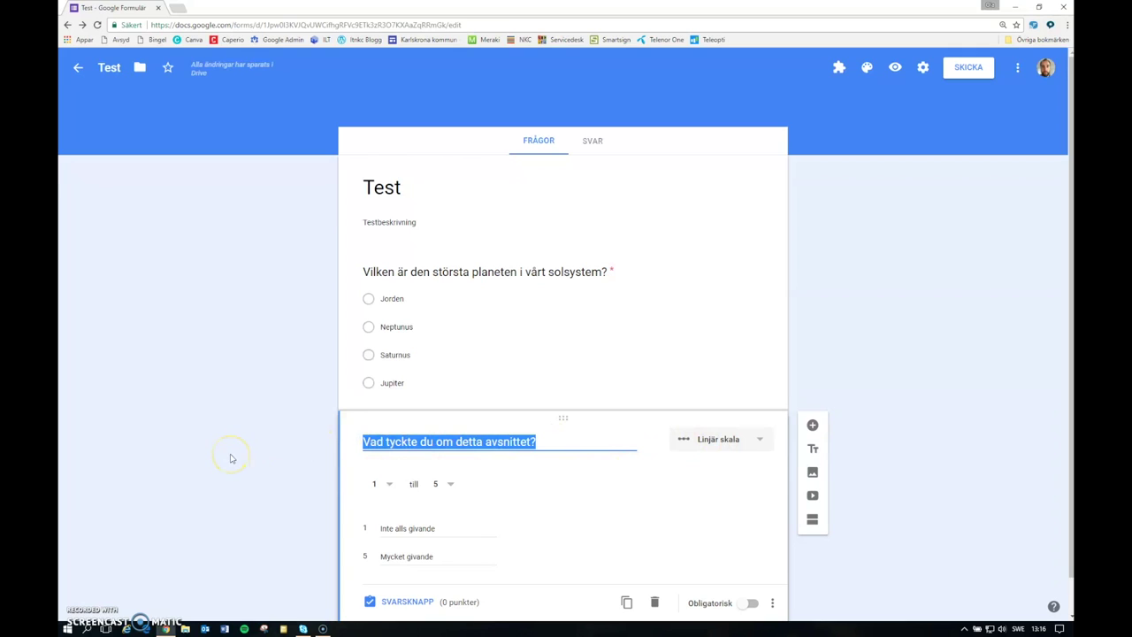
{"action": "type", "text": "Vilka"}
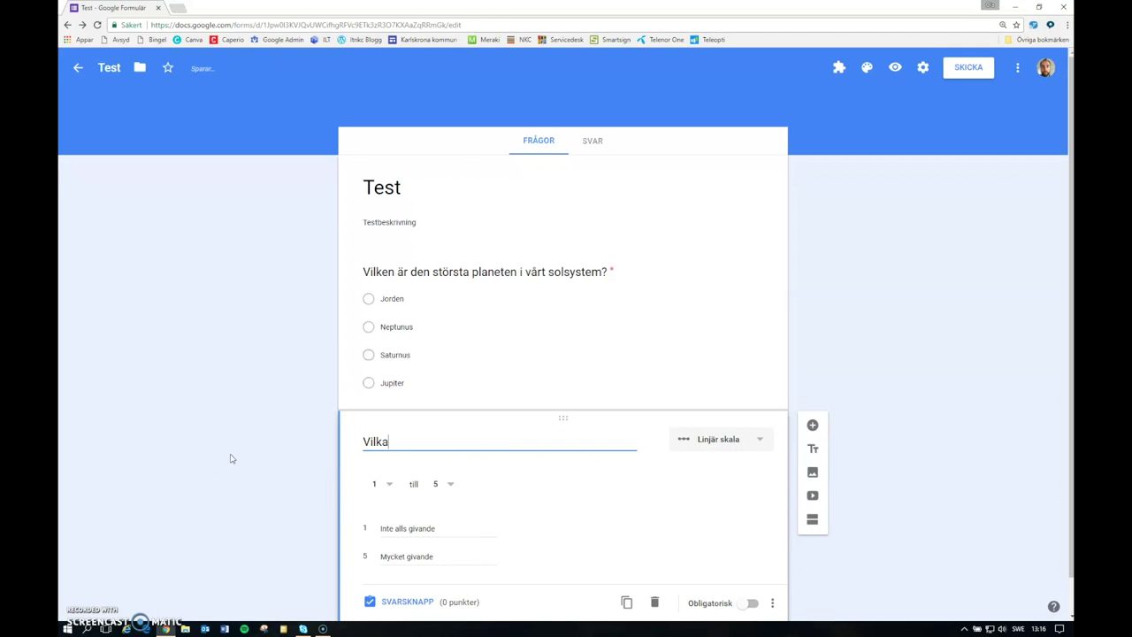
{"action": "type", "text": " av följ"}
{"action": "key", "text": "BackSpace"}
{"action": "key", "text": "BackSpace"}
{"action": "key", "text": "BackSpace"}
{"action": "key", "text": "BackSpace"}
{"action": "key", "text": "BackSpace"}
{"action": "key", "text": "BackSpace"}
{"action": "key", "text": "BackSpace"}
{"action": "key", "text": "BackSpace"}
{"action": "key", "text": "BackSpace"}
{"action": "key", "text": "BackSpace"}
{"action": "key", "text": "BackSpace"}
{"action": "key", "text": "BackSpace"}
{"action": "key", "text": "BackSpace"}
{"action": "key", "text": "BackSpace"}
{"action": "type", "text": "ssa"}
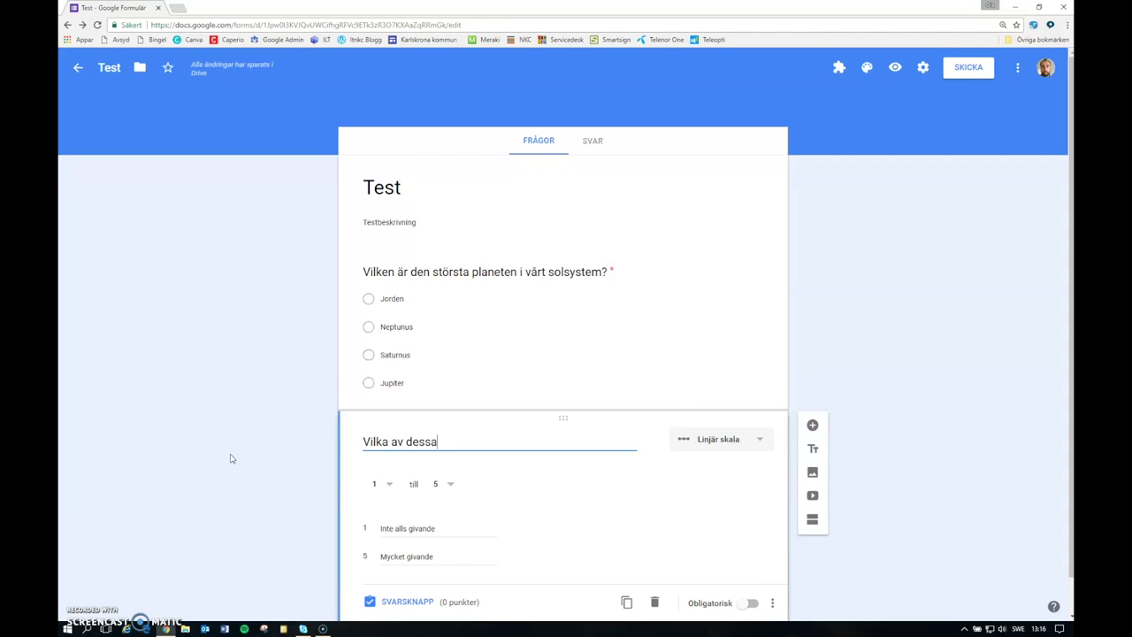
{"action": "type", "text": " är planeter?"}
{"action": "left_click", "coordinate": [734, 442]}
{"action": "left_click", "coordinate": [707, 346]}
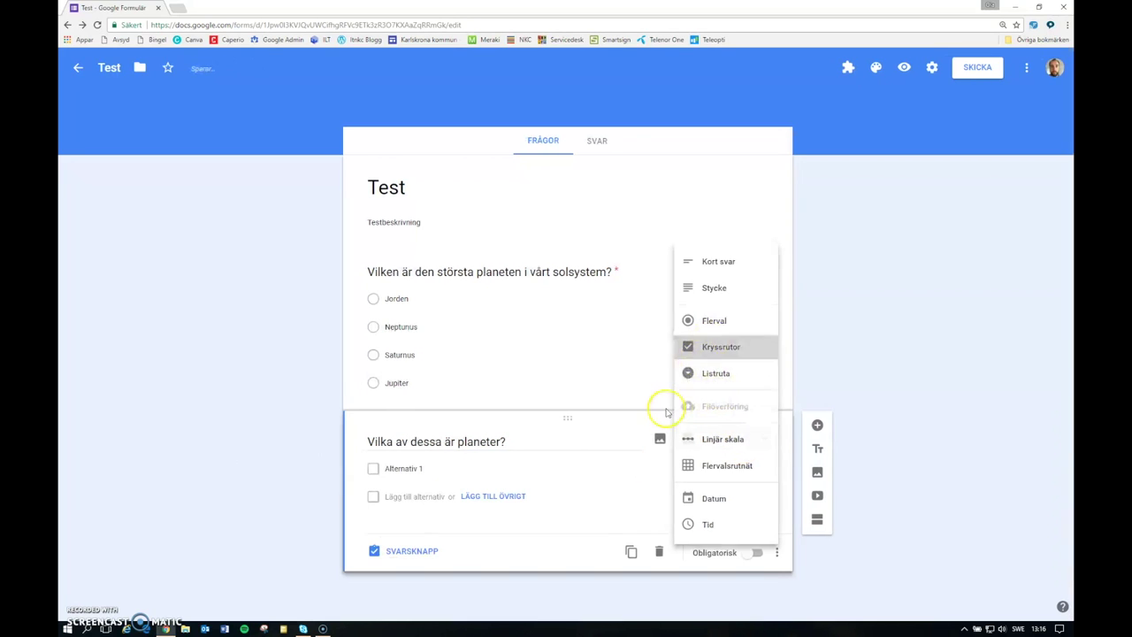
Enter Tellus, Luna, Venus, Janus and Neptunus as the answer options of the question "Vilka av dessa är planeter?".
{"action": "left_click", "coordinate": [411, 471]}
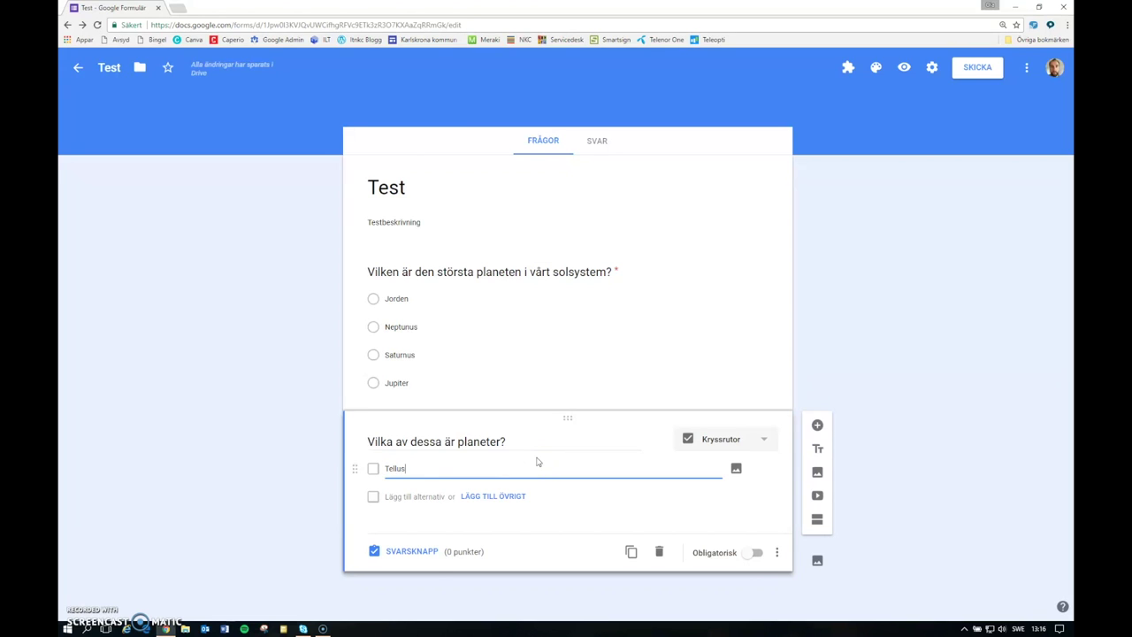
{"action": "key", "text": "Return"}
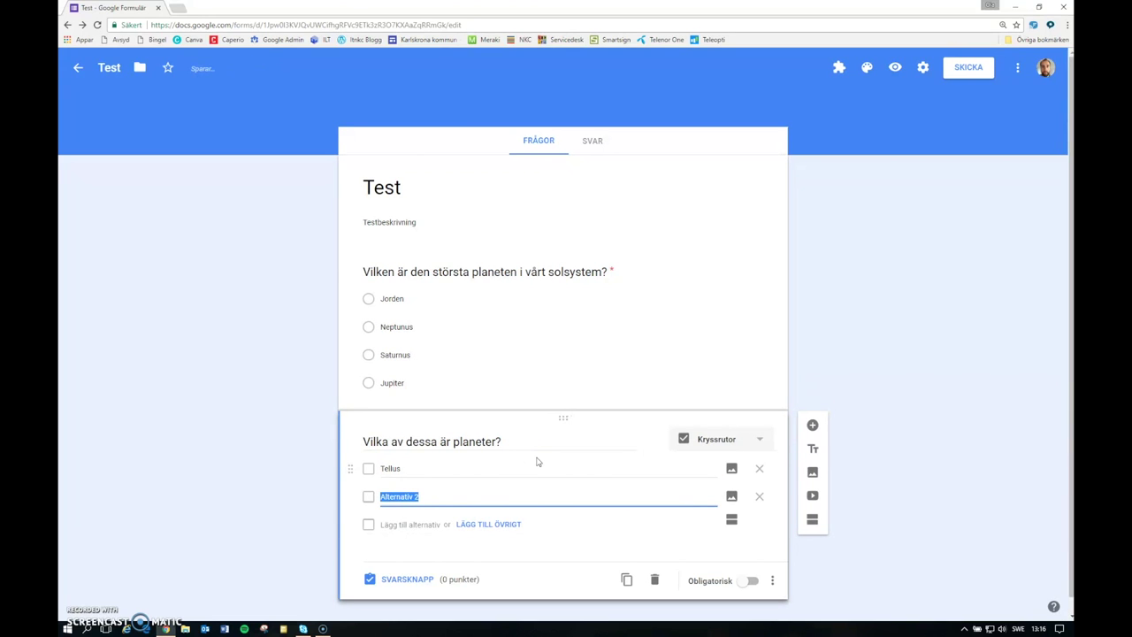
{"action": "key", "text": "Return"}
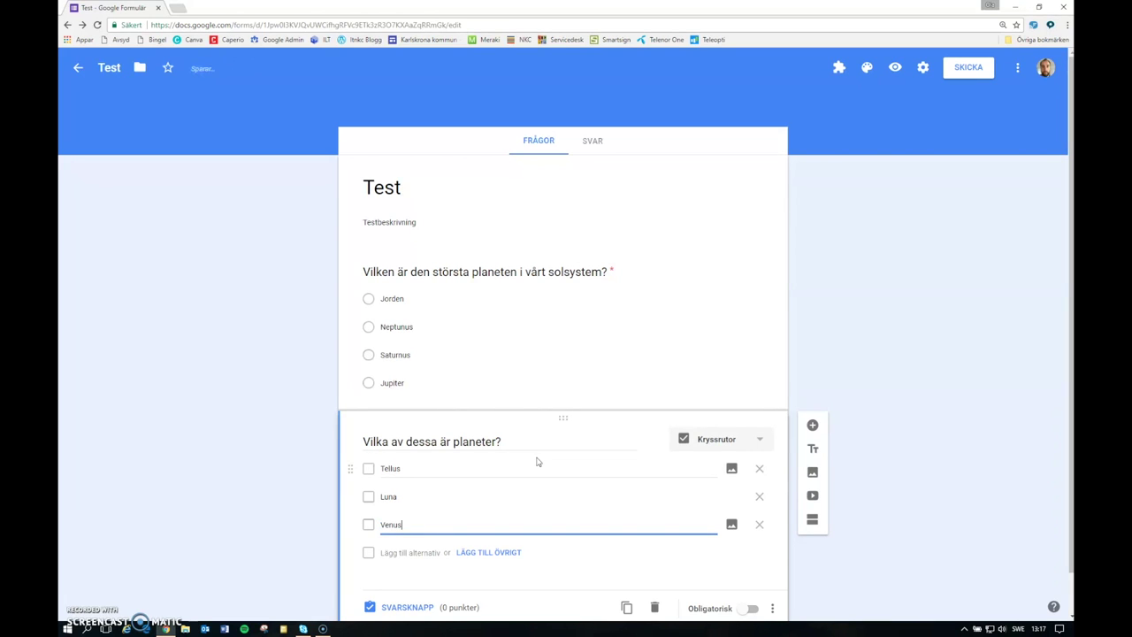
{"action": "key", "text": "Return"}
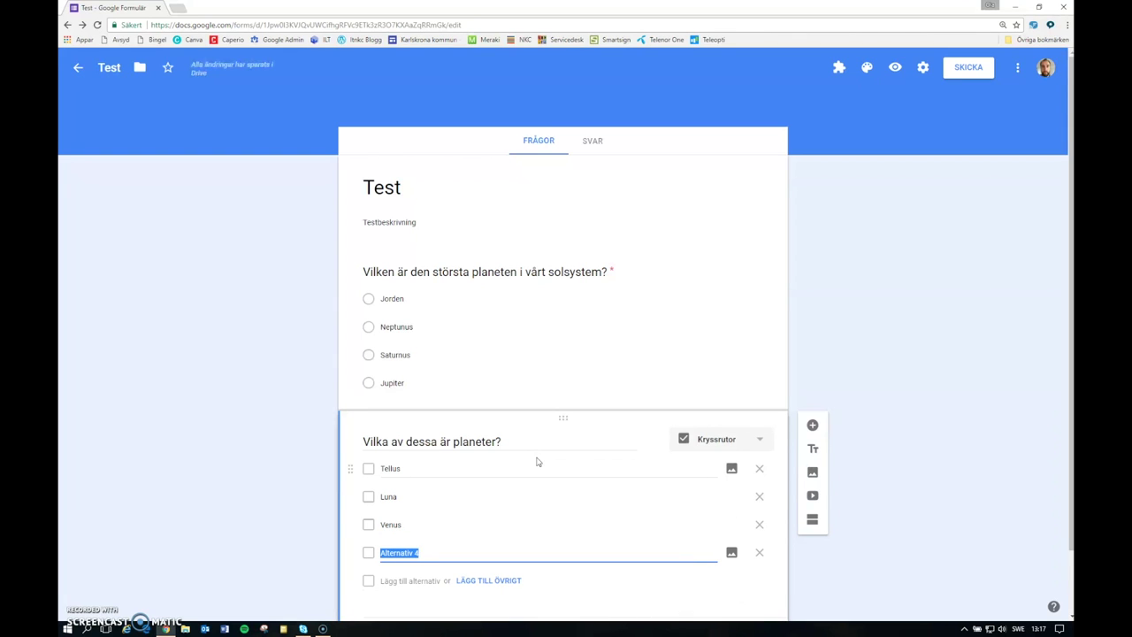
{"action": "key", "text": "Return"}
{"action": "type", "text": "Neptun"}
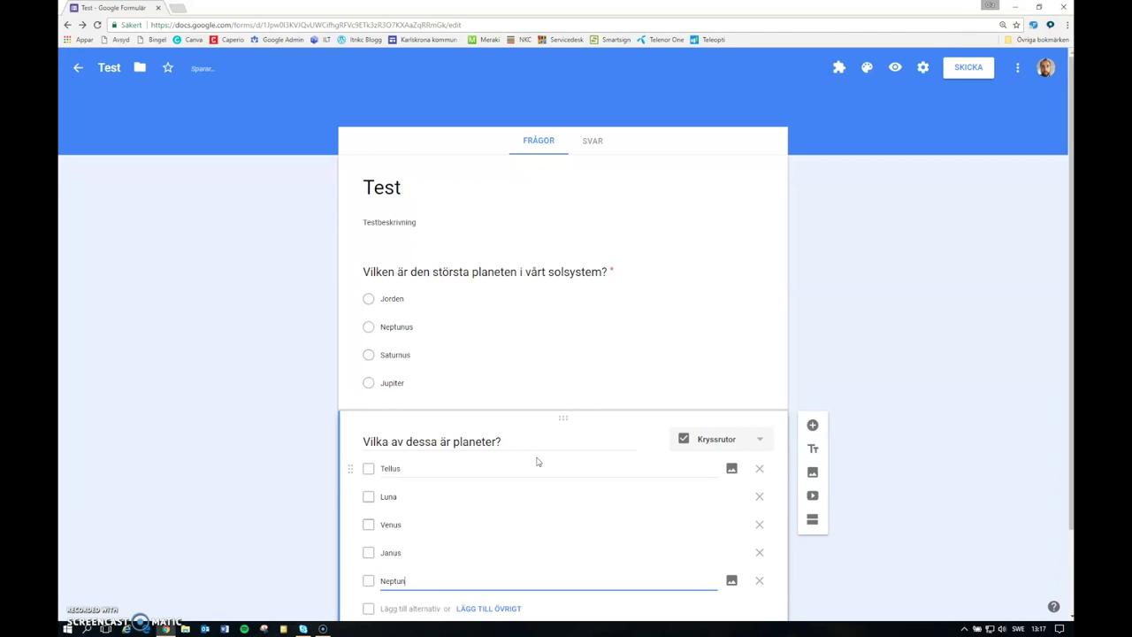
{"action": "left_click", "coordinate": [218, 433]}
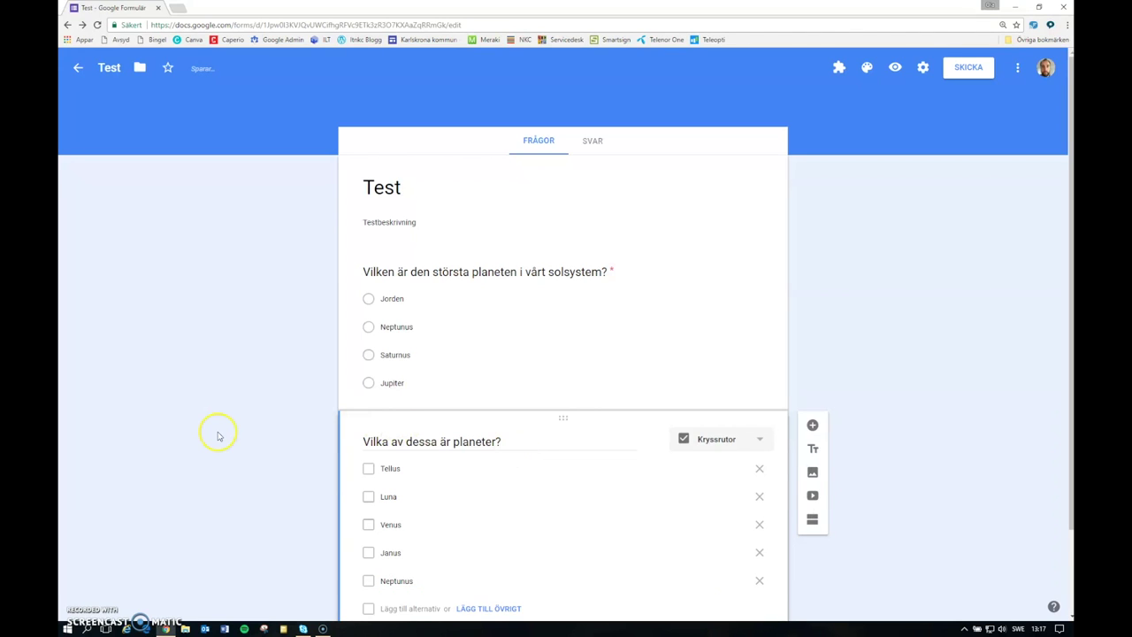
Mark Tellus, Venus and Neptunus as correct in the checkbox question's answer key, worth 3 points, and return to editing the question.
{"action": "scroll", "coordinate": [218, 432], "scroll_direction": "down", "scroll_amount": 2}
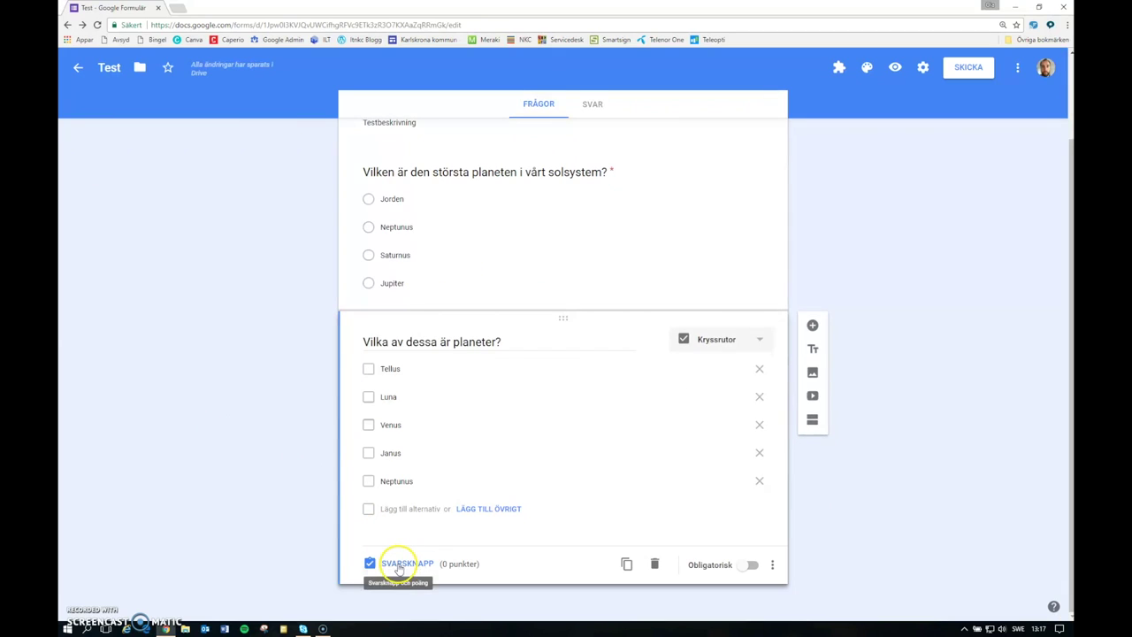
{"action": "left_click", "coordinate": [395, 564]}
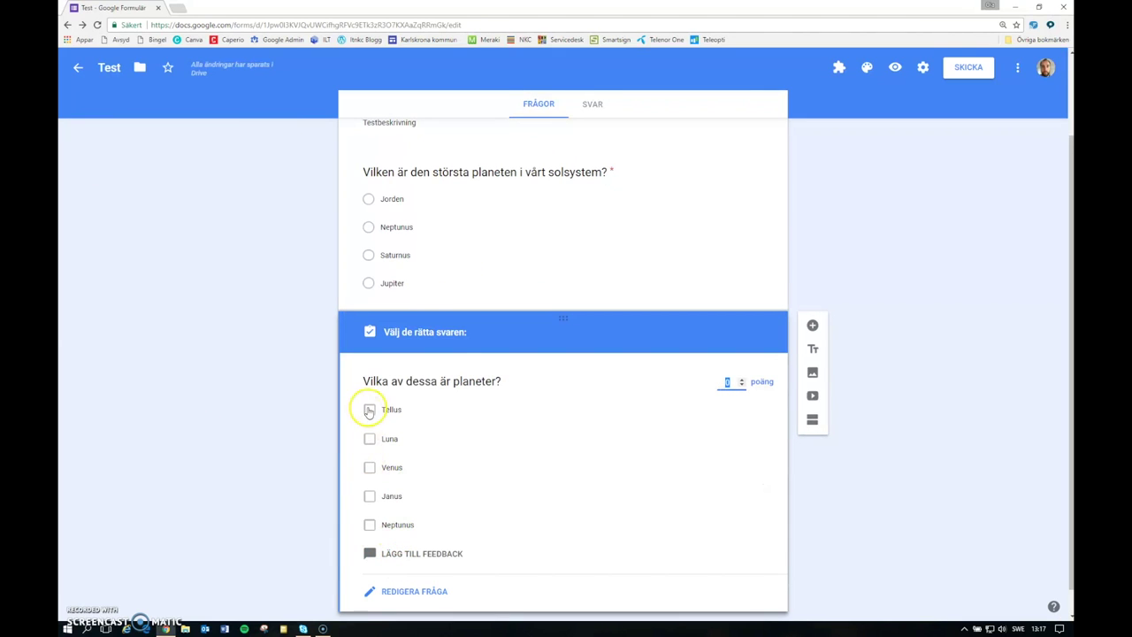
{"action": "left_click", "coordinate": [369, 409]}
{"action": "left_click", "coordinate": [370, 468]}
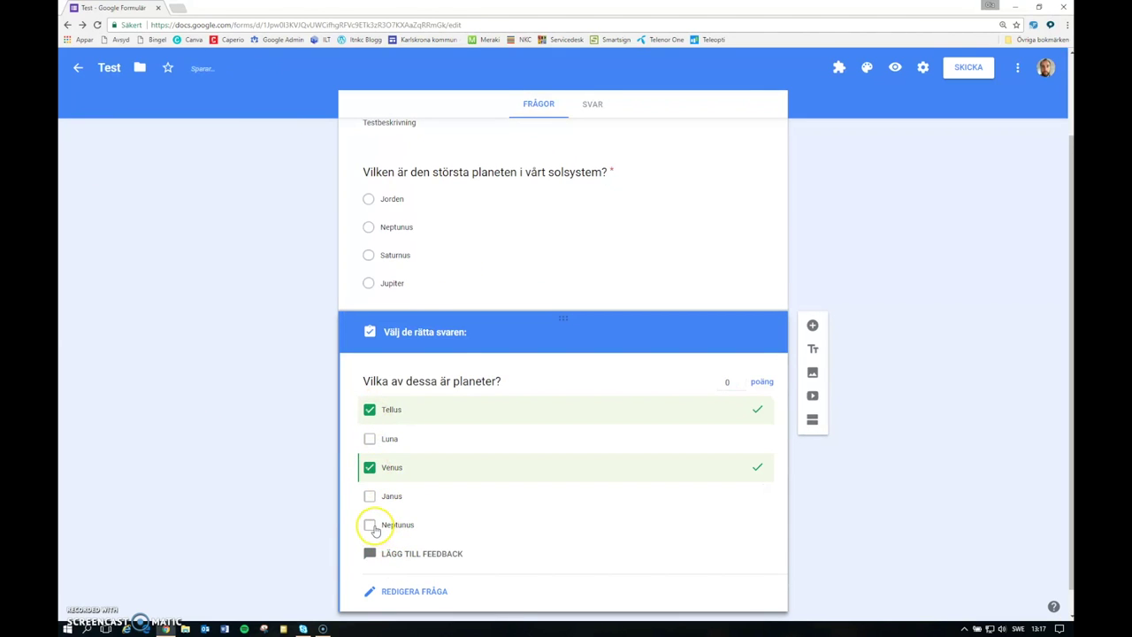
{"action": "left_click", "coordinate": [370, 526]}
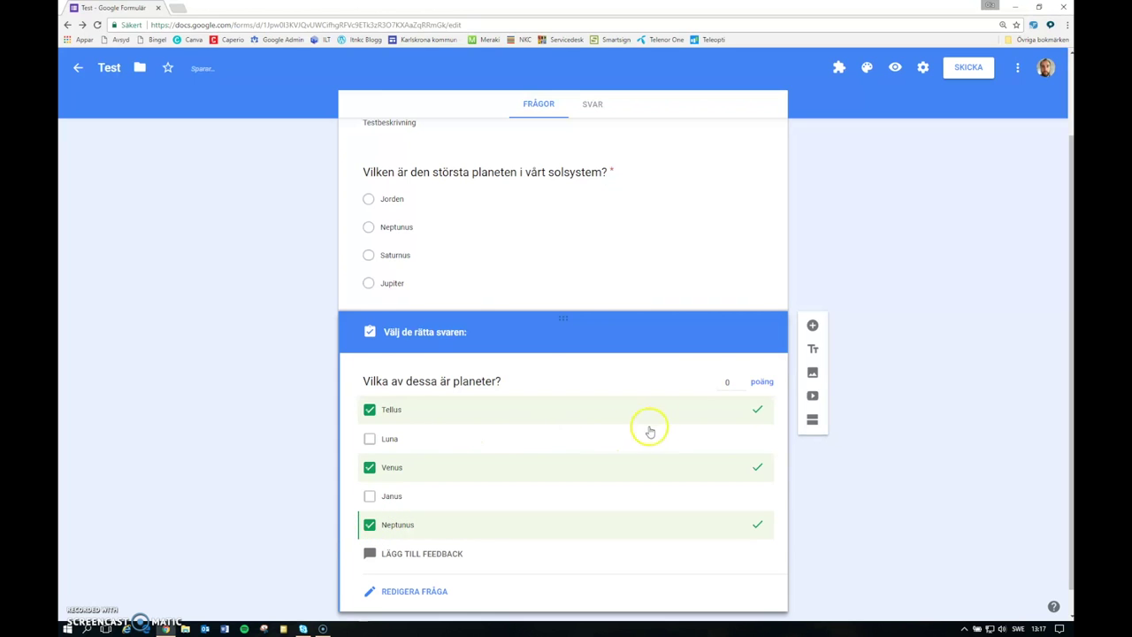
{"action": "left_click", "coordinate": [742, 379]}
{"action": "scroll", "coordinate": [639, 432], "scroll_direction": "down", "scroll_amount": 1}
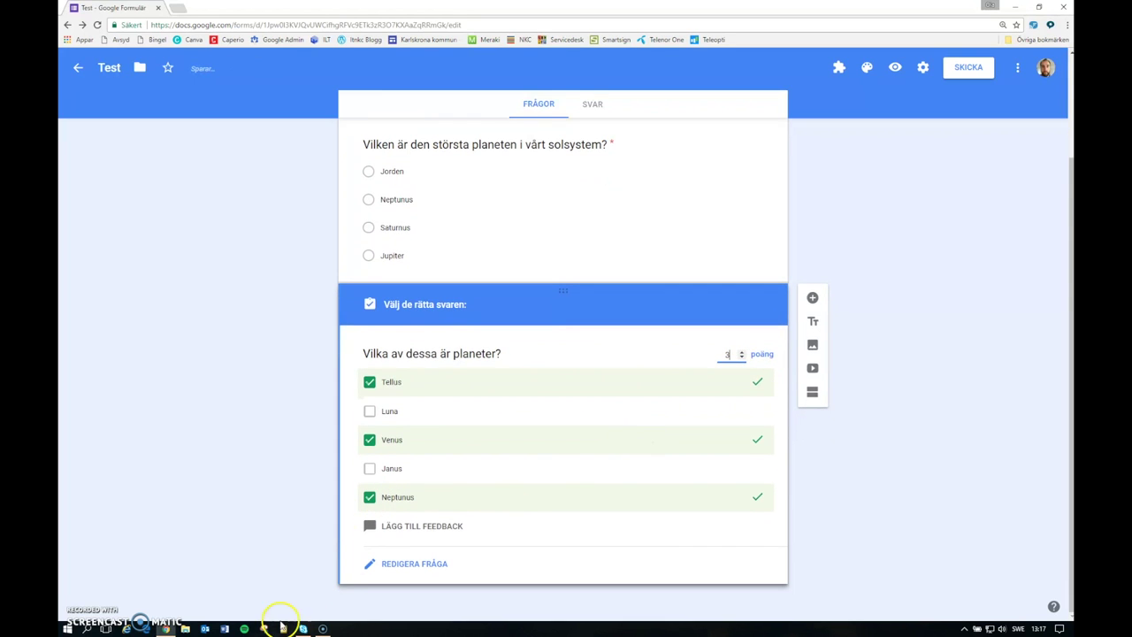
{"action": "left_click", "coordinate": [400, 564]}
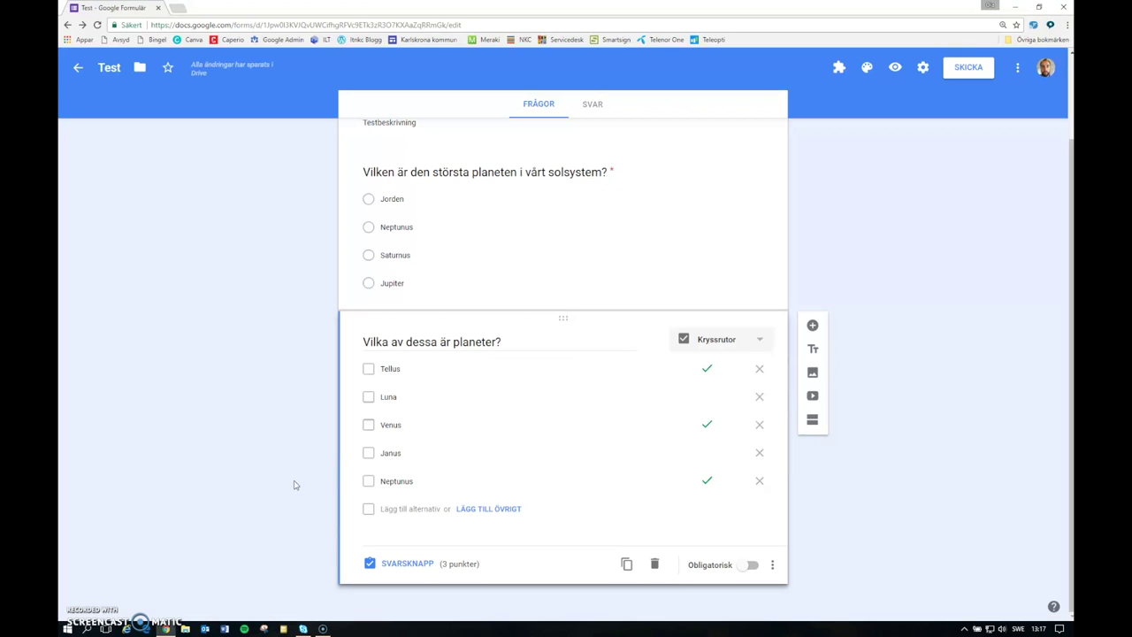
Preview the quiz with both planet questions as a respondent sees it, and close the preview.
{"action": "scroll", "coordinate": [295, 485], "scroll_direction": "up", "scroll_amount": 2}
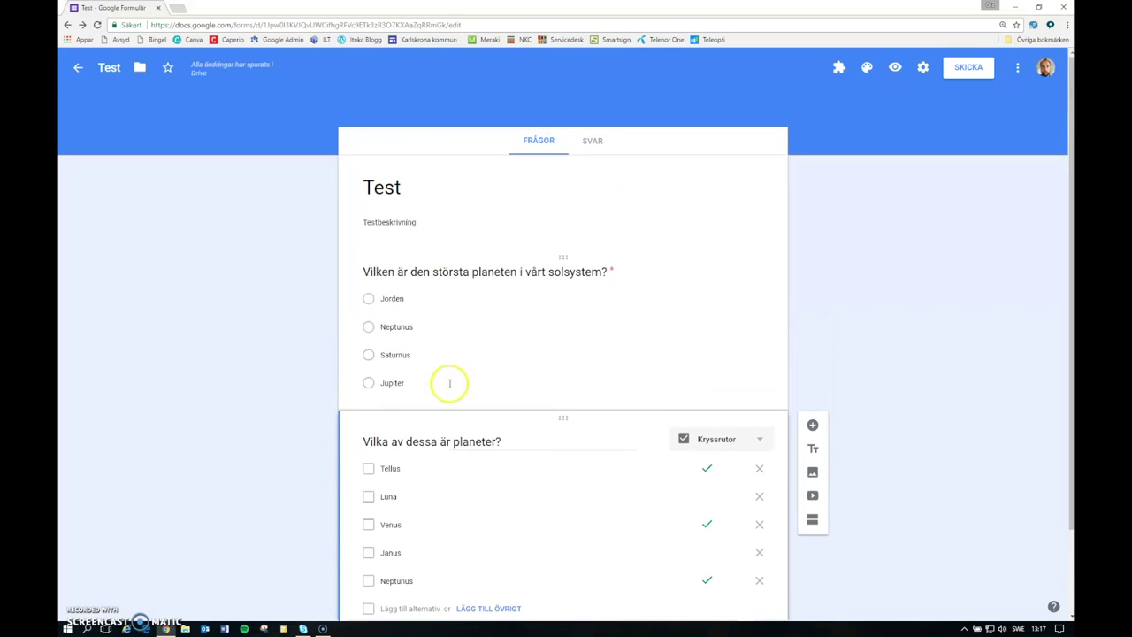
{"action": "left_click", "coordinate": [896, 68]}
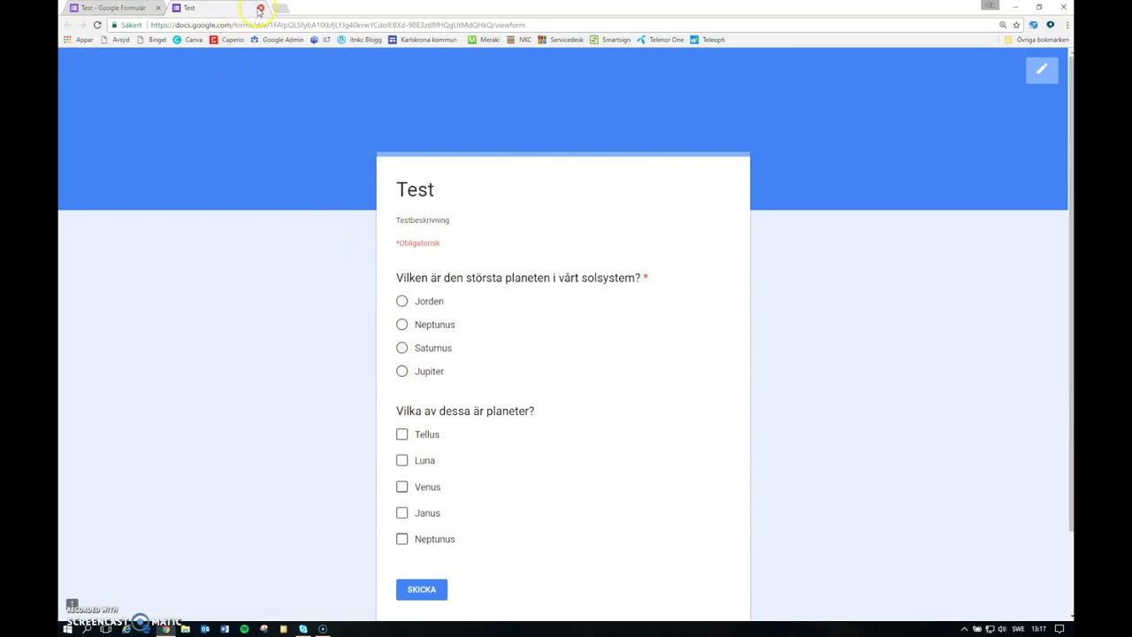
{"action": "left_click", "coordinate": [260, 8]}
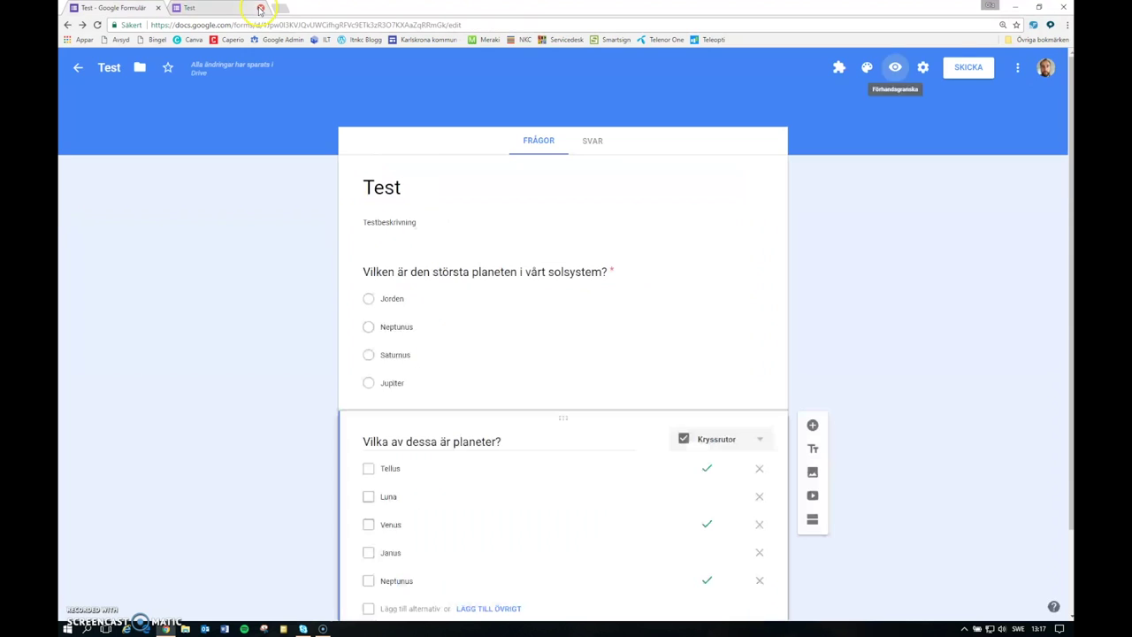
Examine the form's e-mail and link sharing options, including the shortened web address, and leave without sending.
{"action": "left_click", "coordinate": [968, 70]}
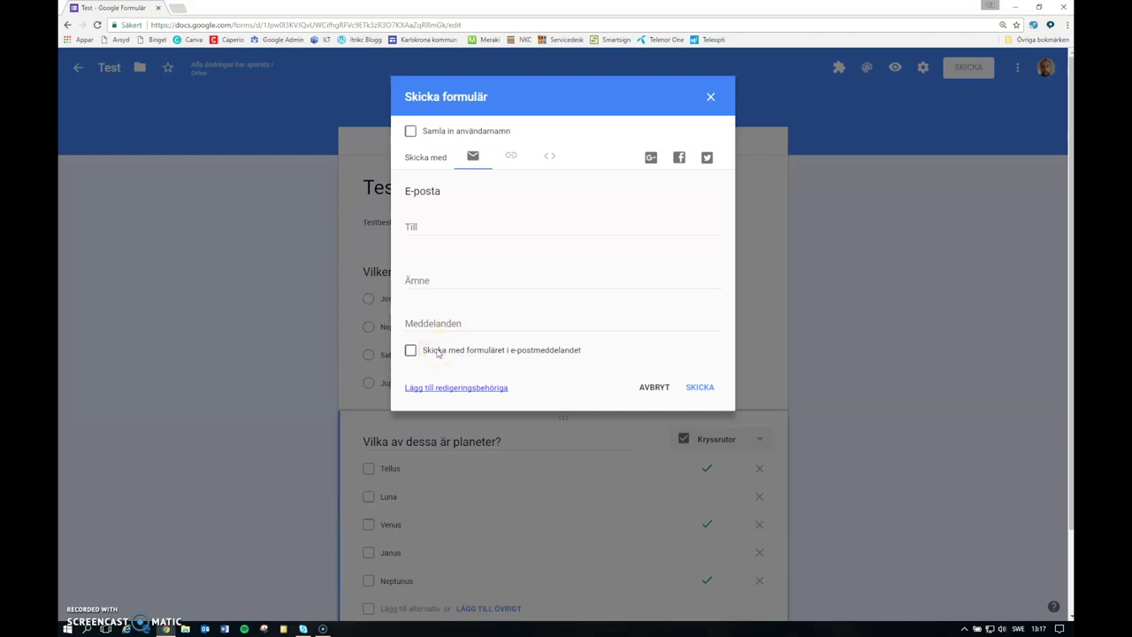
{"action": "left_click", "coordinate": [511, 158]}
{"action": "left_click", "coordinate": [409, 233]}
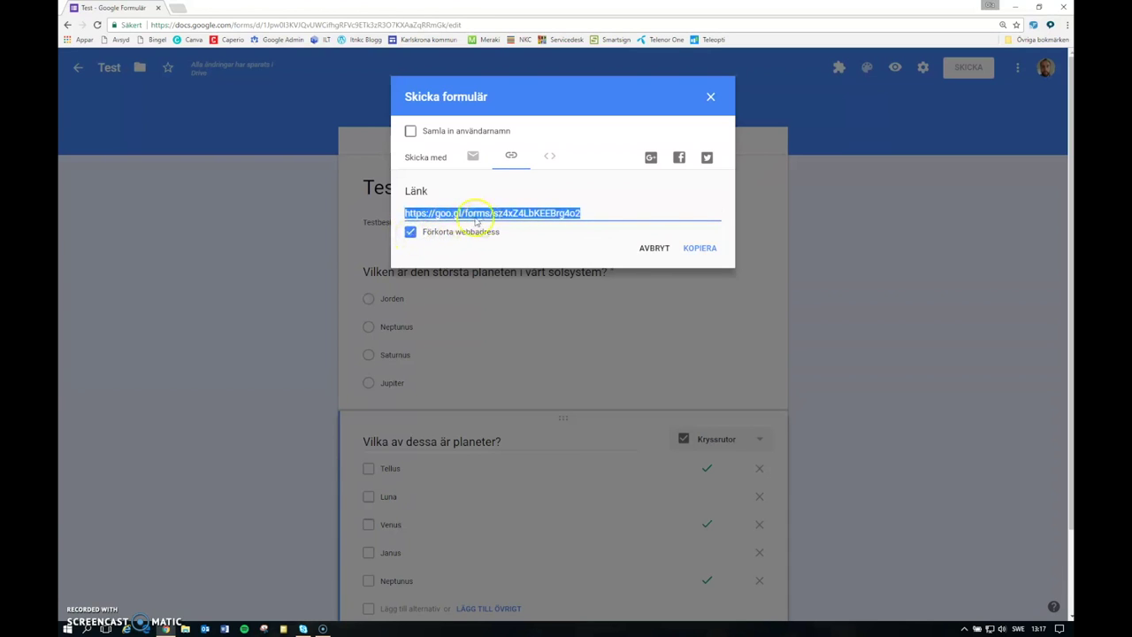
{"action": "left_click", "coordinate": [474, 159]}
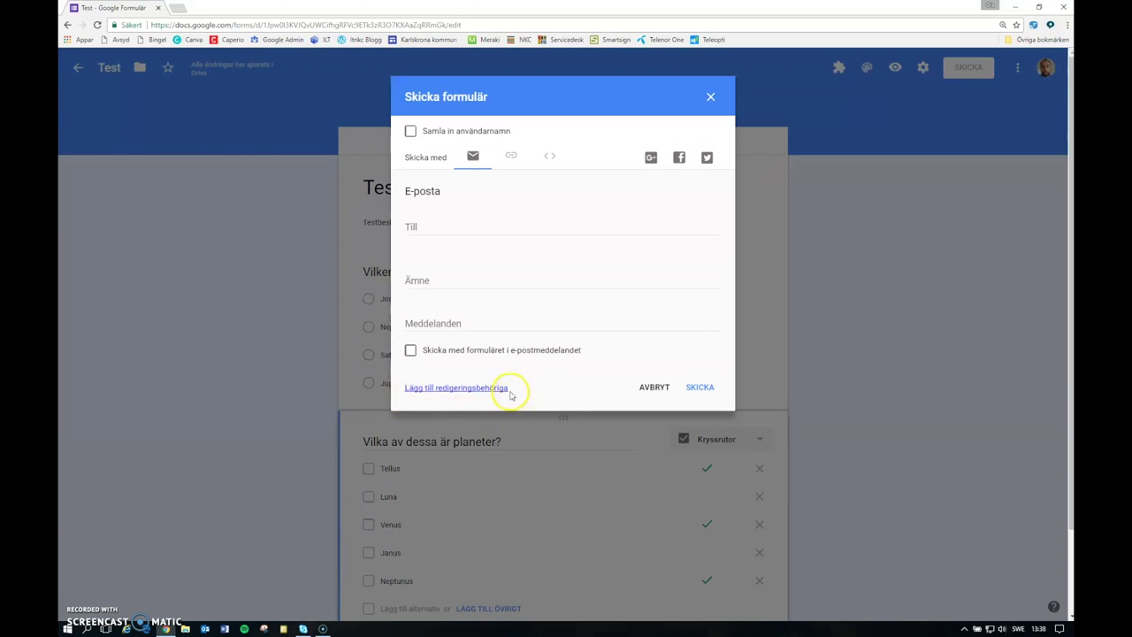
{"action": "left_click", "coordinate": [513, 159]}
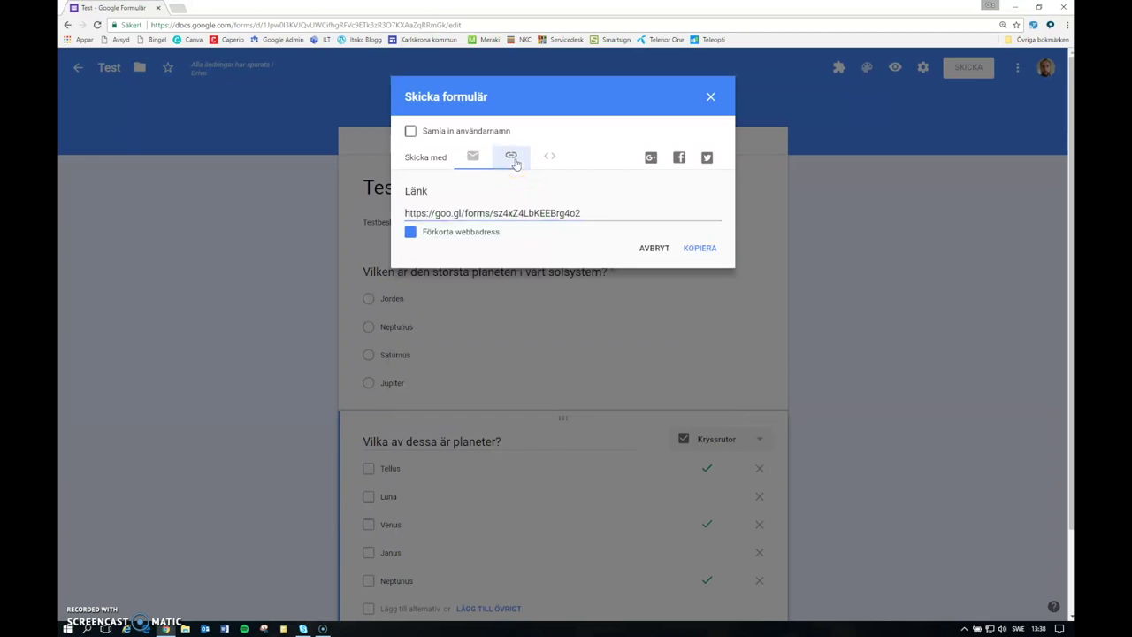
{"action": "left_click", "coordinate": [659, 251]}
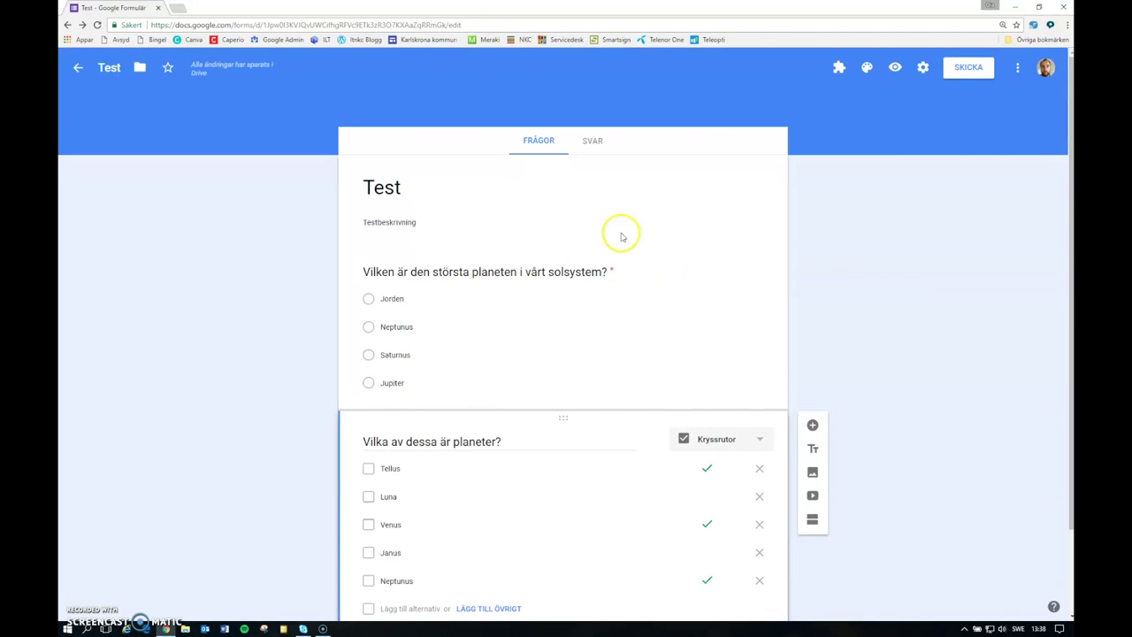
Submit a test response from the form preview with Saturnus for the first question and Tellus, Luna and Venus for the second.
{"action": "left_click", "coordinate": [594, 147]}
{"action": "left_click", "coordinate": [897, 67]}
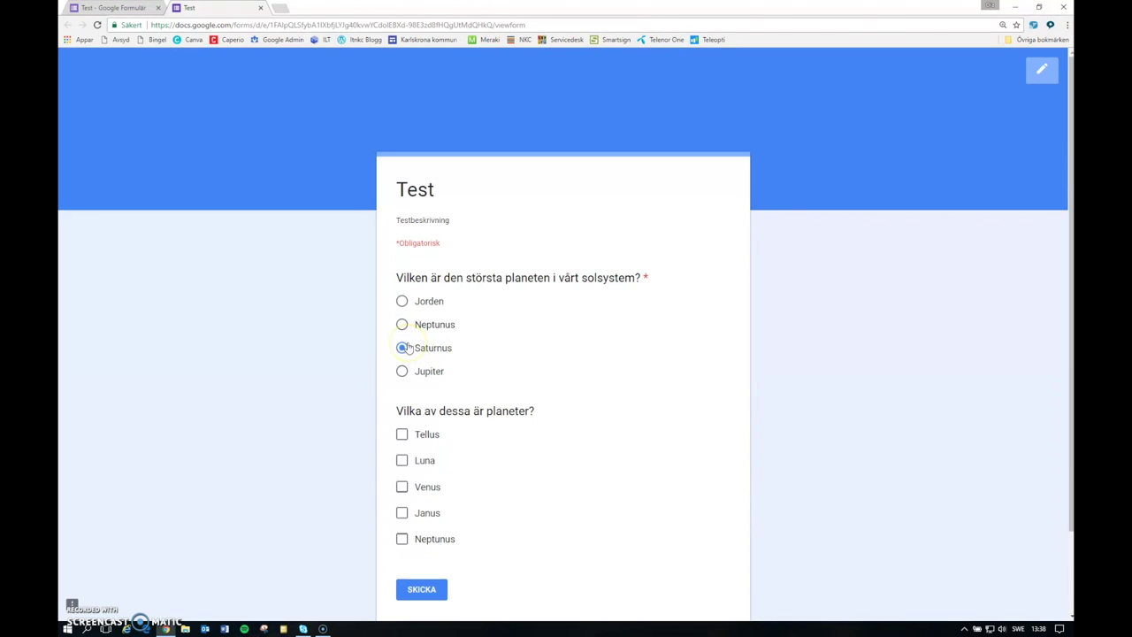
{"action": "scroll", "coordinate": [414, 358], "scroll_direction": "down", "scroll_amount": 1}
{"action": "left_click", "coordinate": [401, 363]}
{"action": "left_click", "coordinate": [401, 340]}
{"action": "left_click", "coordinate": [403, 390]}
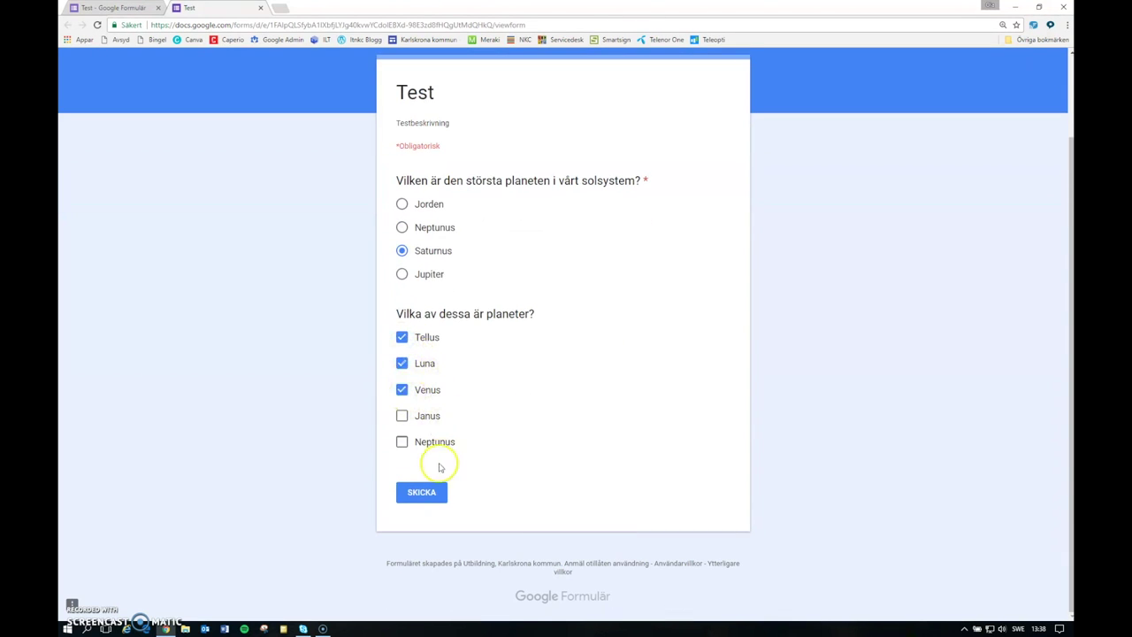
{"action": "left_click", "coordinate": [424, 493]}
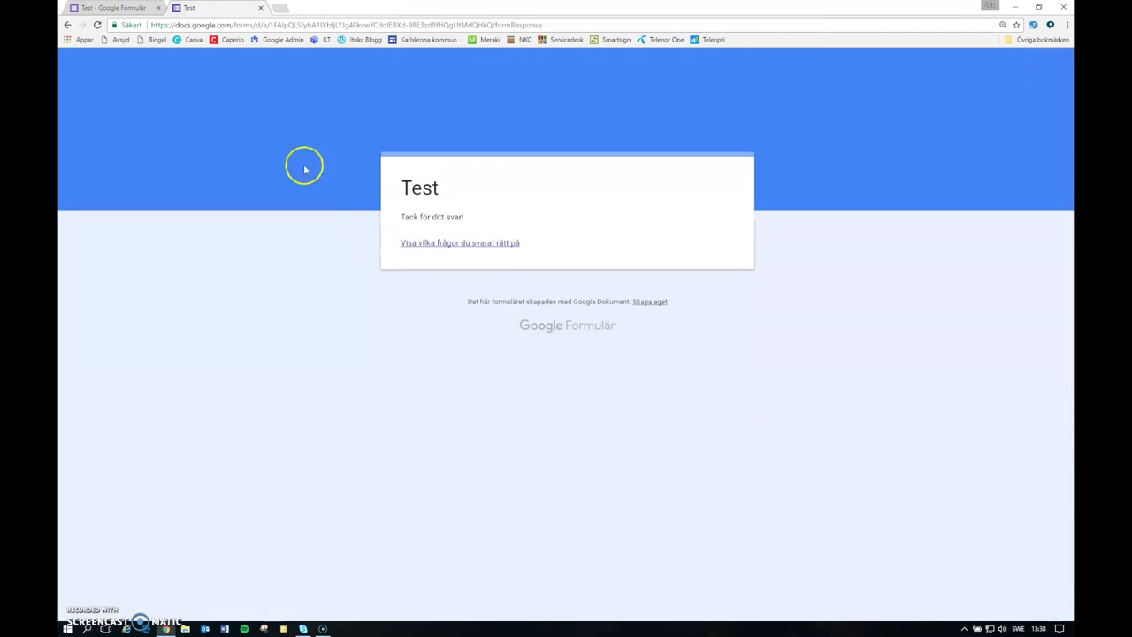
{"action": "left_click", "coordinate": [261, 8]}
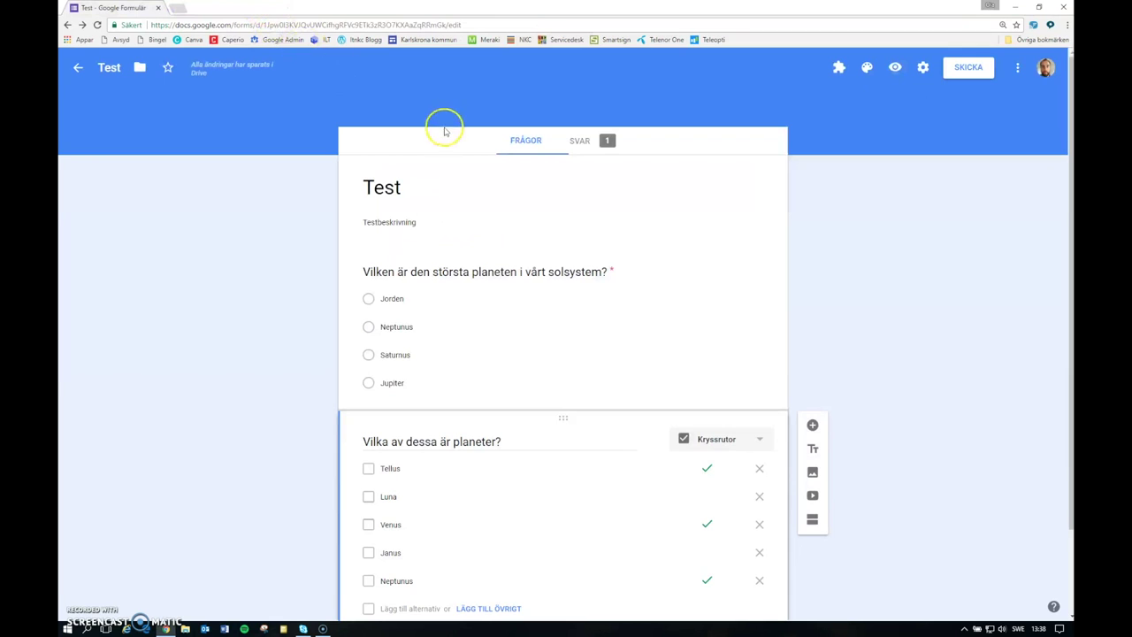
Examine the response summary: the score insights, frequently missed questions and the answer chart of each planet question.
{"action": "left_click", "coordinate": [581, 141]}
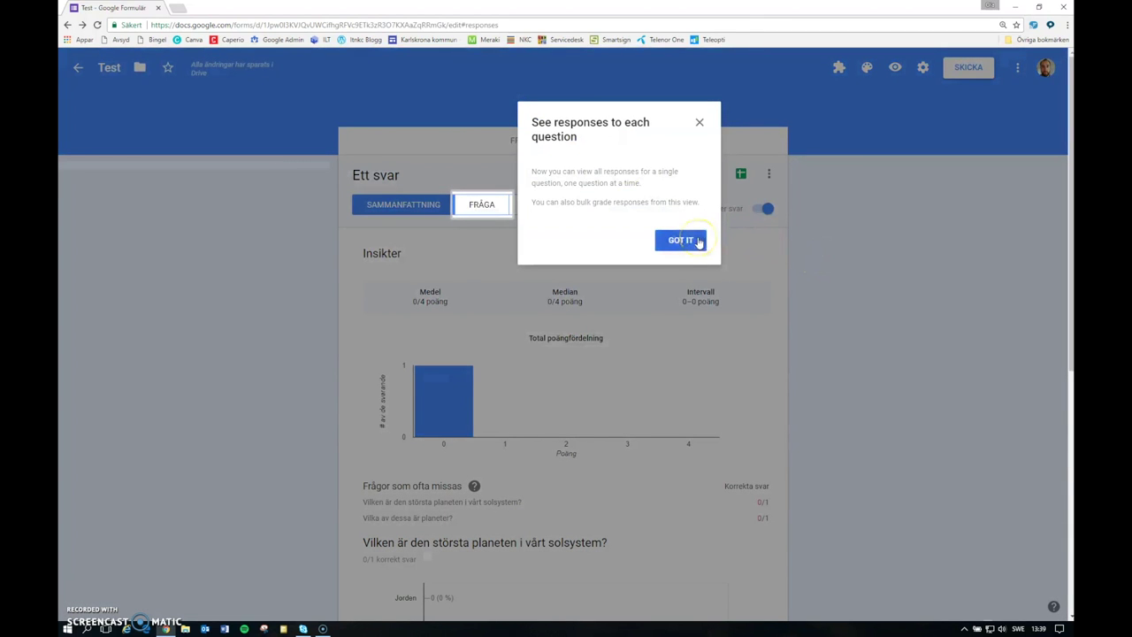
{"action": "left_click", "coordinate": [680, 240]}
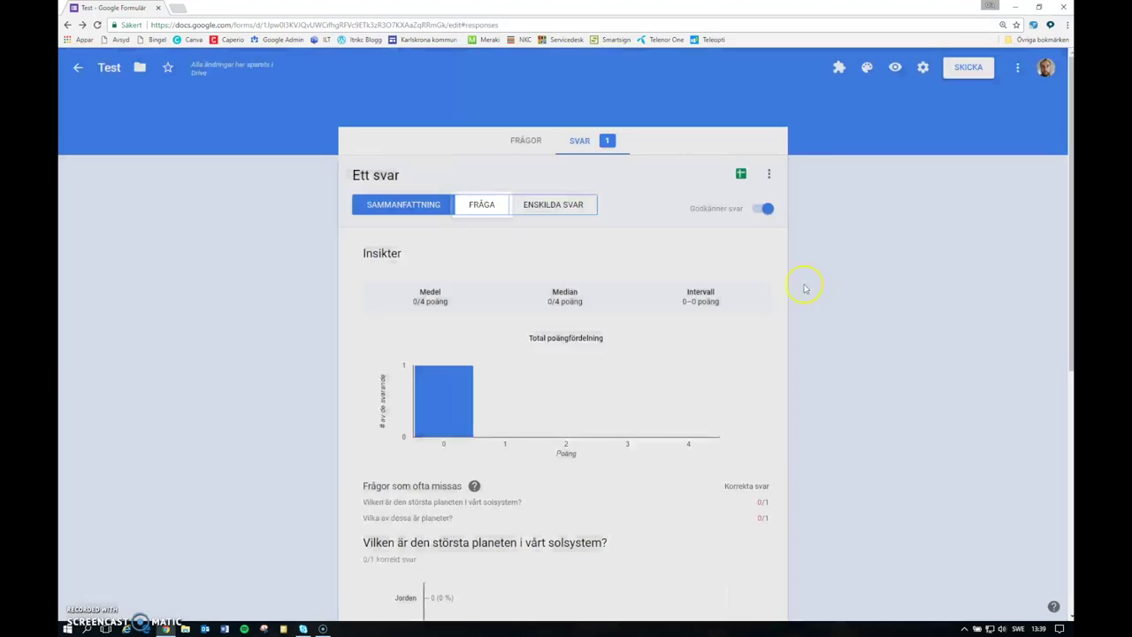
{"action": "scroll", "coordinate": [818, 292], "scroll_direction": "down", "scroll_amount": 1}
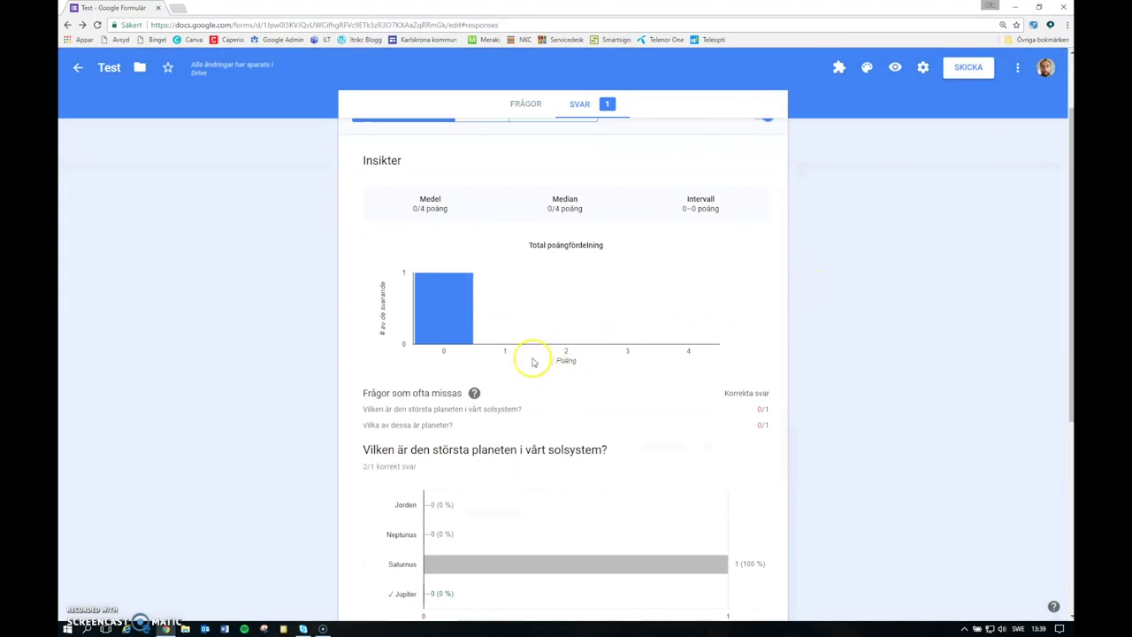
{"action": "mouse_move", "coordinate": [464, 329]}
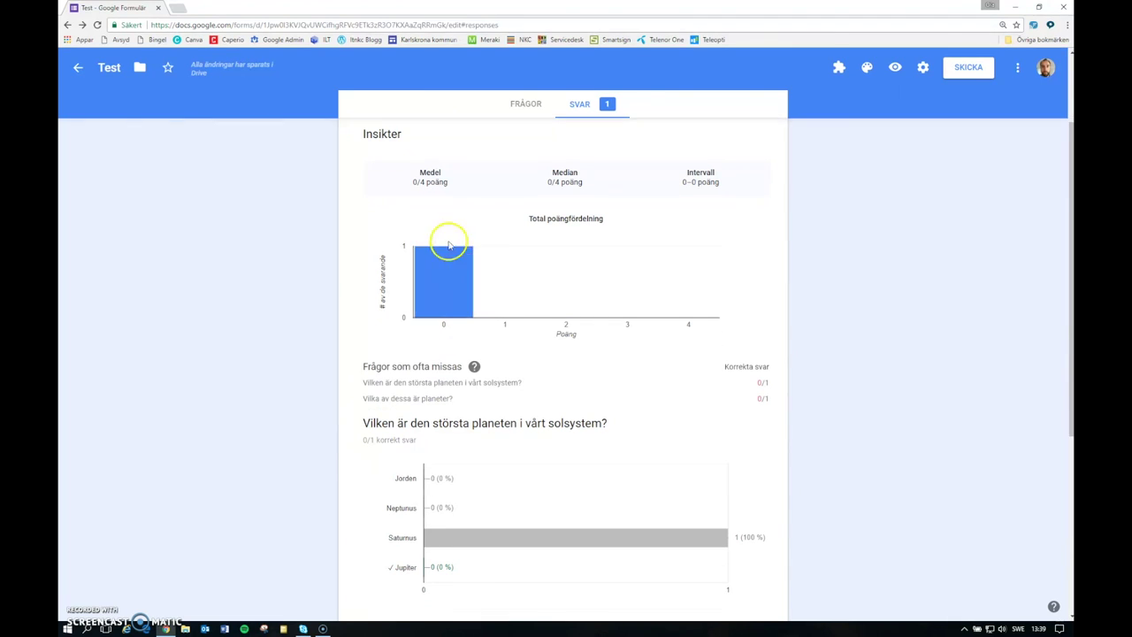
{"action": "scroll", "coordinate": [432, 276], "scroll_direction": "down", "scroll_amount": 2}
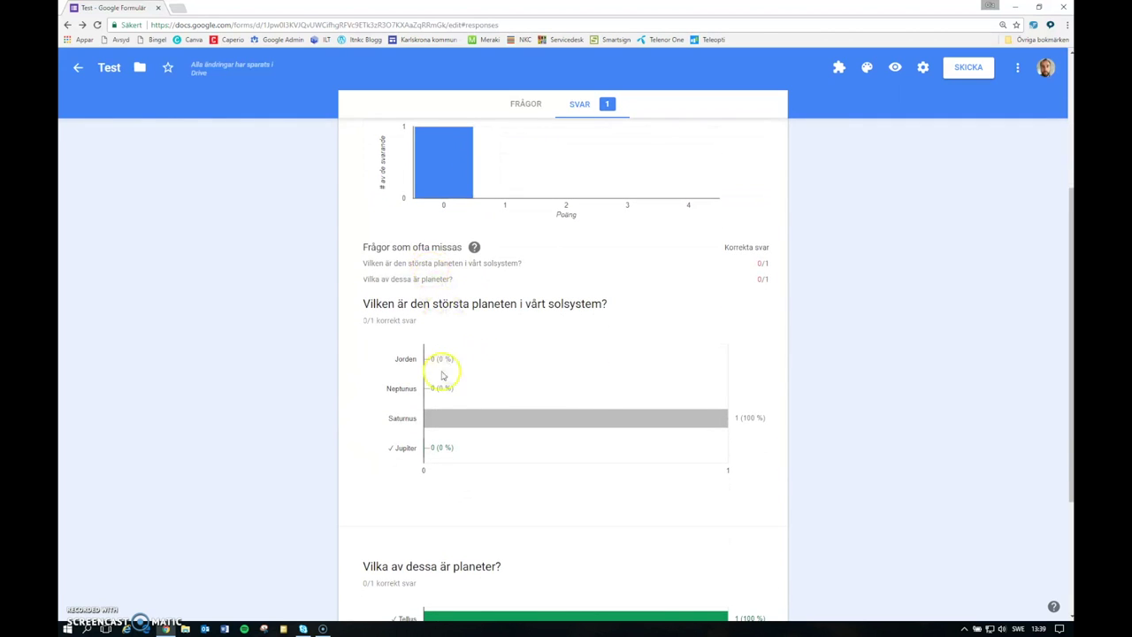
{"action": "scroll", "coordinate": [616, 406], "scroll_direction": "down", "scroll_amount": 2}
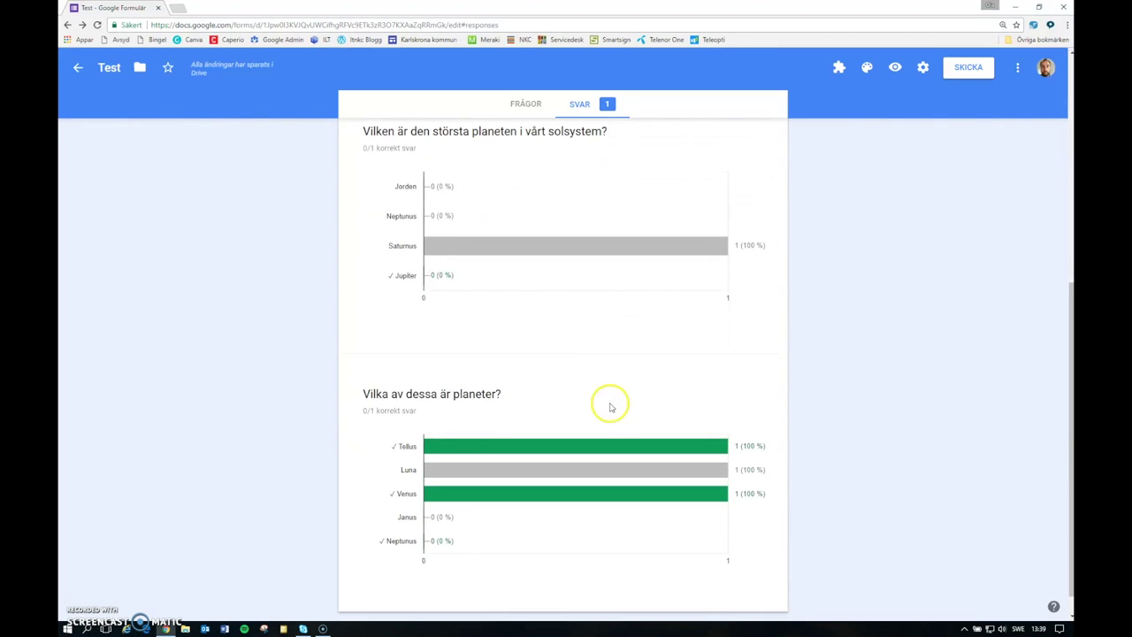
{"action": "mouse_move", "coordinate": [458, 457]}
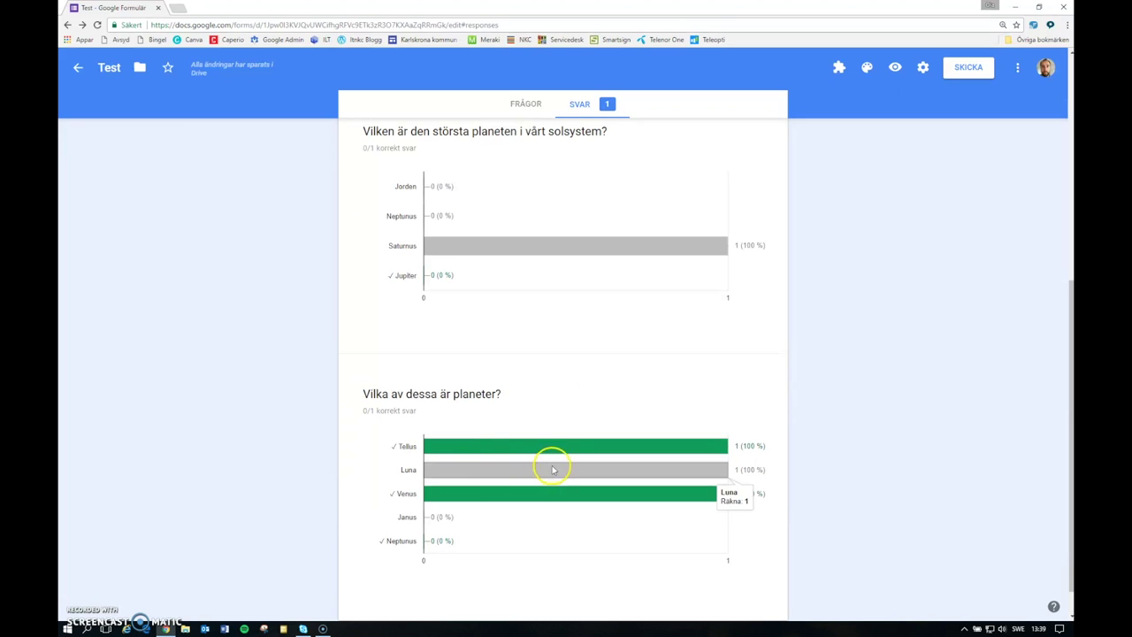
{"action": "scroll", "coordinate": [822, 336], "scroll_direction": "up", "scroll_amount": 2}
{"action": "scroll", "coordinate": [822, 336], "scroll_direction": "up", "scroll_amount": 3}
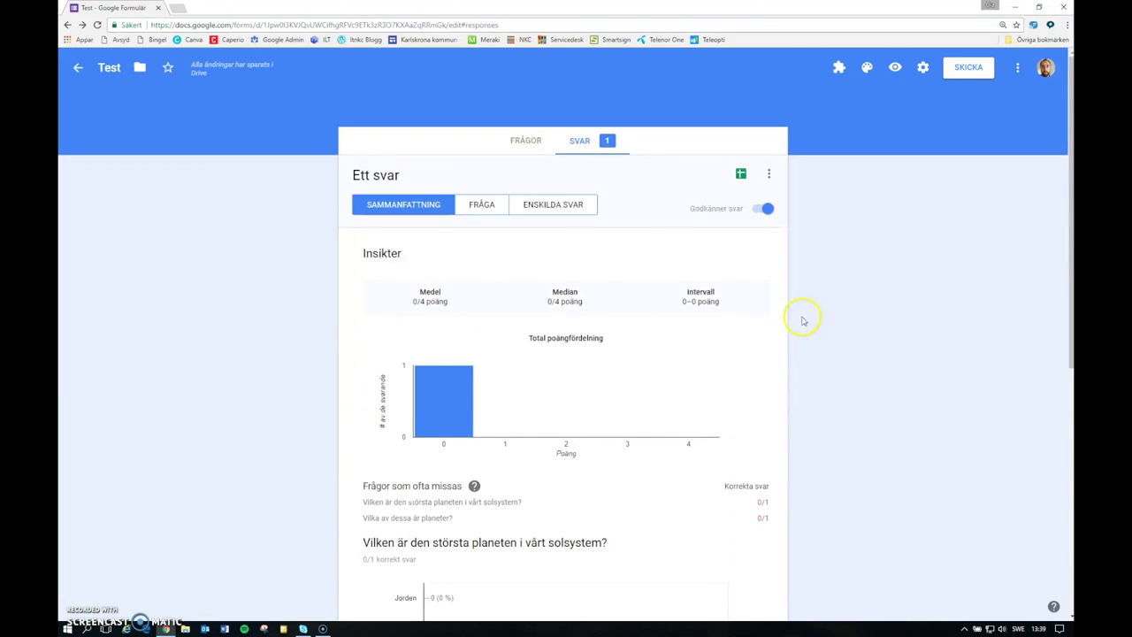
Turn off quiz mode in the form's settings and save the change.
{"action": "left_click", "coordinate": [529, 142]}
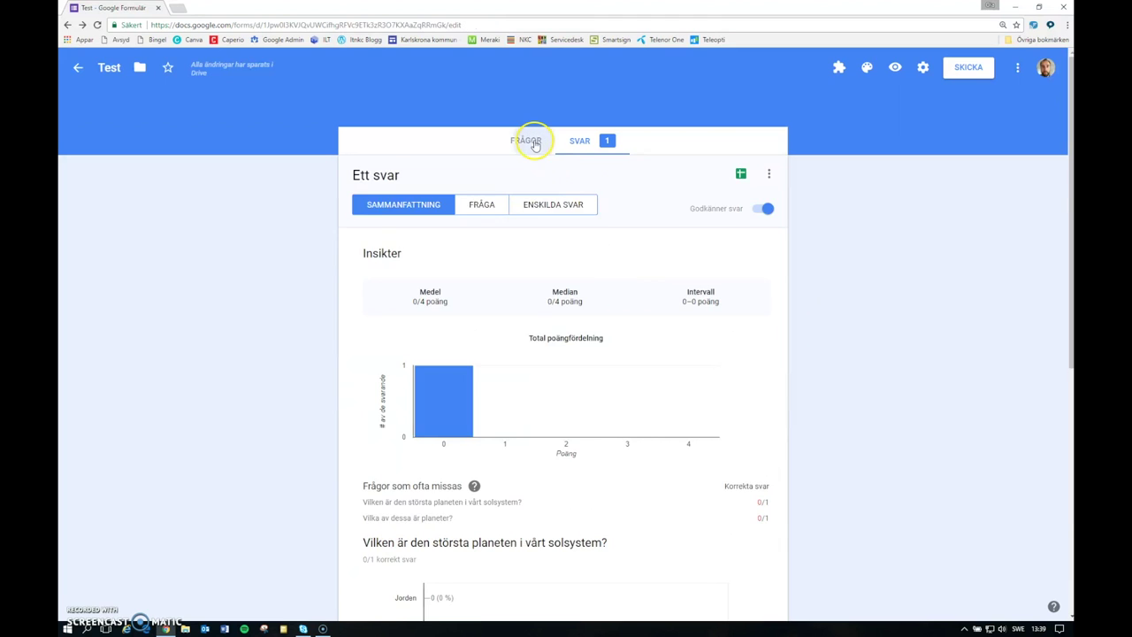
{"action": "left_click", "coordinate": [923, 68]}
{"action": "left_click", "coordinate": [566, 128]}
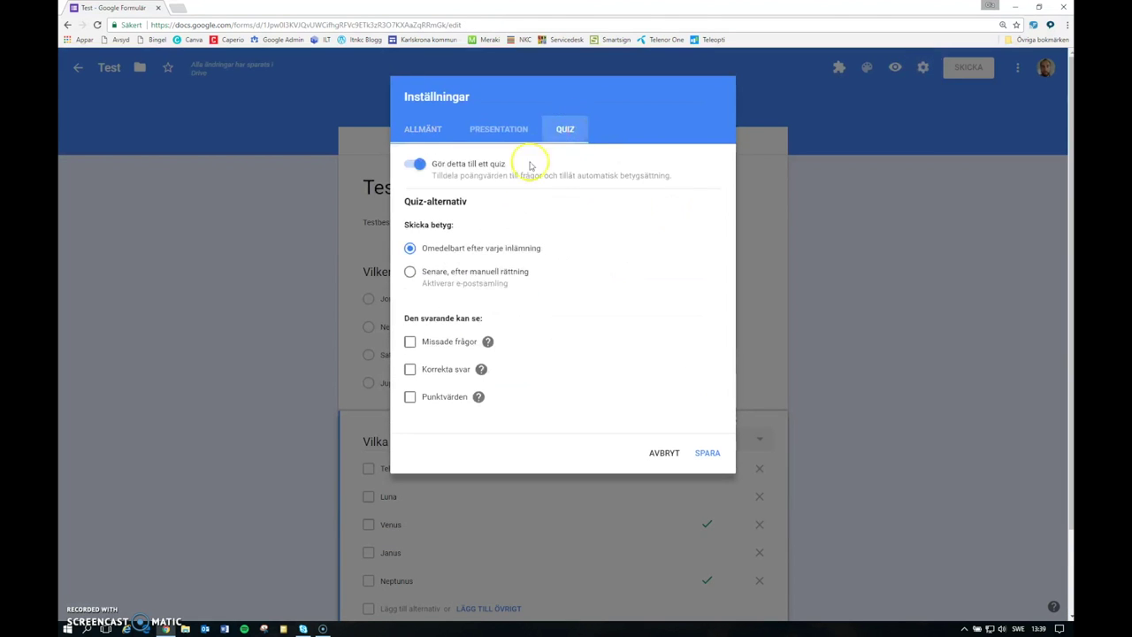
{"action": "left_click", "coordinate": [420, 166]}
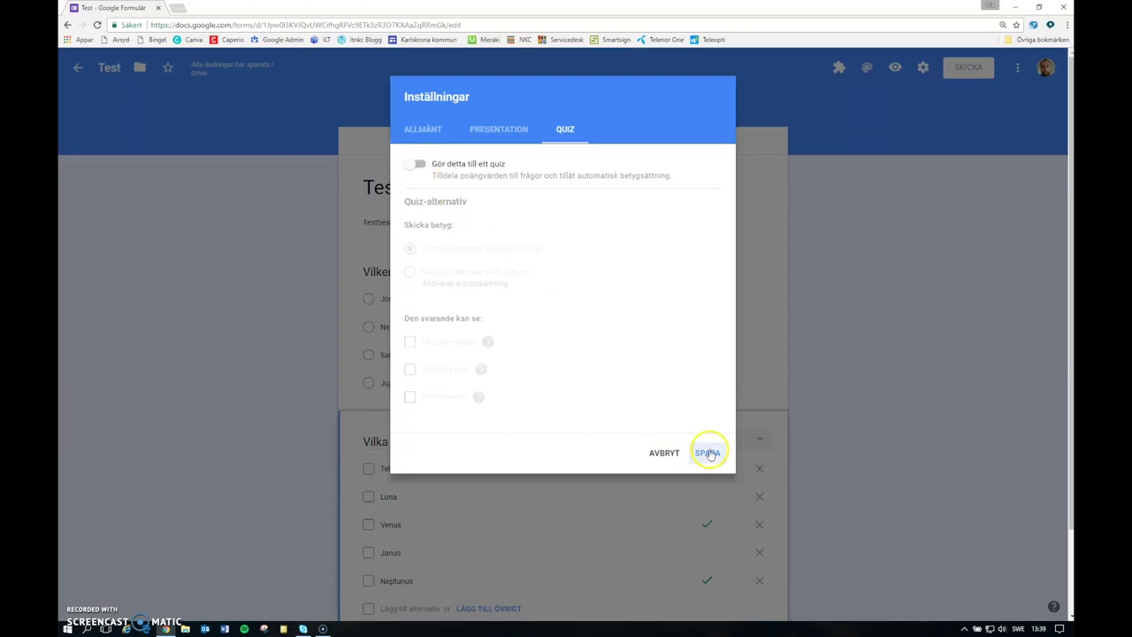
{"action": "left_click", "coordinate": [707, 452]}
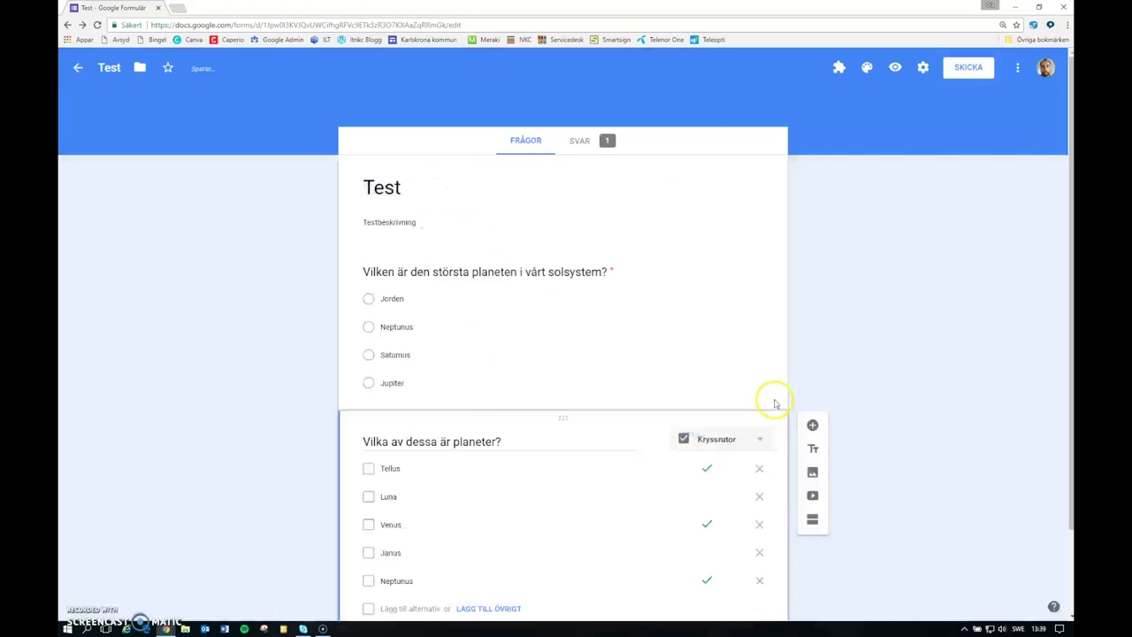
Examine the response summary without quiz mode, checking the answer charts of both planet questions.
{"action": "left_click", "coordinate": [594, 140]}
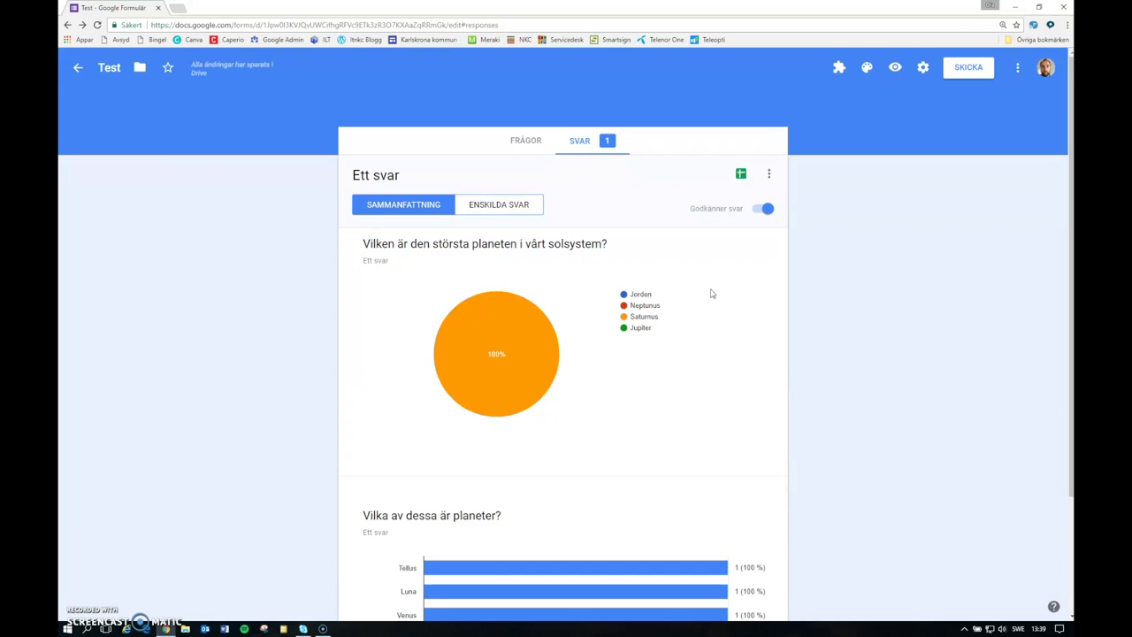
{"action": "mouse_move", "coordinate": [547, 353]}
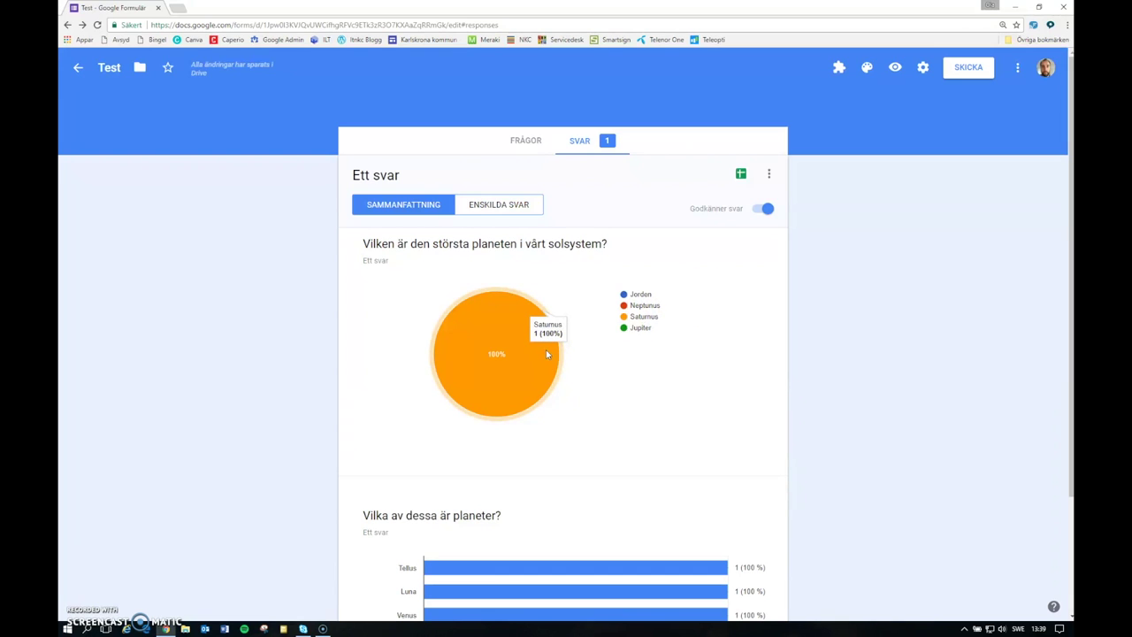
{"action": "scroll", "coordinate": [546, 354], "scroll_direction": "down", "scroll_amount": 2}
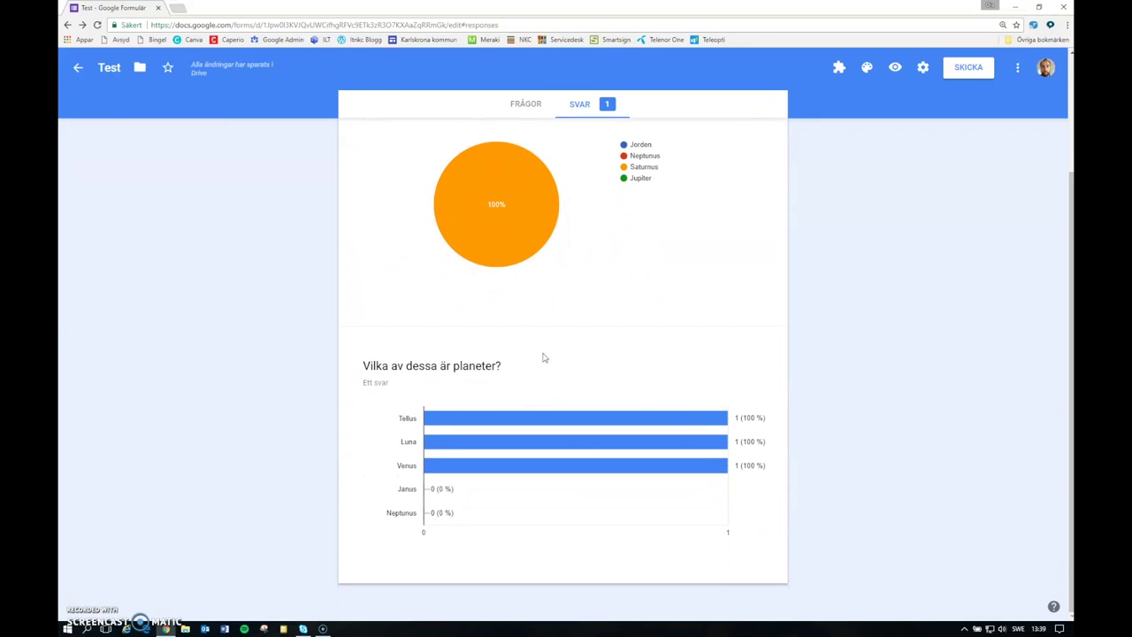
{"action": "mouse_move", "coordinate": [507, 471]}
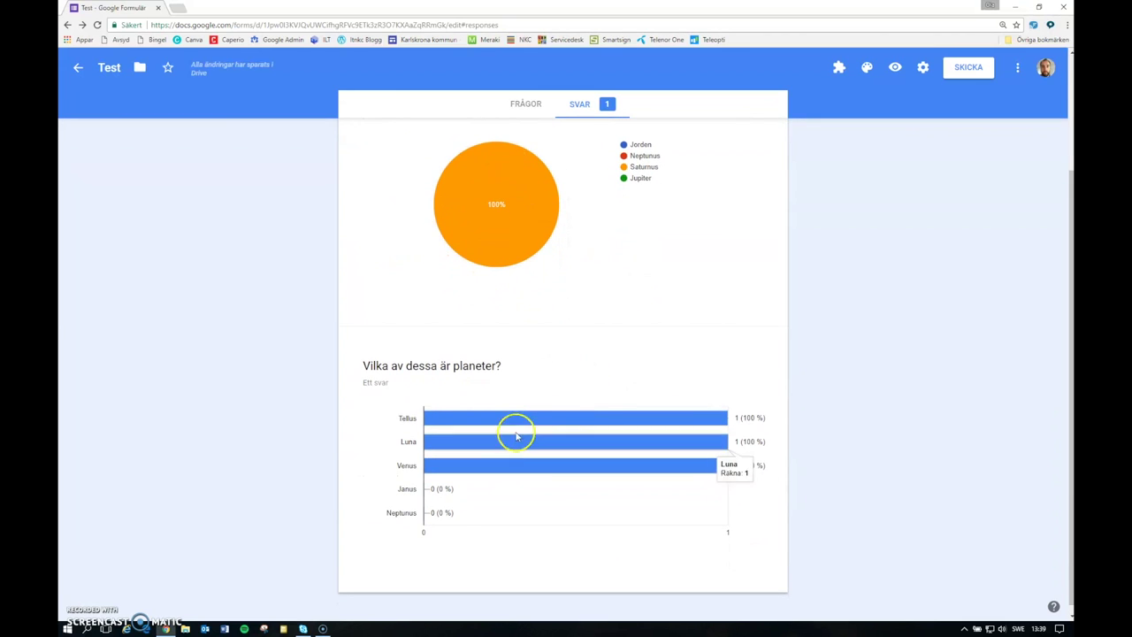
Submit a response from the form preview with Jupiter for the first question and Tellus, Venus and Neptunus for the second.
{"action": "left_click", "coordinate": [895, 67]}
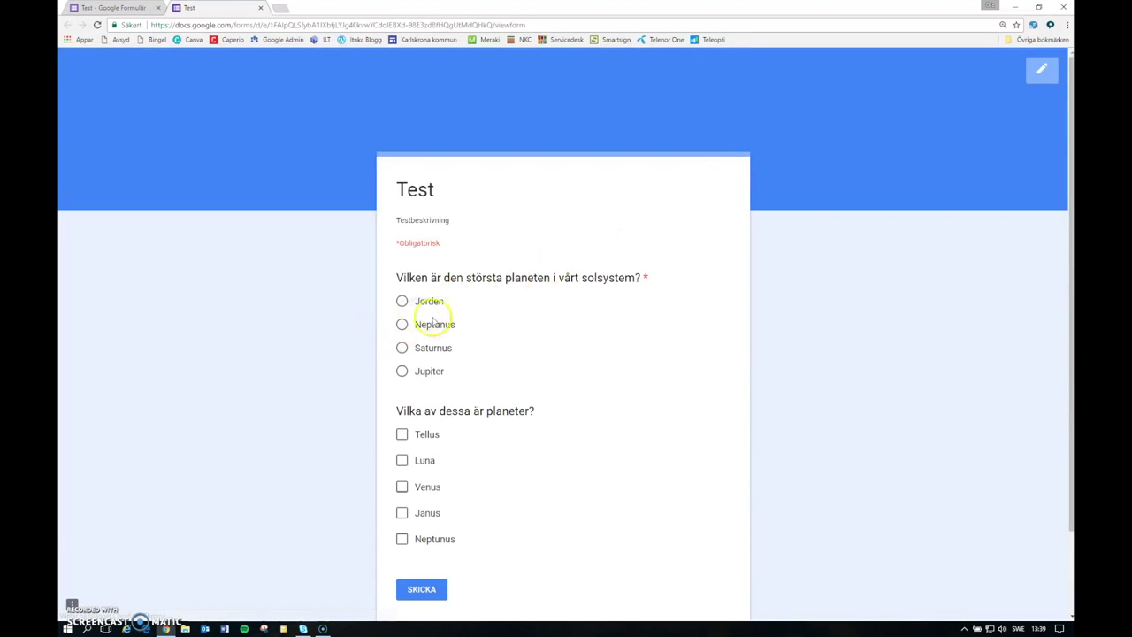
{"action": "left_click", "coordinate": [403, 370]}
{"action": "scroll", "coordinate": [442, 398], "scroll_direction": "down", "scroll_amount": 2}
{"action": "left_click", "coordinate": [401, 441]}
{"action": "left_click", "coordinate": [402, 390]}
{"action": "left_click", "coordinate": [402, 337]}
{"action": "left_click", "coordinate": [422, 491]}
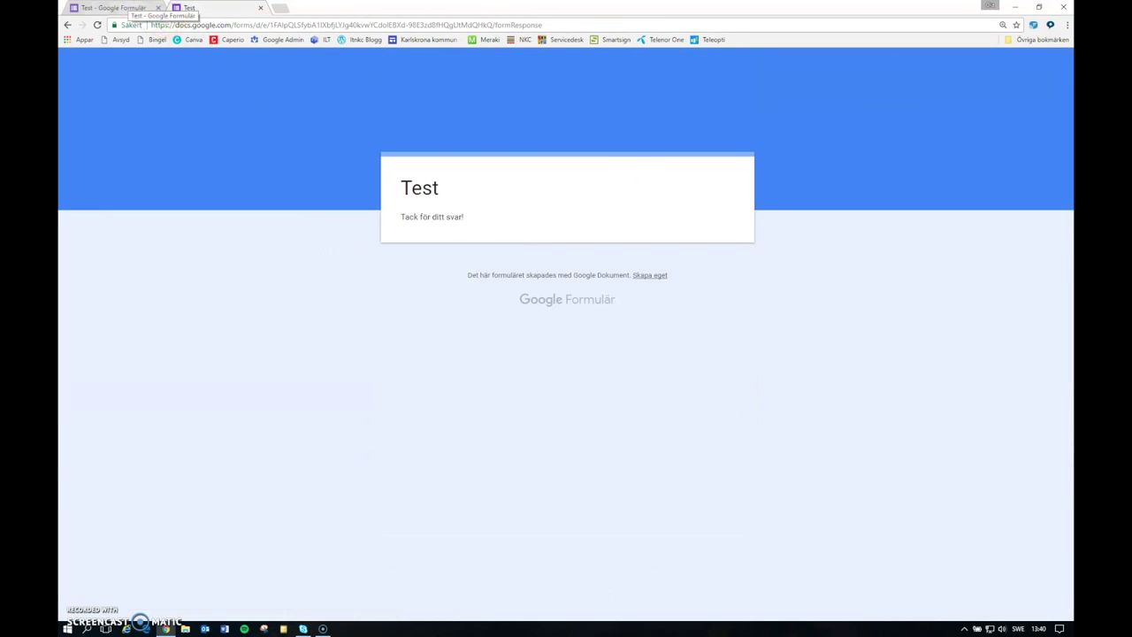
Return to the form's response summary and examine how the answers are distributed for each planet question.
{"action": "left_click", "coordinate": [114, 8]}
{"action": "scroll", "coordinate": [220, 245], "scroll_direction": "up", "scroll_amount": 3}
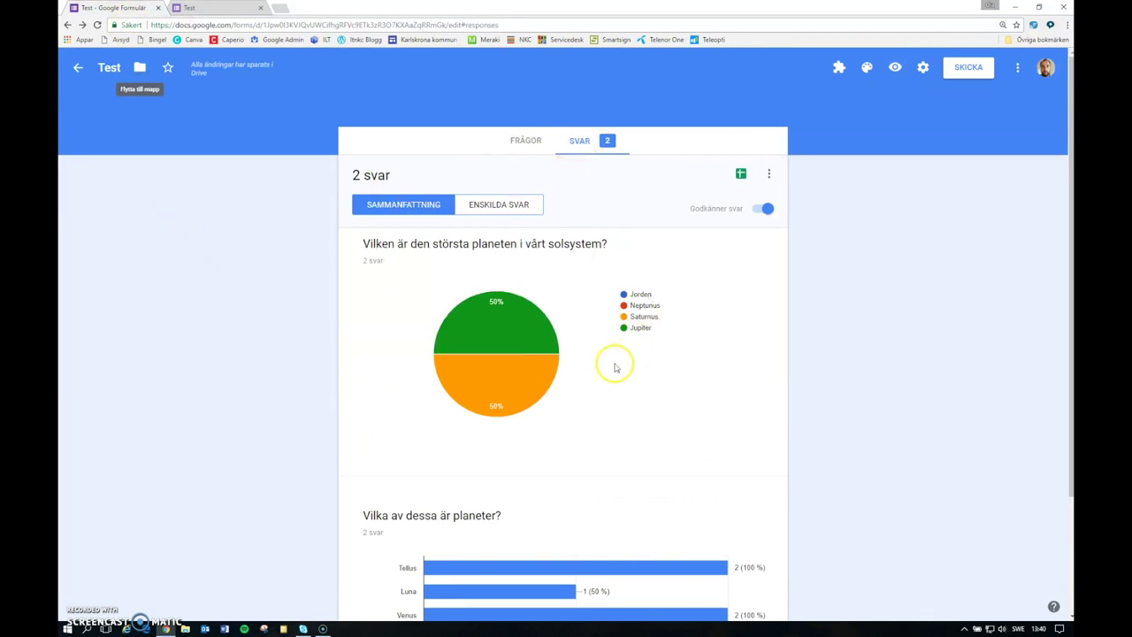
{"action": "mouse_move", "coordinate": [528, 393]}
{"action": "mouse_move", "coordinate": [529, 328]}
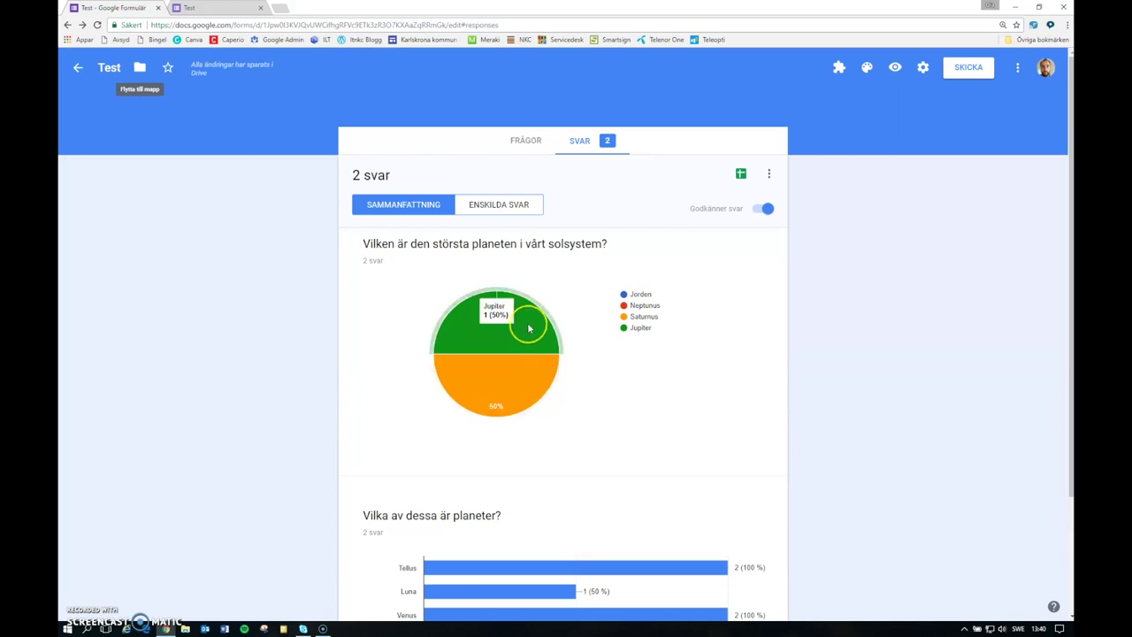
{"action": "scroll", "coordinate": [529, 328], "scroll_direction": "down", "scroll_amount": 2}
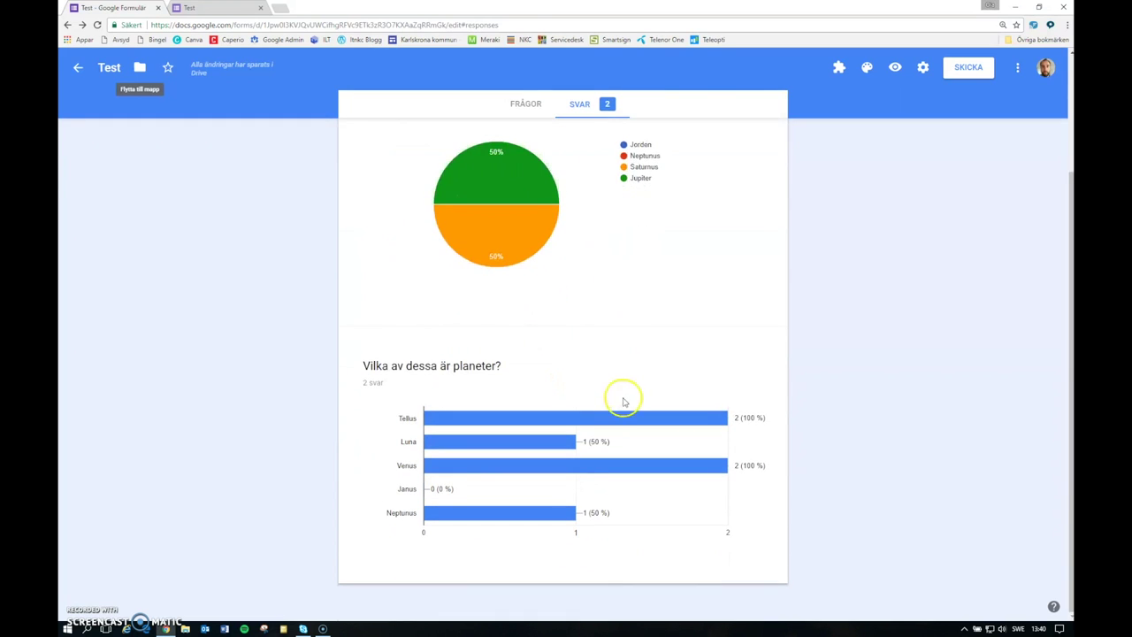
{"action": "mouse_move", "coordinate": [725, 423]}
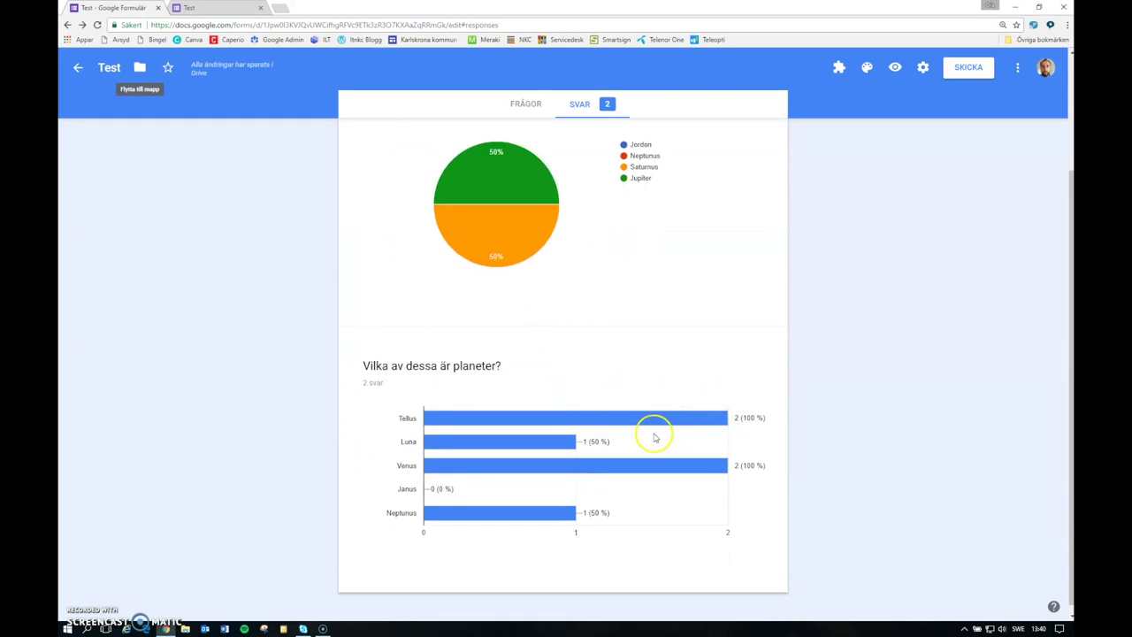
{"action": "mouse_move", "coordinate": [552, 517]}
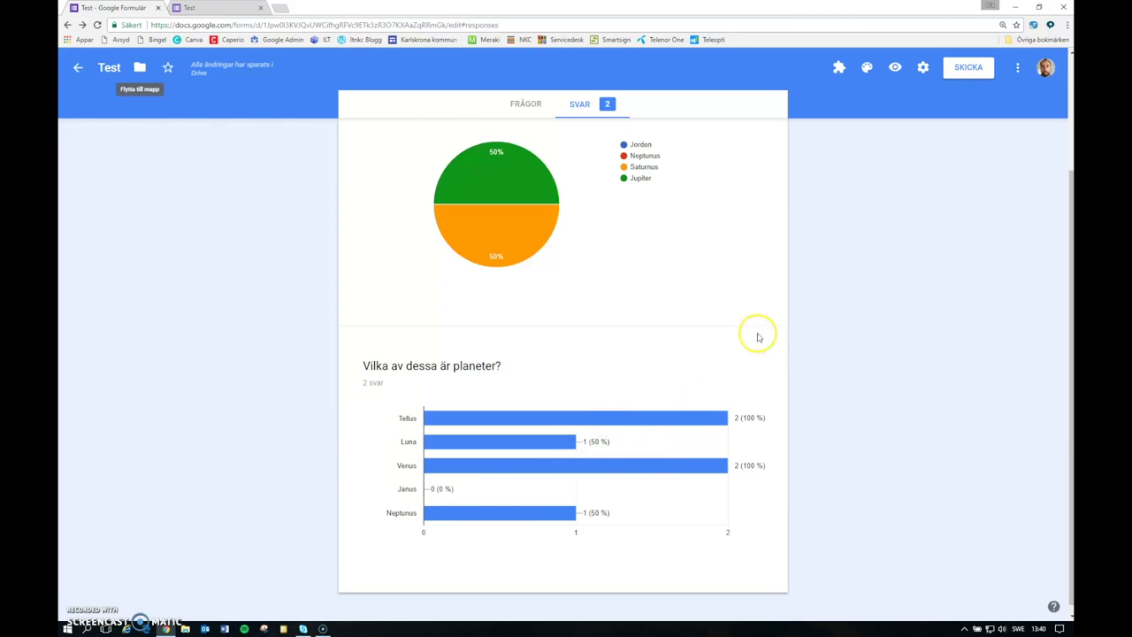
Create a new spreadsheet named Test (Svar) as the destination for the form's responses.
{"action": "scroll", "coordinate": [767, 312], "scroll_direction": "up", "scroll_amount": 2}
{"action": "scroll", "coordinate": [769, 314], "scroll_direction": "up", "scroll_amount": 1}
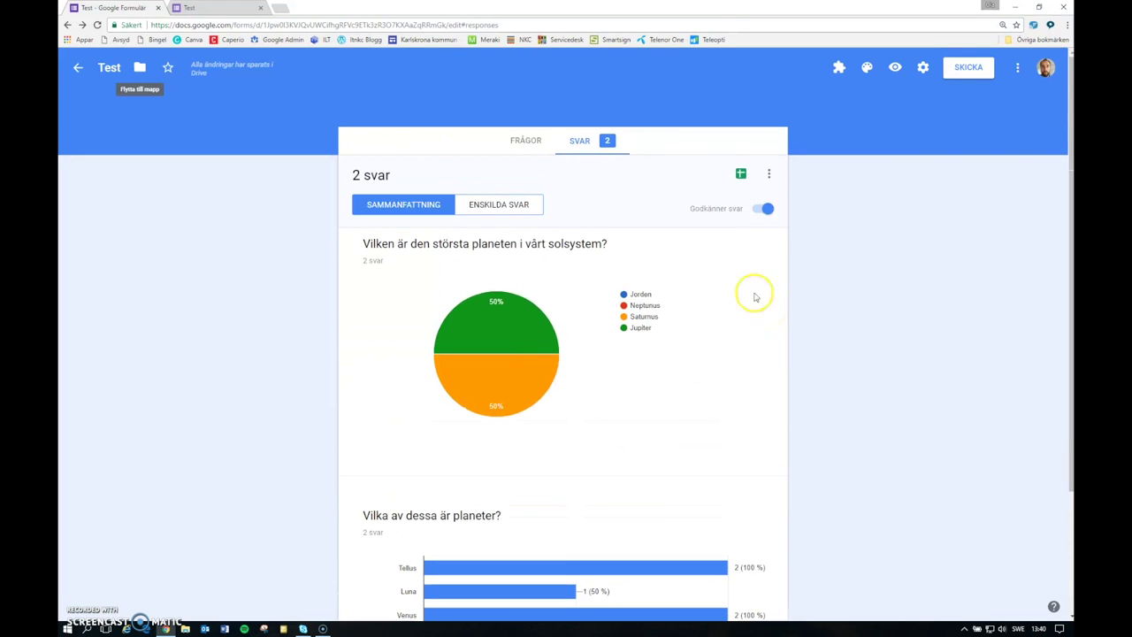
{"action": "left_click", "coordinate": [739, 176]}
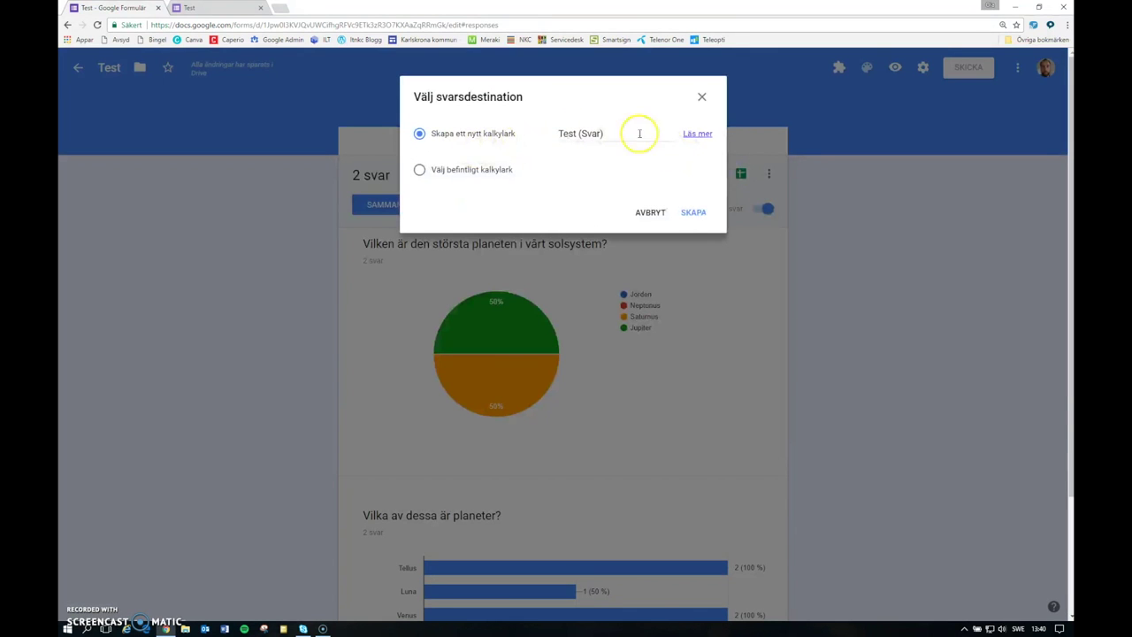
{"action": "left_click", "coordinate": [711, 213]}
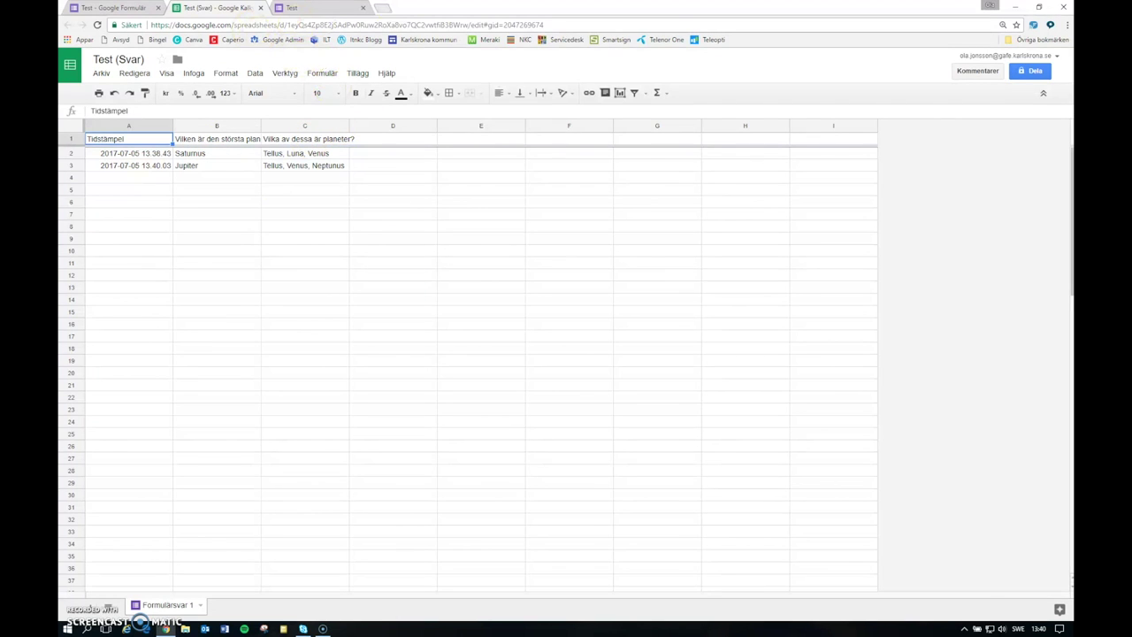
Open Google Drive in a new browser tab and locate the Test form and the Test (Svar) spreadsheet among the files.
{"action": "left_click", "coordinate": [382, 7]}
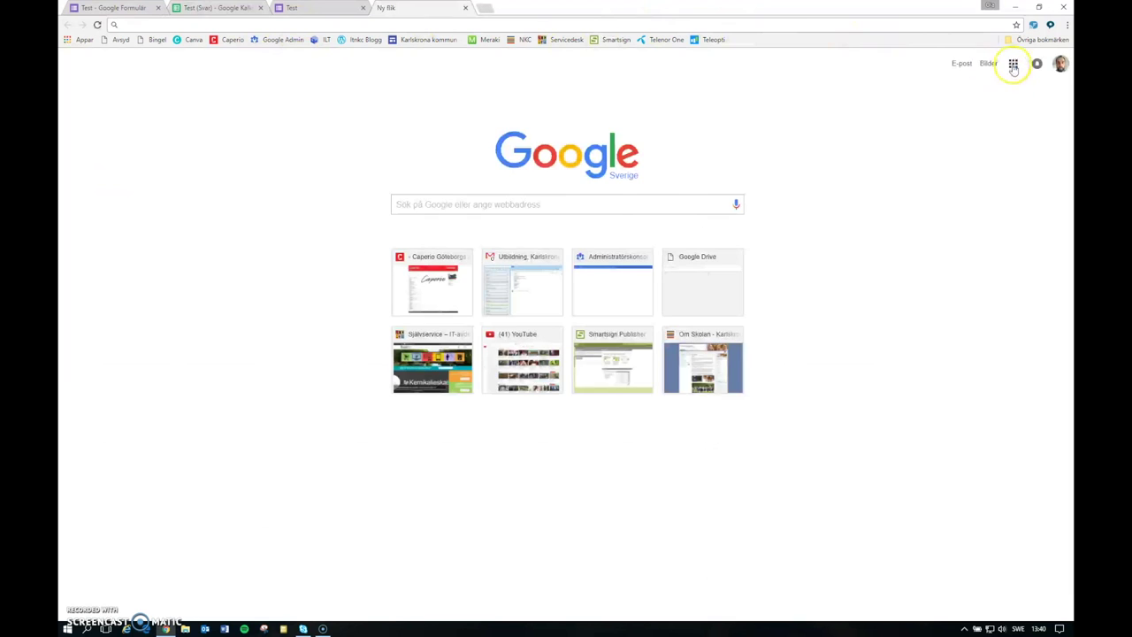
{"action": "left_click", "coordinate": [1013, 65]}
{"action": "left_click", "coordinate": [1026, 116]}
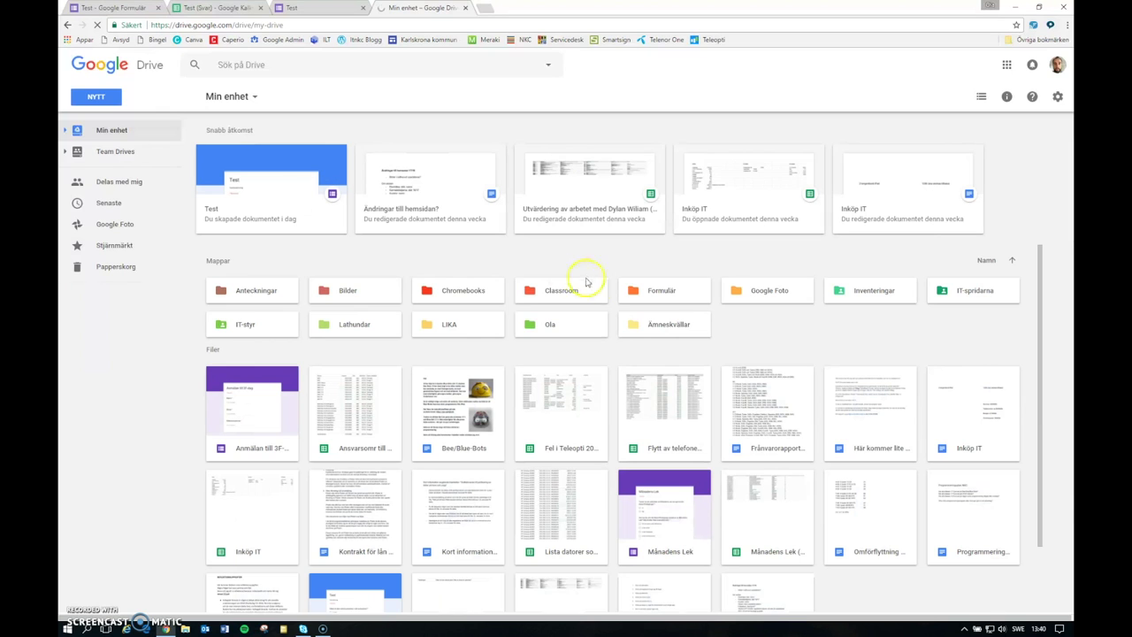
{"action": "scroll", "coordinate": [622, 265], "scroll_direction": "down", "scroll_amount": 2}
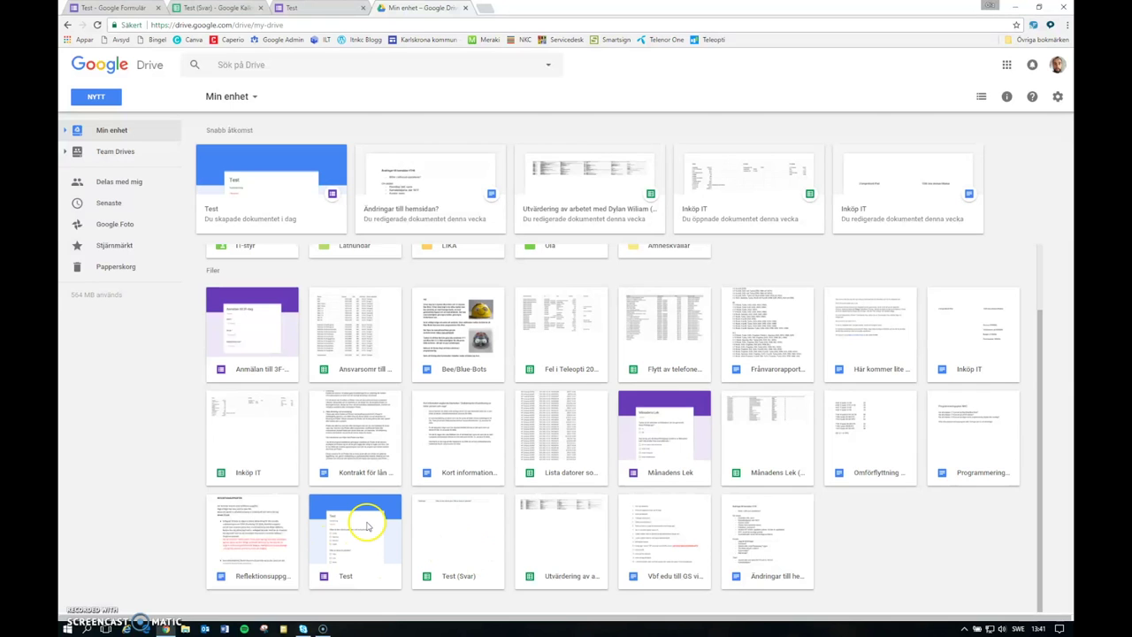
Close the form preview and the Test (Svar) spreadsheet, and return to the form's response summary.
{"action": "left_click", "coordinate": [320, 12]}
{"action": "left_click", "coordinate": [362, 8]}
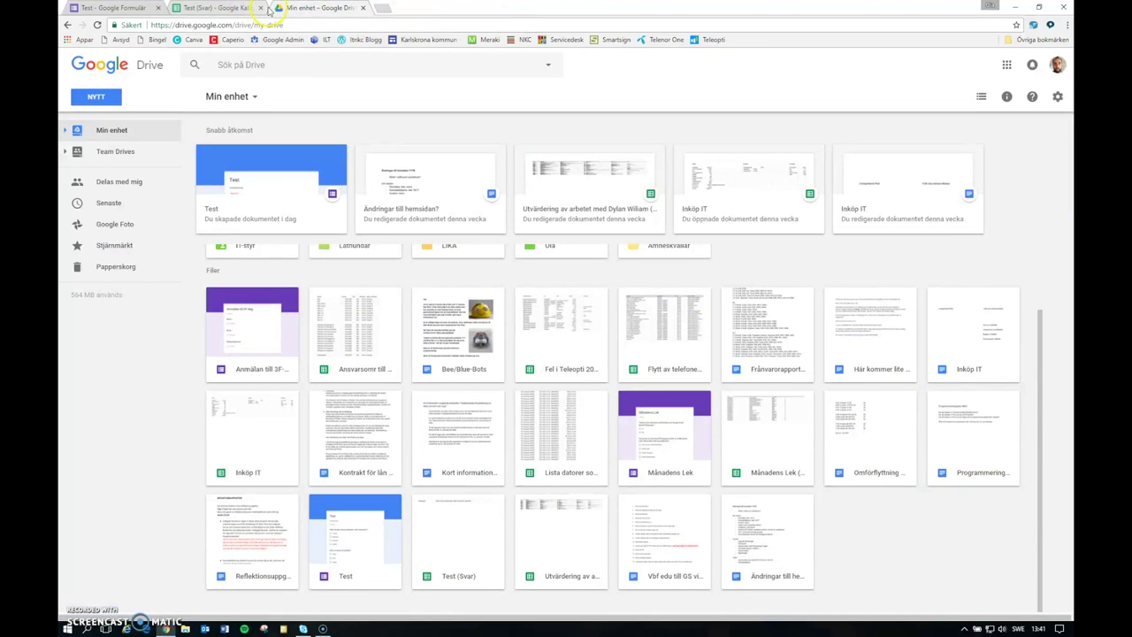
{"action": "left_click", "coordinate": [260, 8]}
{"action": "left_click", "coordinate": [111, 7]}
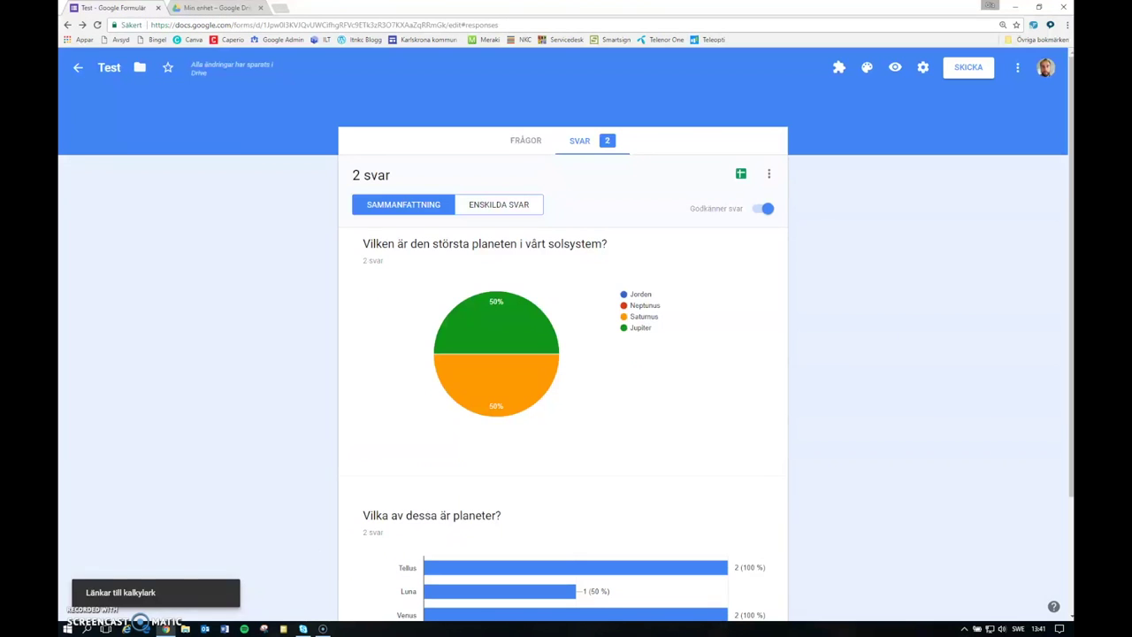